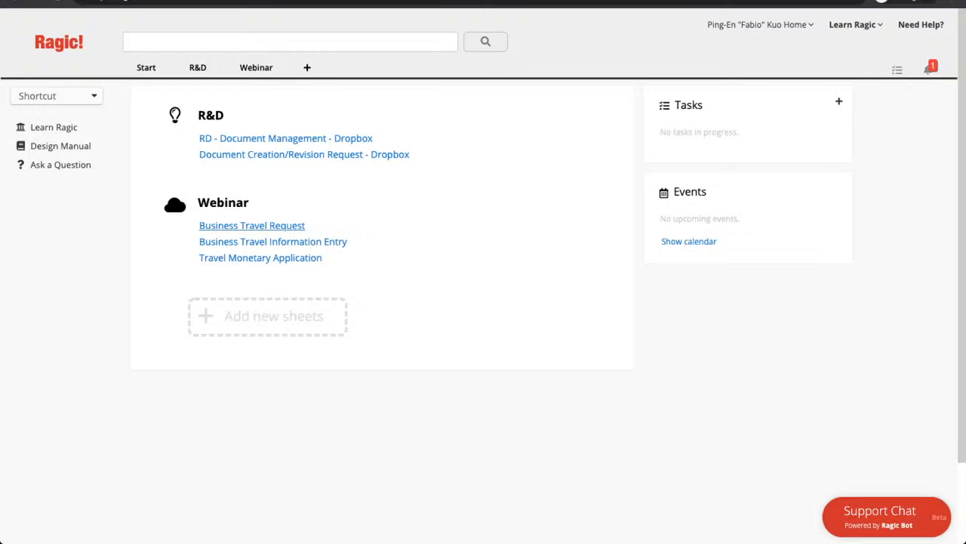
- Open a blank new Business Travel Request form from the dashboard and browse its fields
{"action": "left_click", "coordinate": [252, 225]}
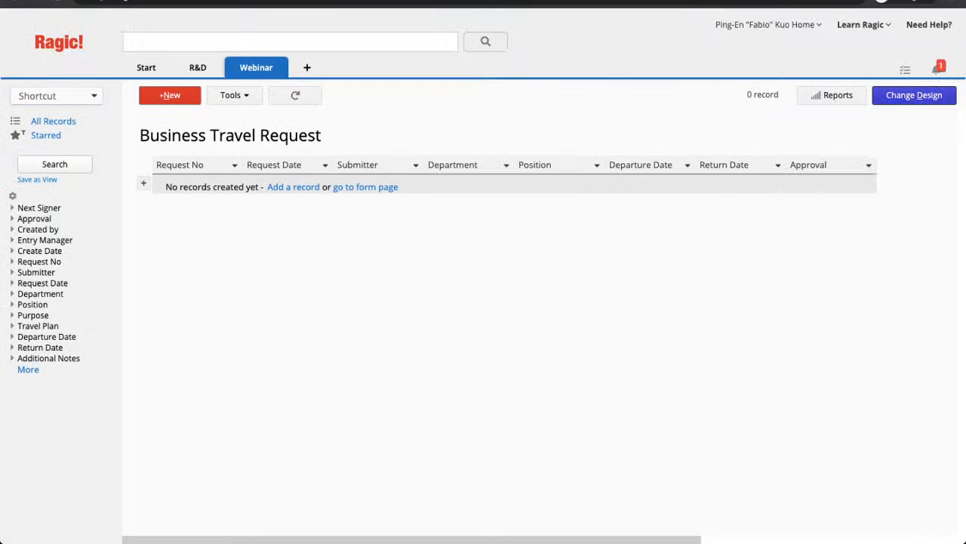
{"action": "left_click", "coordinate": [366, 186]}
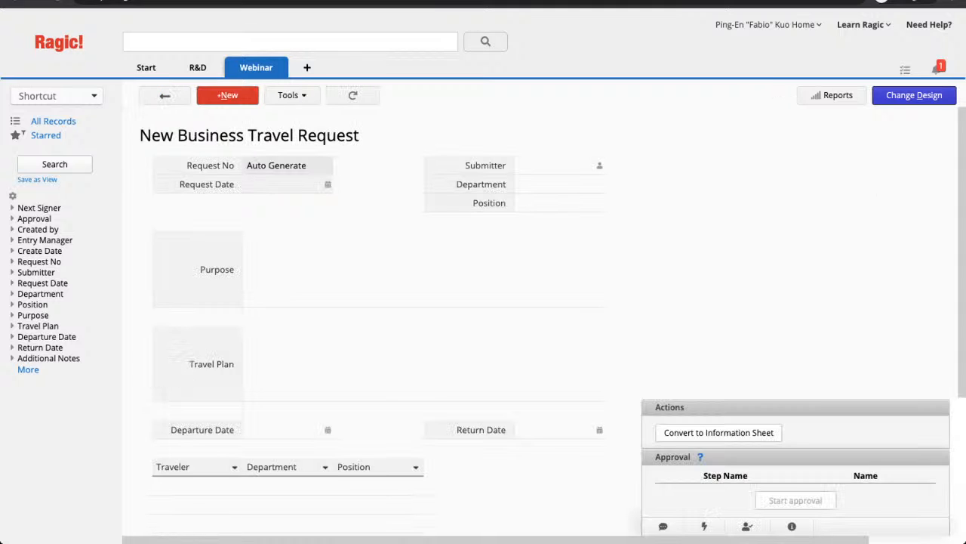
{"action": "scroll", "coordinate": [377, 302], "scroll_direction": "down", "scroll_amount": 1}
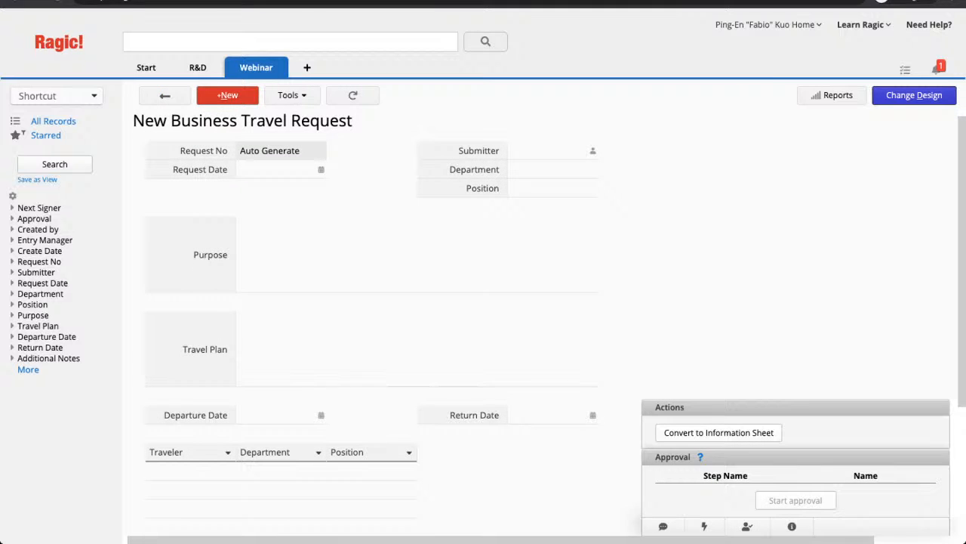
{"action": "scroll", "coordinate": [498, 328], "scroll_direction": "left", "scroll_amount": 1}
{"action": "scroll", "coordinate": [377, 302], "scroll_direction": "down", "scroll_amount": 2}
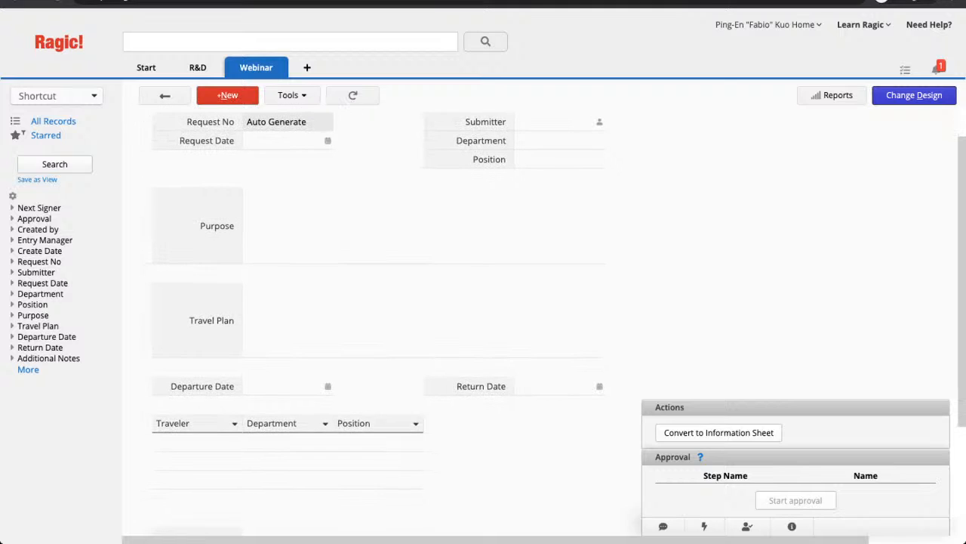
{"action": "scroll", "coordinate": [377, 302], "scroll_direction": "up", "scroll_amount": 2}
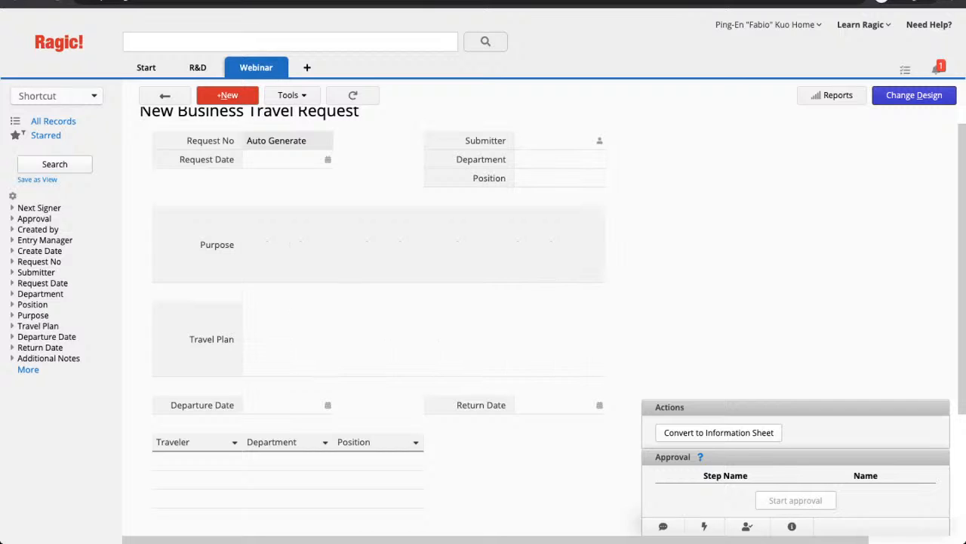
{"action": "scroll", "coordinate": [378, 302], "scroll_direction": "down", "scroll_amount": 5}
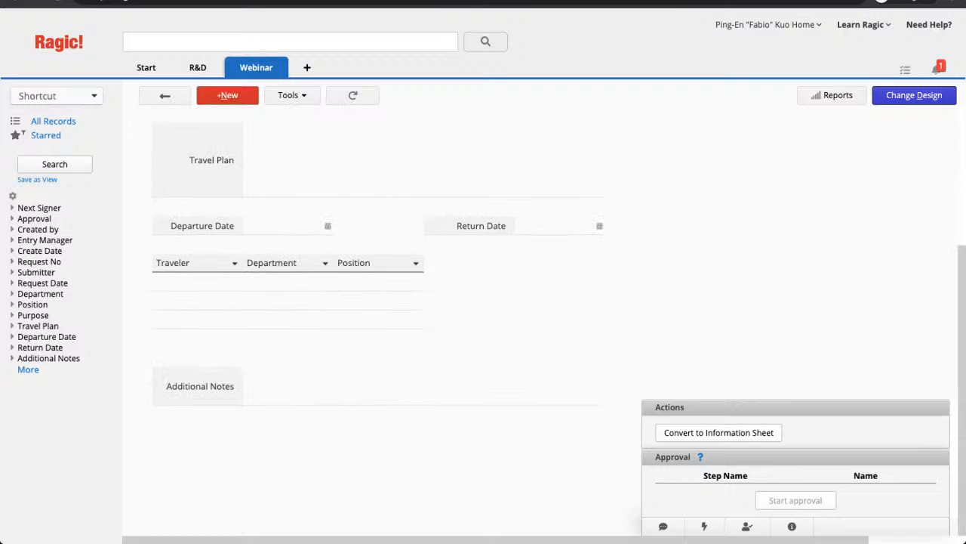
{"action": "scroll", "coordinate": [378, 302], "scroll_direction": "up", "scroll_amount": 4}
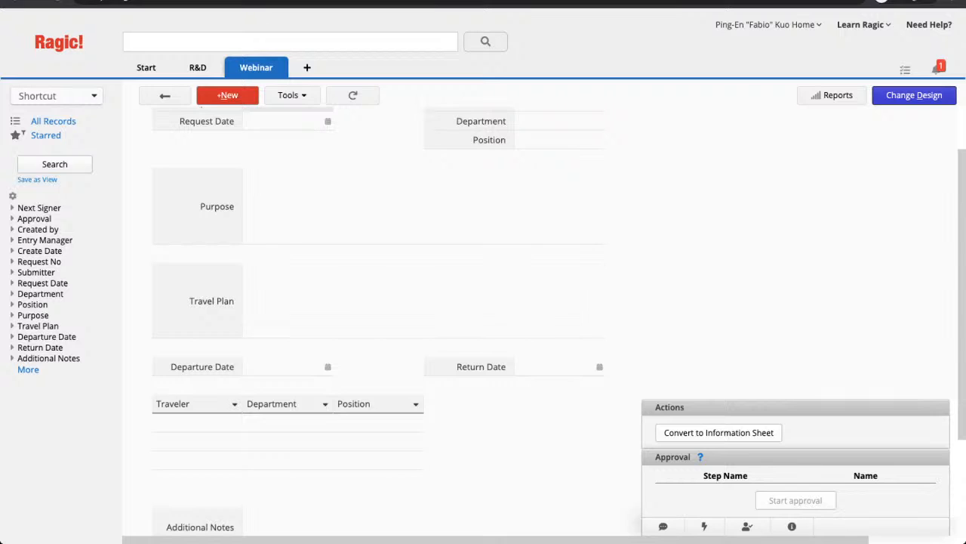
{"action": "scroll", "coordinate": [377, 302], "scroll_direction": "up", "scroll_amount": 1}
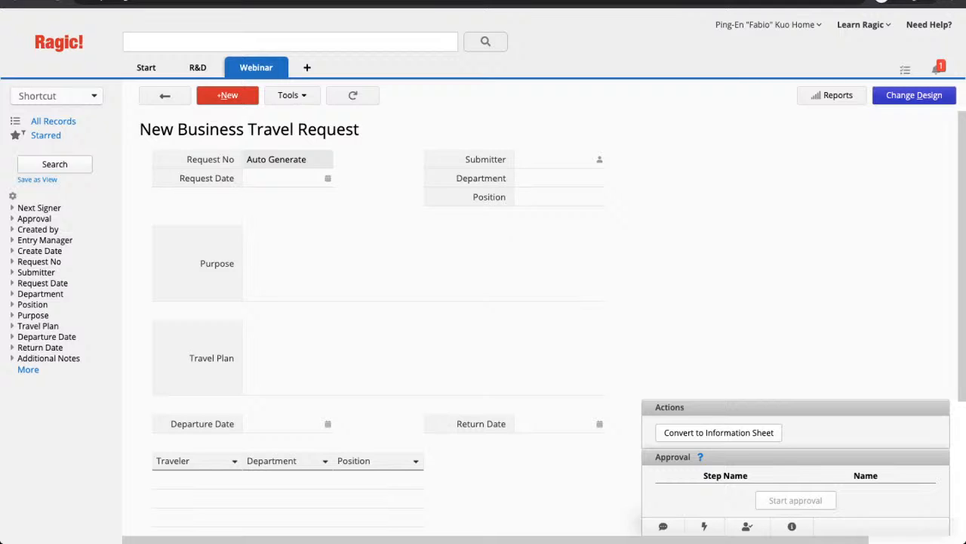
- Switch the form to design mode and review the Request No, Request Date and Submitter settings
{"action": "left_click", "coordinate": [914, 96]}
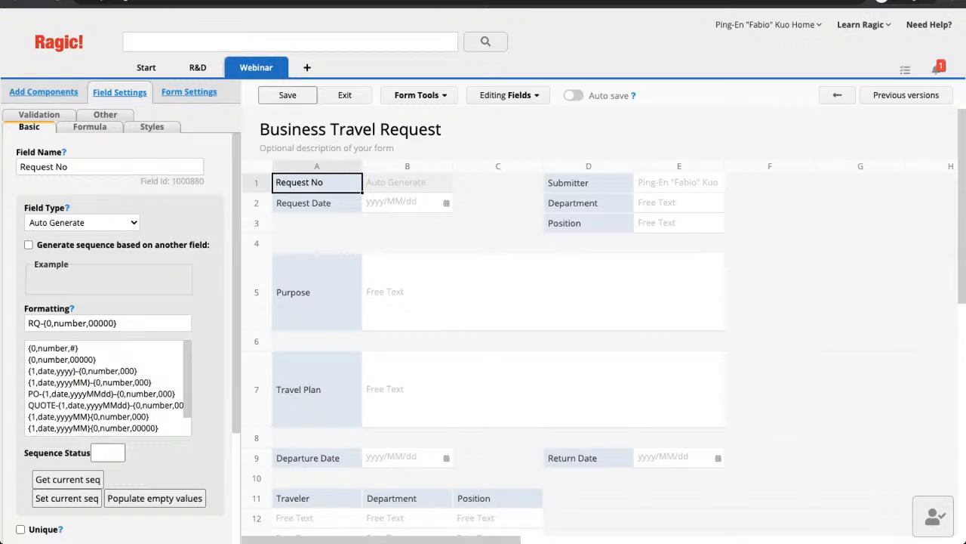
{"action": "left_click", "coordinate": [28, 322]}
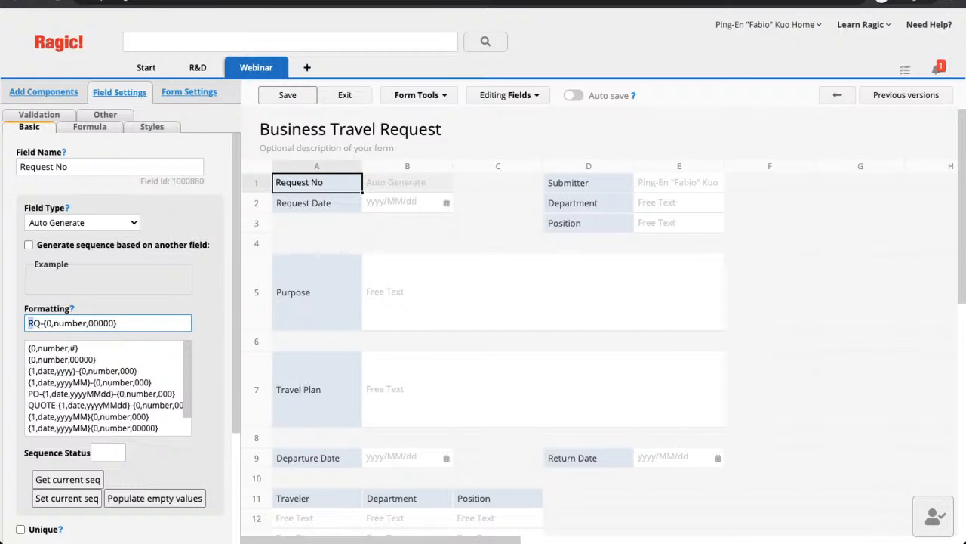
{"action": "key", "text": "Right"}
{"action": "key", "text": "Right"}
{"action": "left_click", "coordinate": [317, 203]}
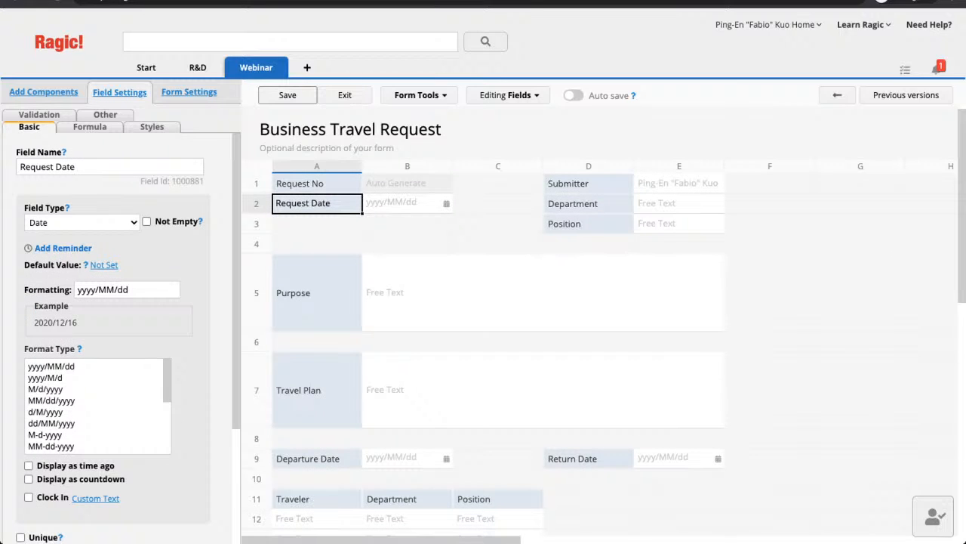
{"action": "left_click", "coordinate": [588, 182]}
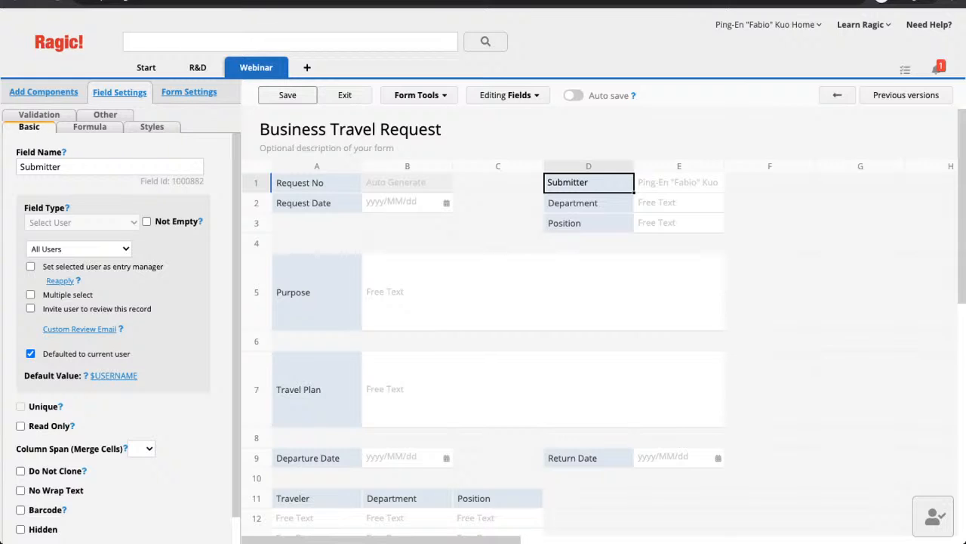
{"action": "left_click", "coordinate": [589, 203]}
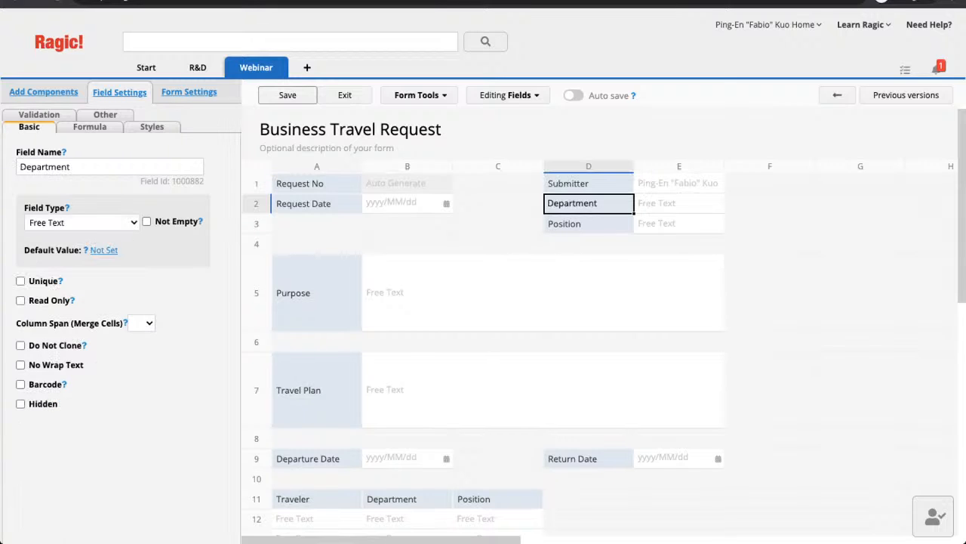
{"action": "left_click", "coordinate": [589, 223]}
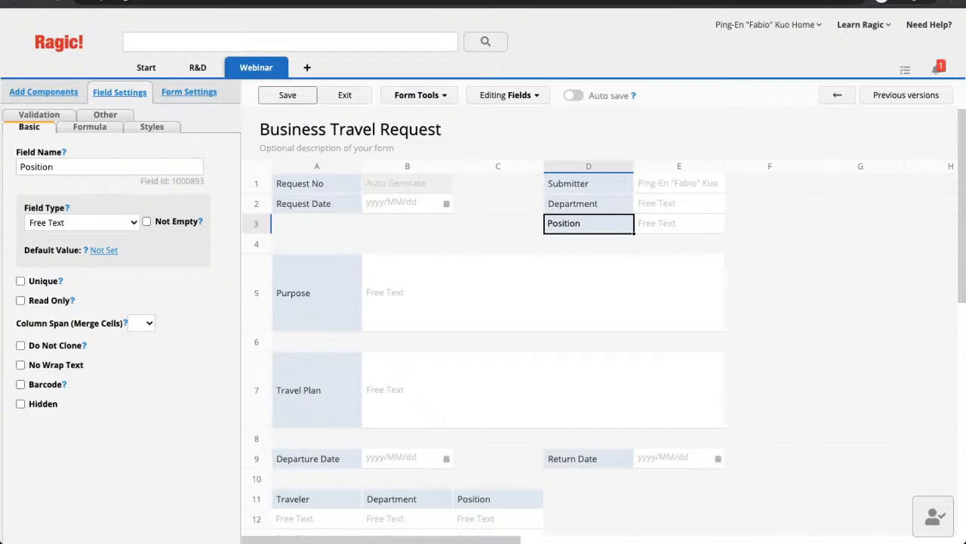
{"action": "left_click", "coordinate": [589, 203]}
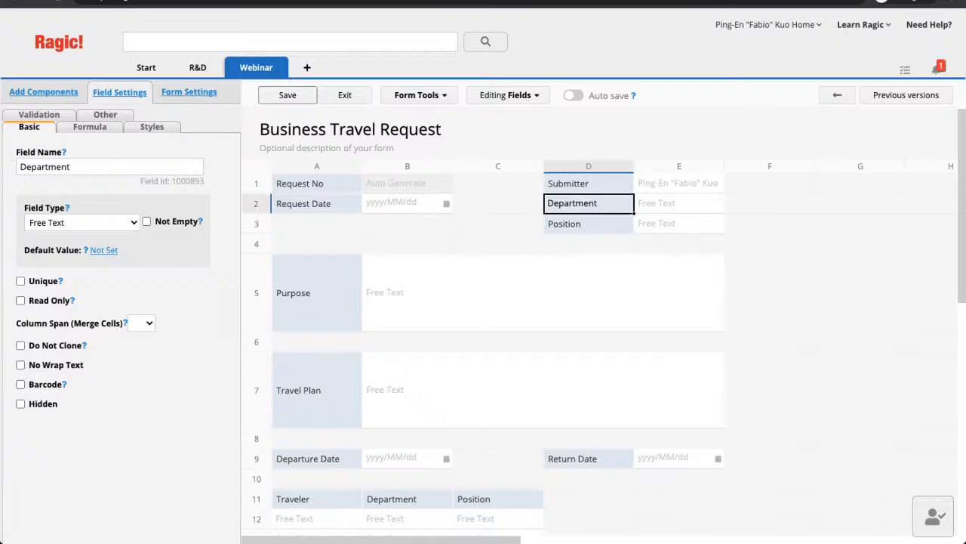
{"action": "left_click", "coordinate": [317, 292]}
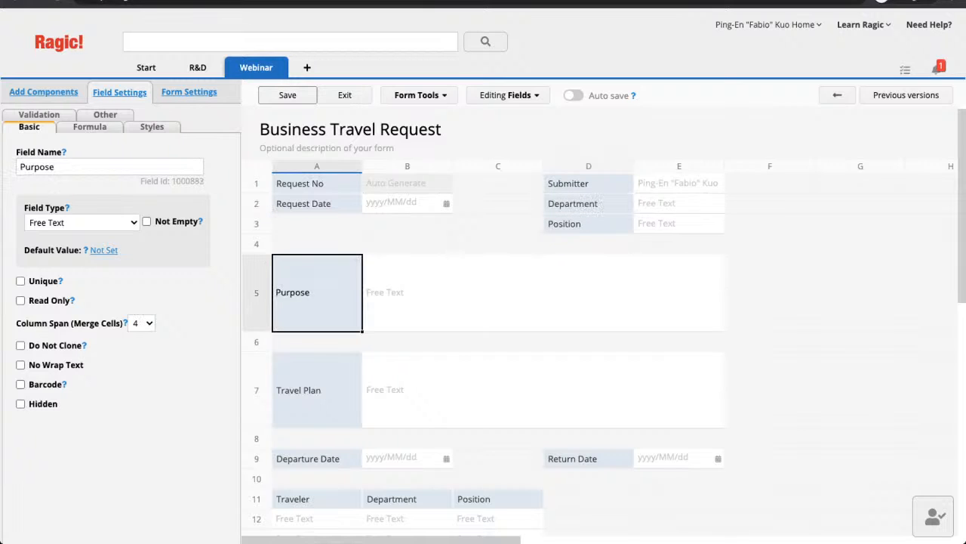
{"action": "left_click", "coordinate": [317, 390]}
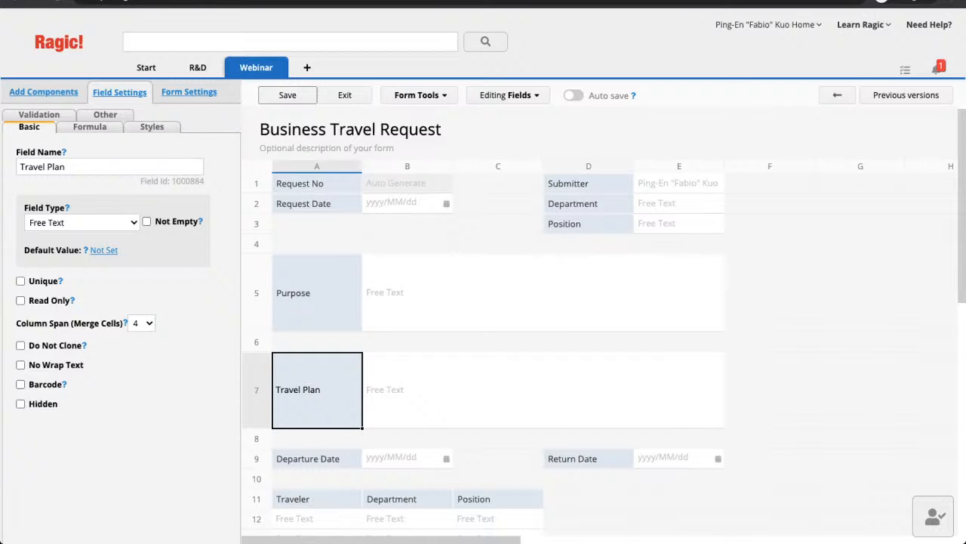
{"action": "mouse_move", "coordinate": [257, 331]}
{"action": "left_mouse_down"}
{"action": "mouse_move", "coordinate": [256, 285]}
{"action": "mouse_move", "coordinate": [257, 352]}
{"action": "mouse_move", "coordinate": [257, 336]}
{"action": "left_mouse_up"}
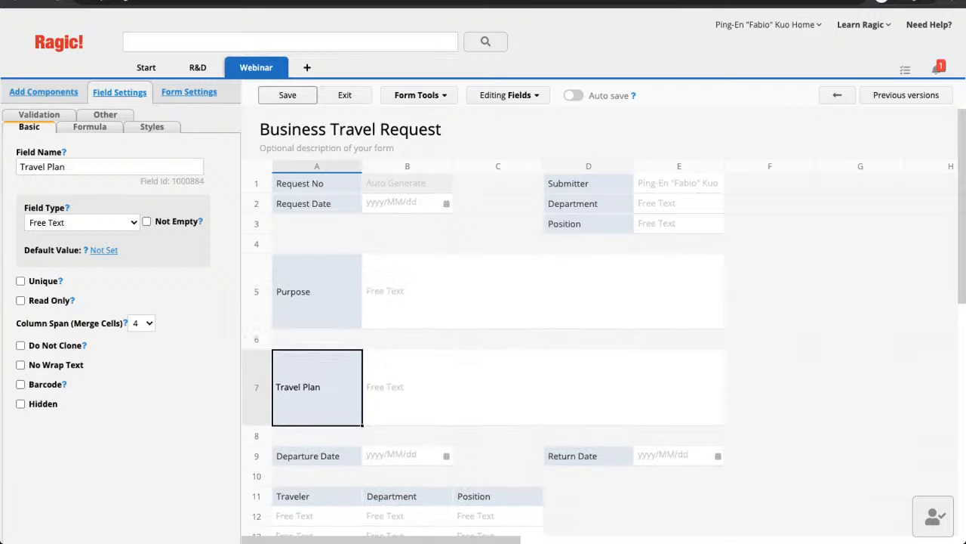
{"action": "scroll", "coordinate": [483, 325], "scroll_direction": "down", "scroll_amount": 2}
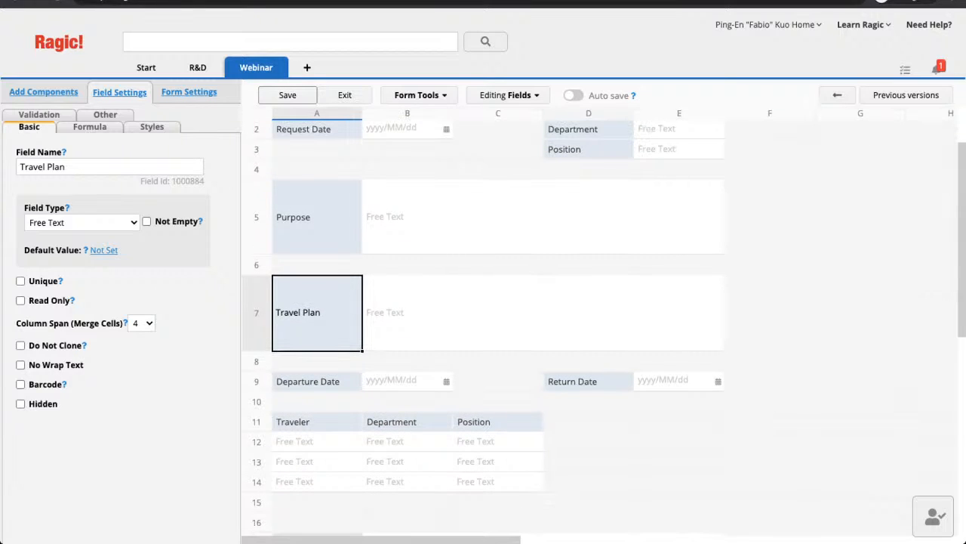
{"action": "left_click", "coordinate": [308, 381]}
{"action": "left_click", "coordinate": [589, 380]}
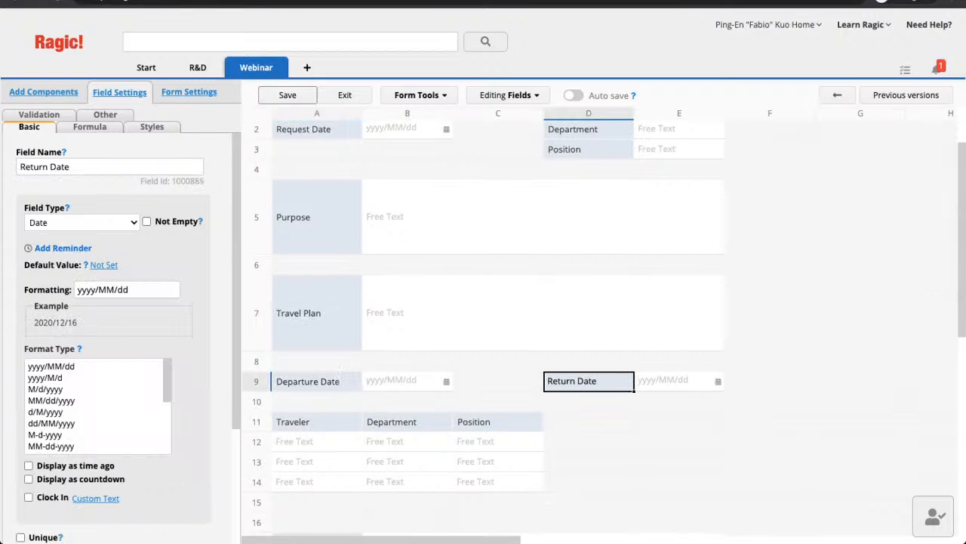
{"action": "scroll", "coordinate": [483, 325], "scroll_direction": "down", "scroll_amount": 1}
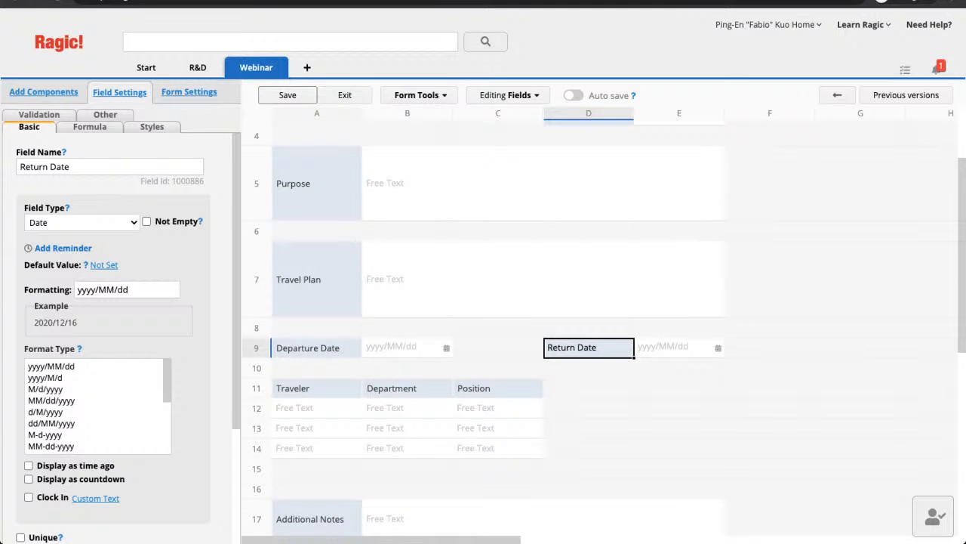
{"action": "scroll", "coordinate": [483, 325], "scroll_direction": "down", "scroll_amount": 2}
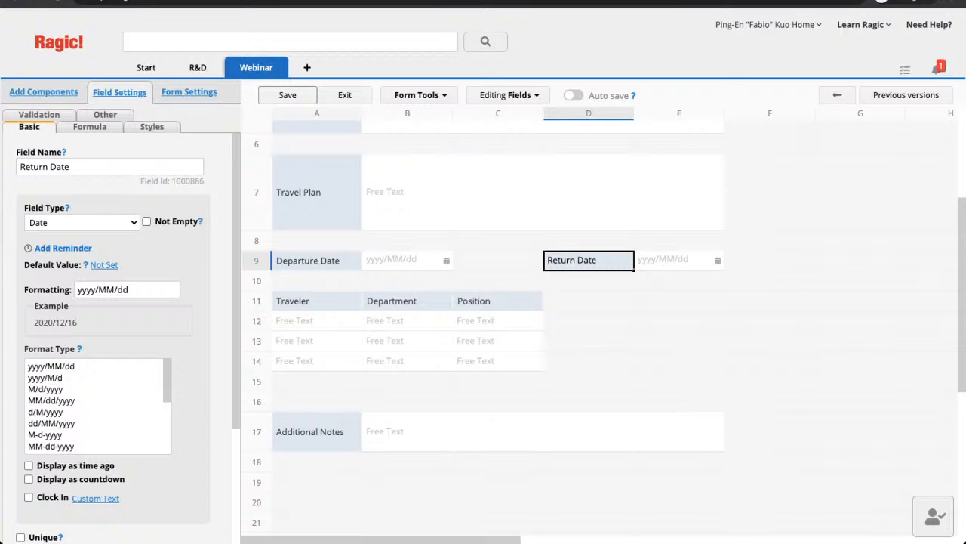
- Review the Traveler field's settings in the designer
{"action": "left_click", "coordinate": [317, 301]}
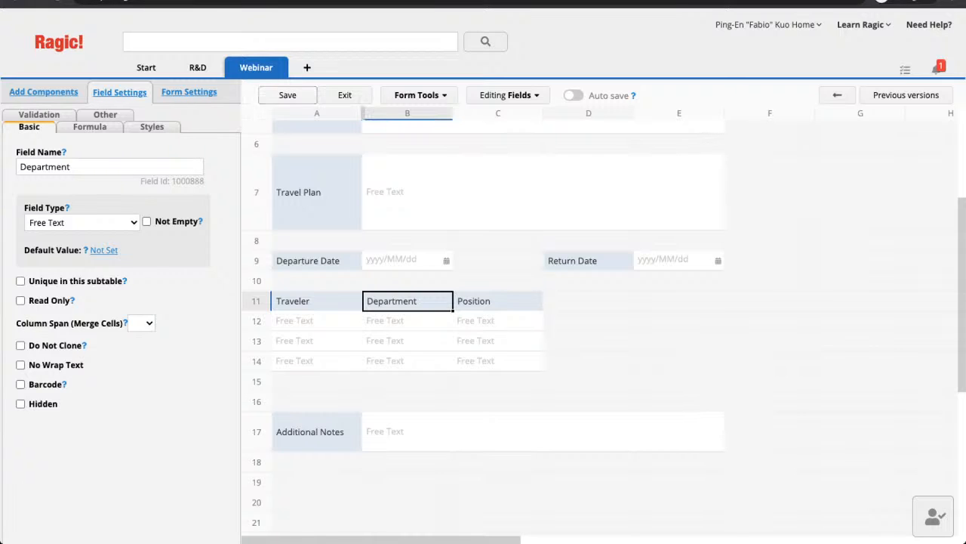
{"action": "scroll", "coordinate": [484, 317], "scroll_direction": "up", "scroll_amount": 1}
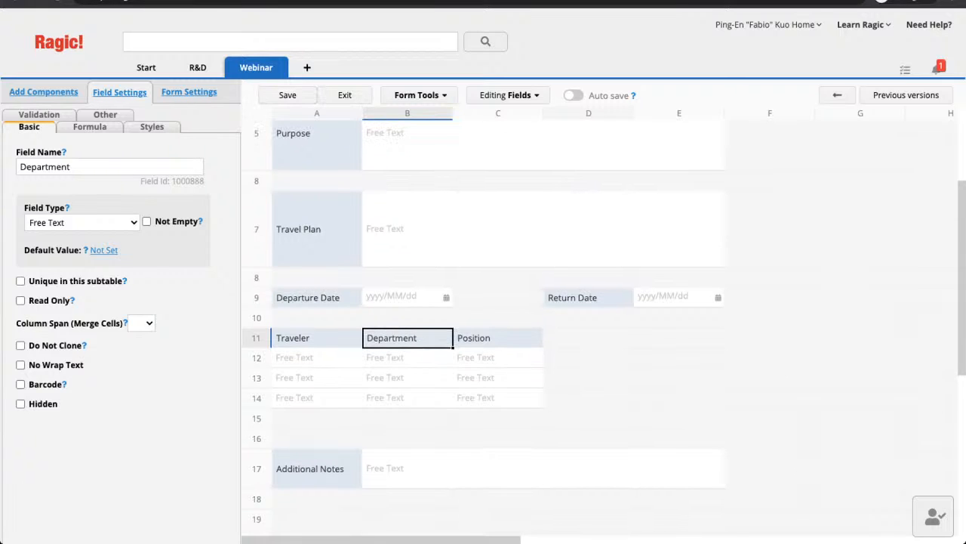
{"action": "scroll", "coordinate": [483, 324], "scroll_direction": "up", "scroll_amount": 2}
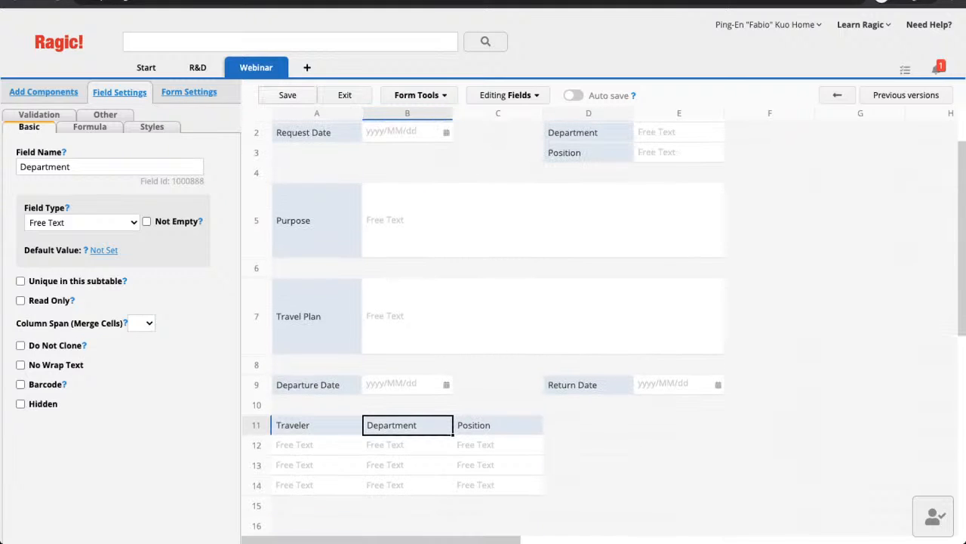
- Save the Business Travel Request design and dismiss the confirmation
{"action": "left_click", "coordinate": [287, 95]}
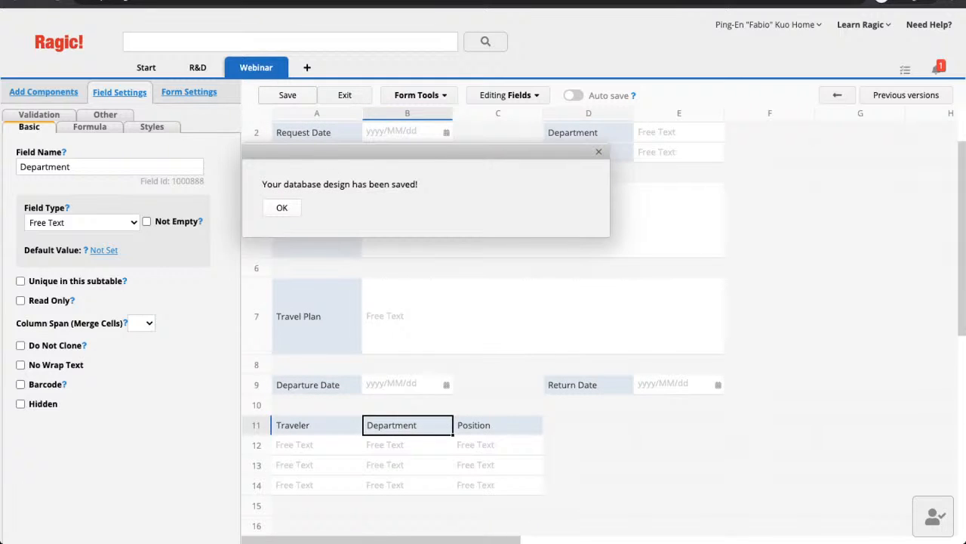
{"action": "key", "text": "Return"}
{"action": "scroll", "coordinate": [483, 324], "scroll_direction": "up", "scroll_amount": 2}
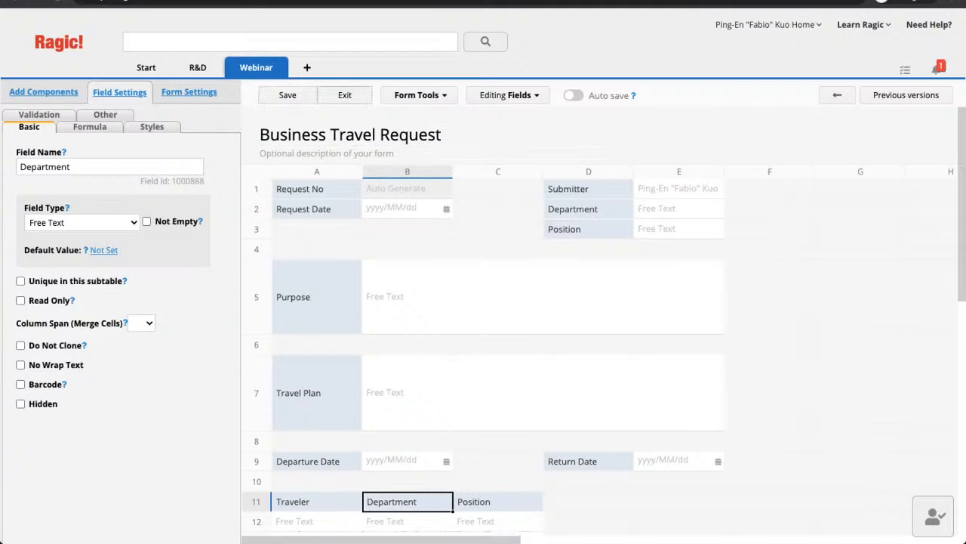
- Exit the designer and create new travel request RQ-00005
{"action": "left_click", "coordinate": [345, 95]}
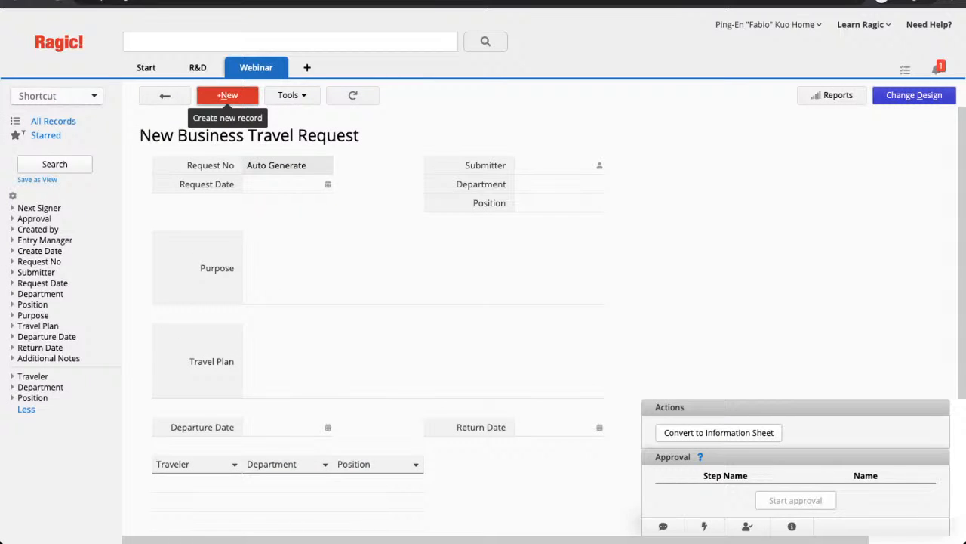
{"action": "left_click", "coordinate": [227, 96]}
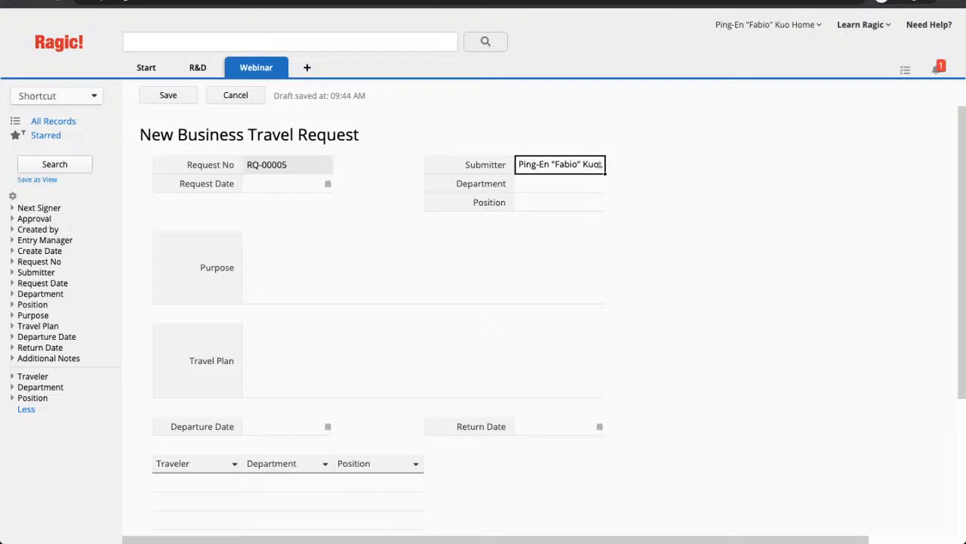
- Set Request Date 2020/12/16, Department 'Sales' and Position 'Salesperson'
{"action": "left_click", "coordinate": [325, 187]}
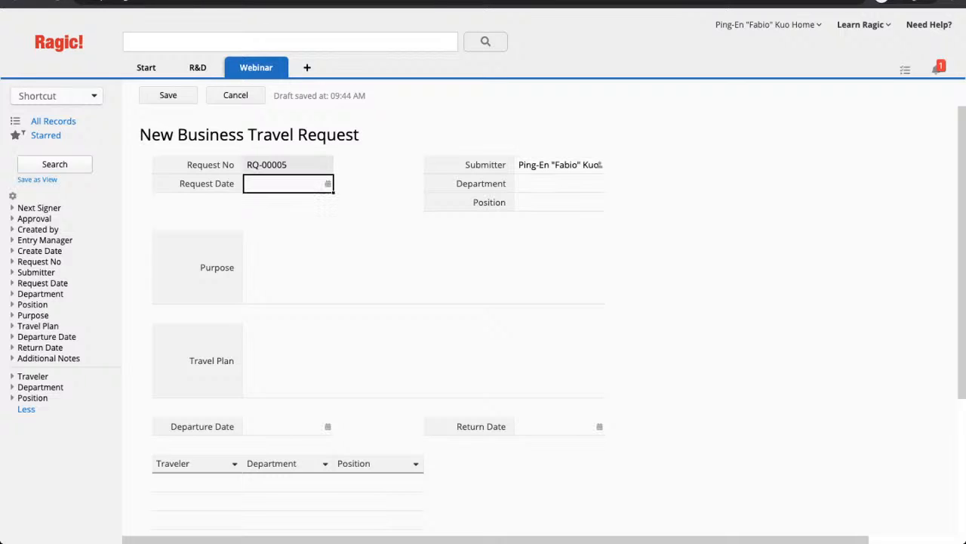
{"action": "left_click", "coordinate": [328, 183]}
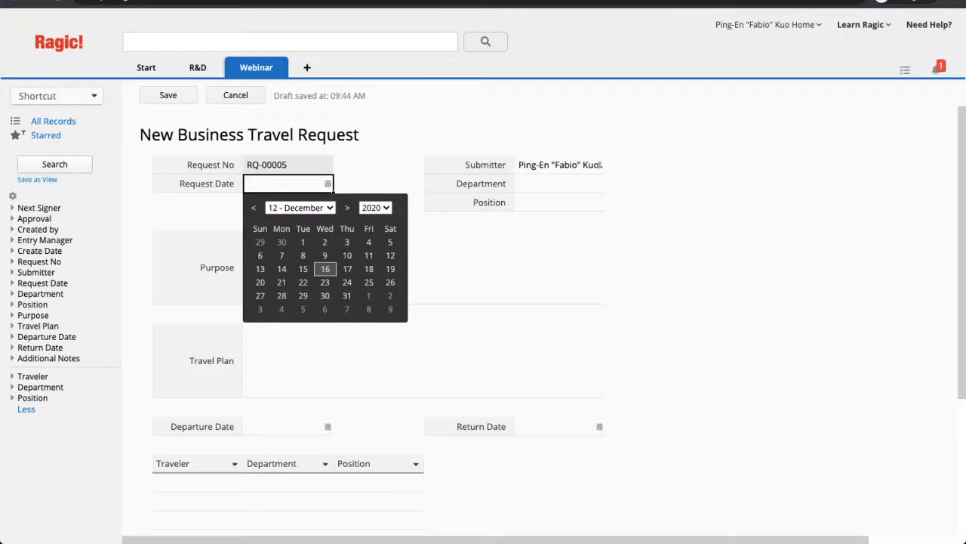
{"action": "left_click", "coordinate": [324, 269]}
{"action": "key", "text": "Tab"}
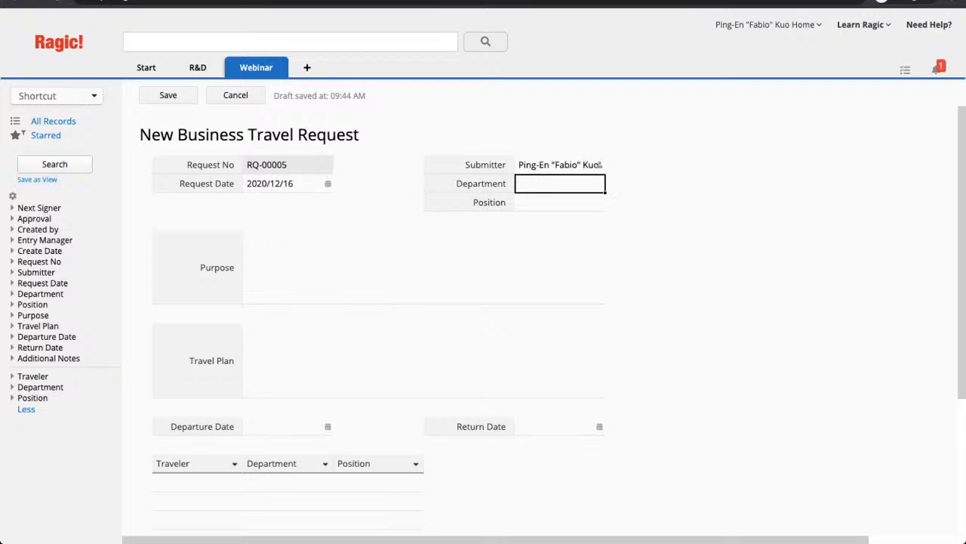
{"action": "type", "text": "Sales"}
{"action": "key", "text": "Tab"}
{"action": "type", "text": "Sales"}
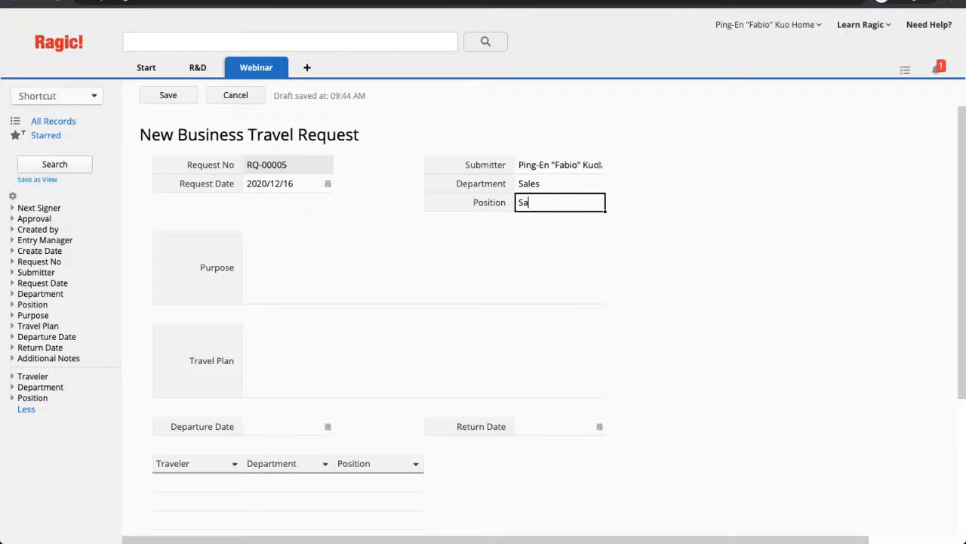
{"action": "type", "text": "person"}
- Enter Purpose: visiting factories in the west, and meeting clients to get more opportunities
{"action": "key", "text": "Tab"}
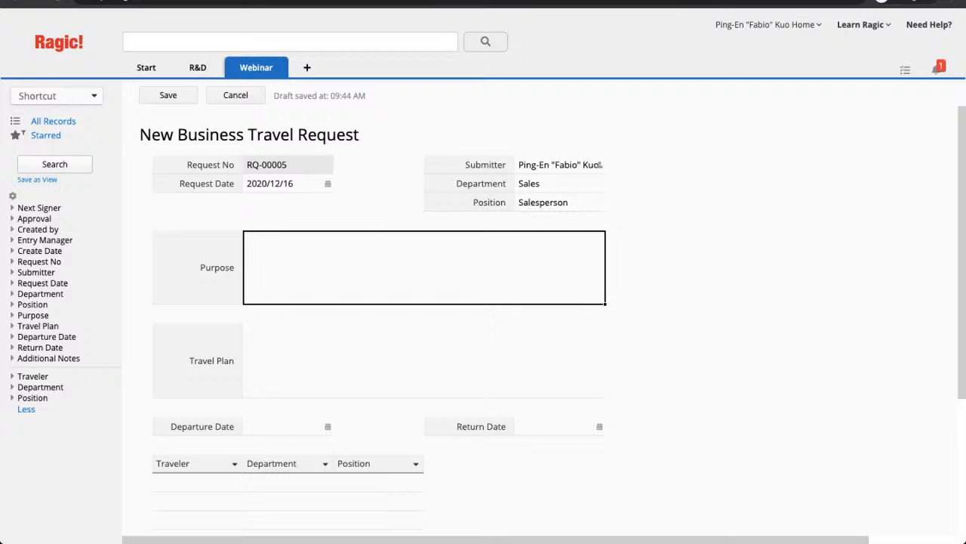
{"action": "type", "text": "1. Visiting c factories in the "}
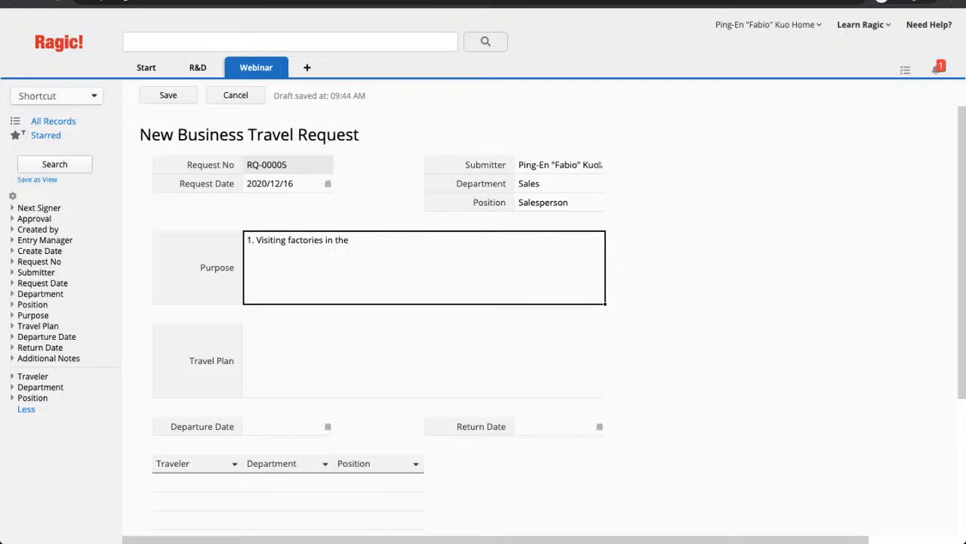
{"action": "type", "text": "west."}
{"action": "type", "text": "2. Meeting u"}
{"action": "type", "text": "p w"}
{"action": "type", "text": "i"}
{"action": "type", "text": "th clie"}
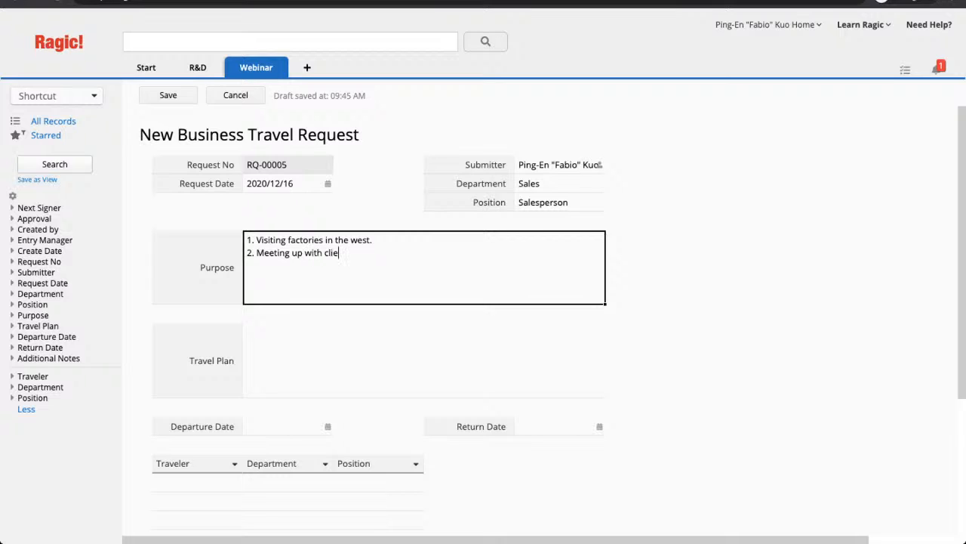
{"action": "type", "text": "nts and see if we can get mo"}
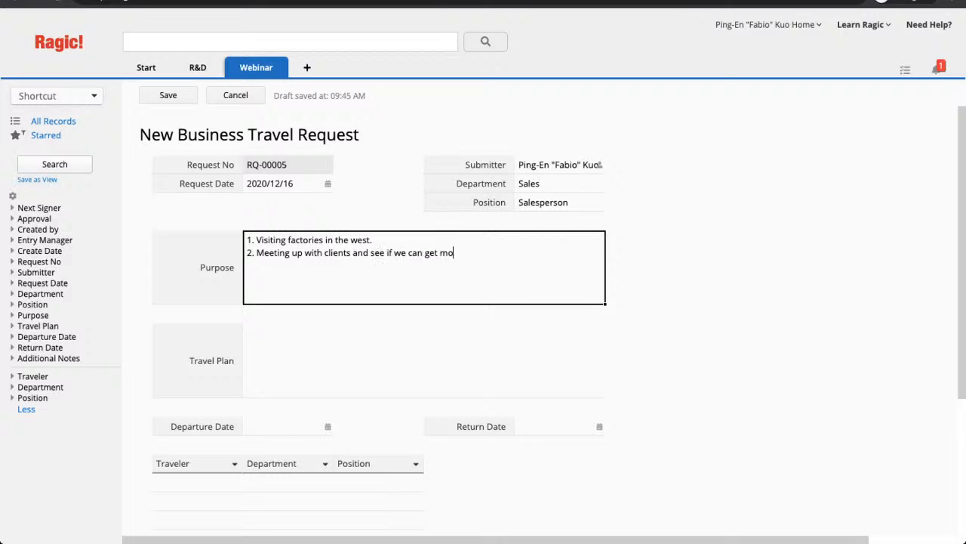
{"action": "type", "text": "re opportunities."}
{"action": "key", "text": "Return"}
{"action": "type", "text": "3."}
{"action": "key", "text": "BackSpace"}
{"action": "key", "text": "Tab"}
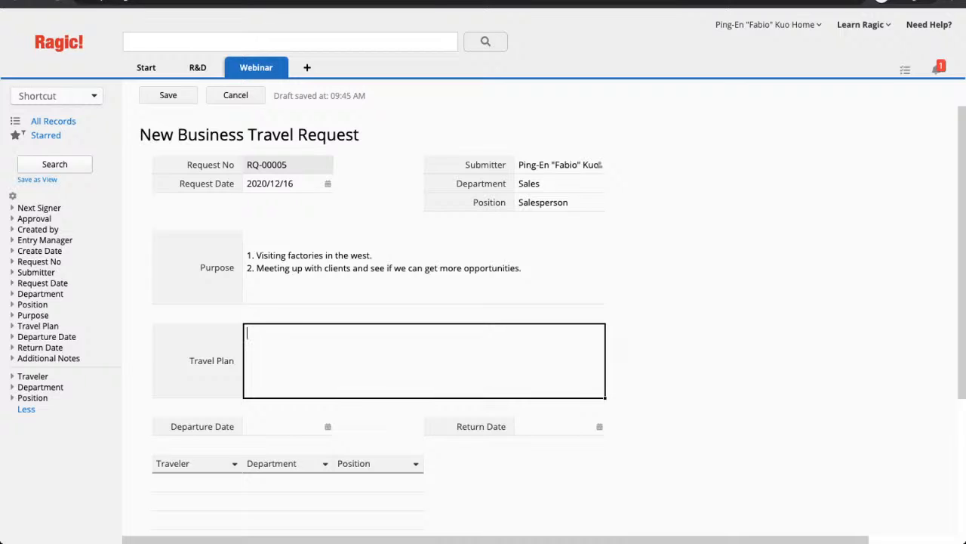
- Enter the Travel Plan as '5 days at San Diego' and '3 days at San Jose' on two lines
{"action": "type", "text": "P"}
{"action": "type", "text": "5 day"}
{"action": "type", "text": "s a"}
{"action": "type", "text": "t"}
{"action": "type", "text": " San Diego"}
{"action": "key", "text": "Return"}
{"action": "type", "text": "3 Da"}
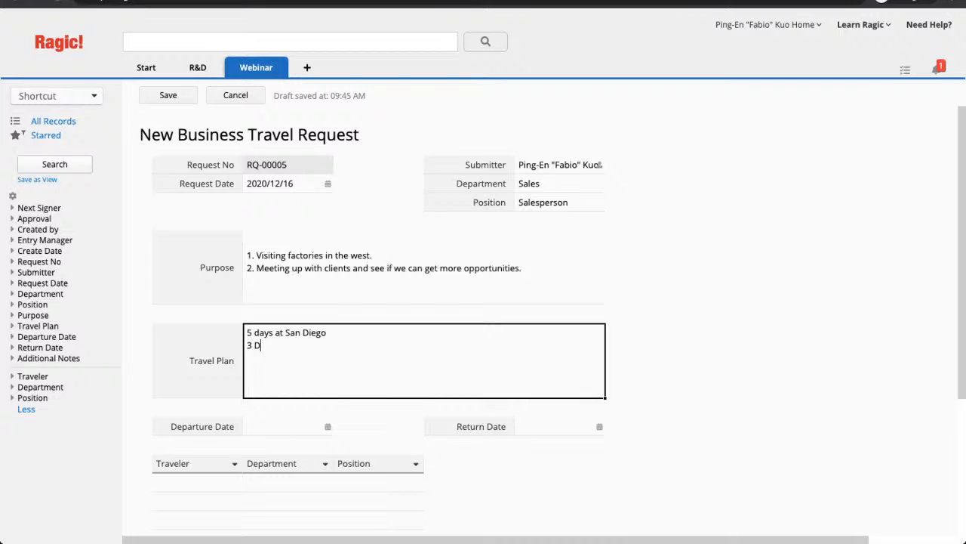
{"action": "key", "text": "BackSpace"}
{"action": "key", "text": "BackSpace"}
{"action": "type", "text": "days at San Jose"}
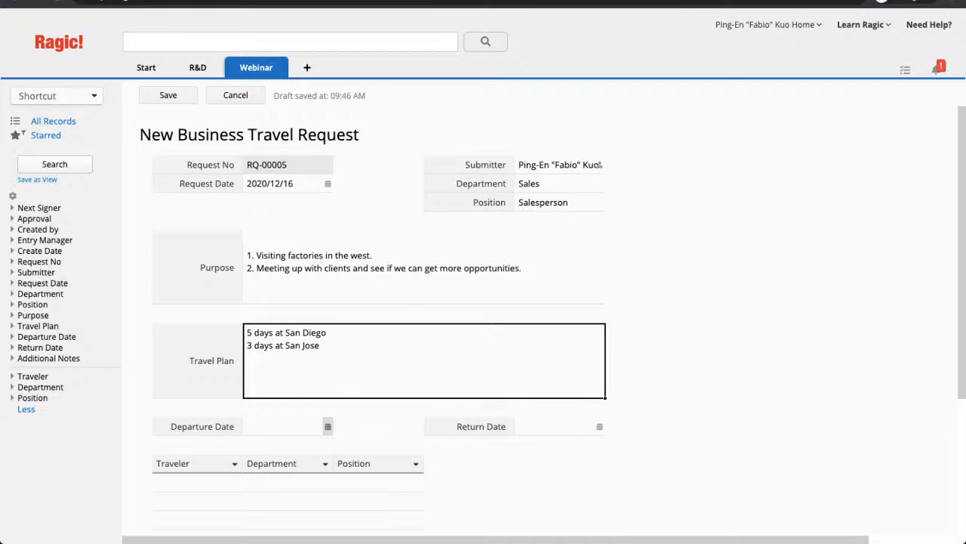
- Set Departure Date to 2020/12/28 and Return Date to 2021/01/06
{"action": "left_click", "coordinate": [328, 425]}
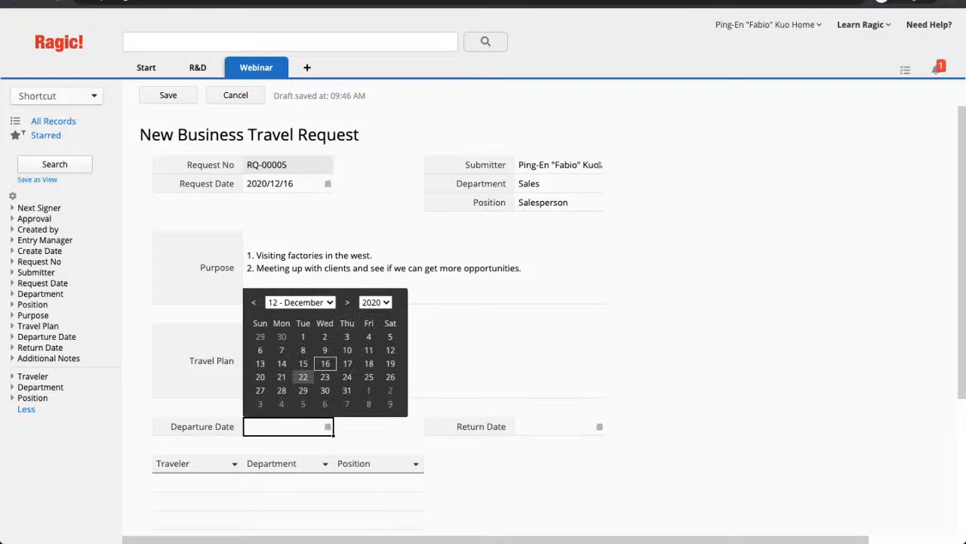
{"action": "left_click", "coordinate": [282, 390]}
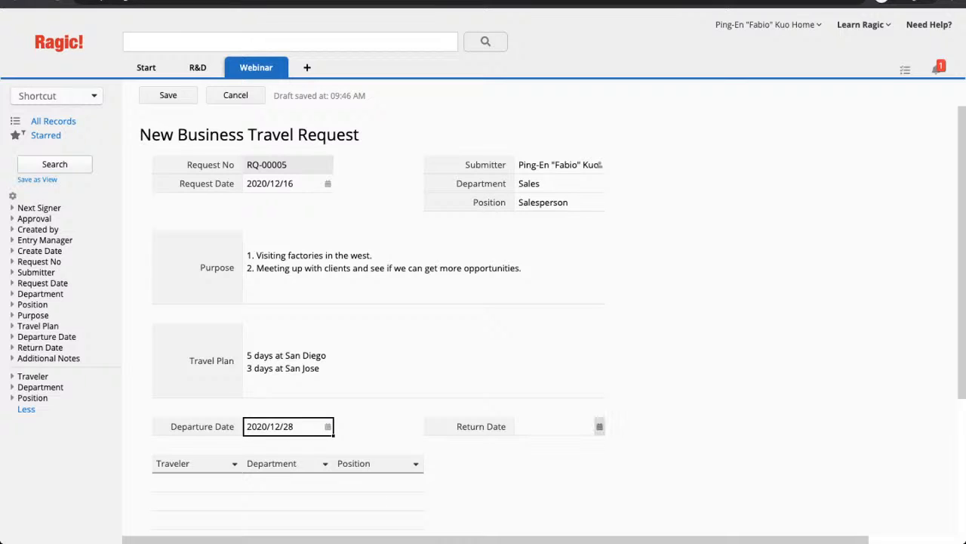
{"action": "left_click", "coordinate": [599, 426]}
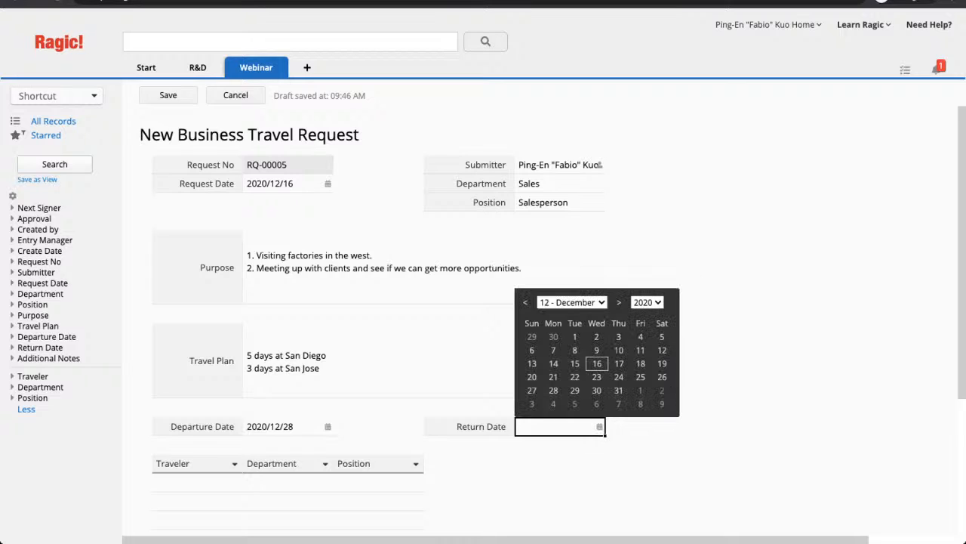
{"action": "left_click", "coordinate": [618, 302]}
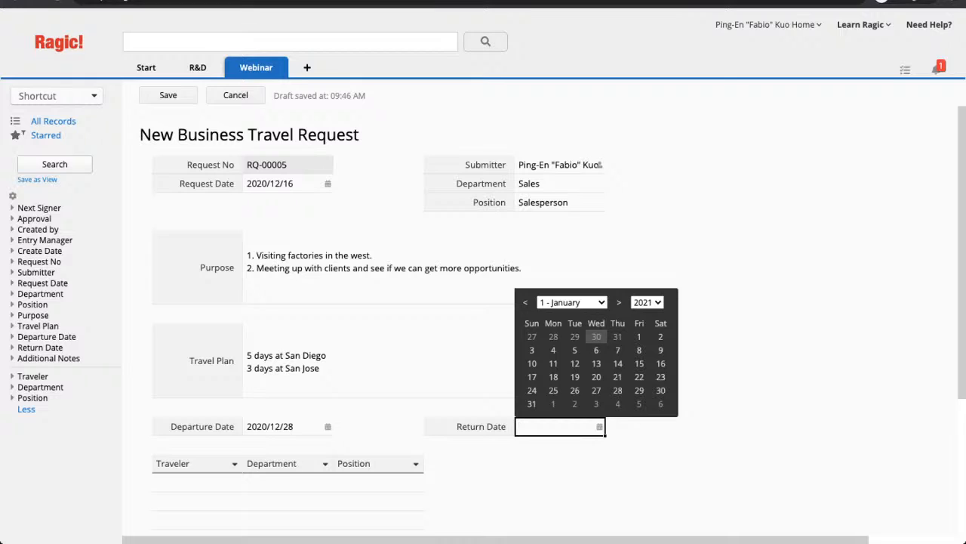
{"action": "left_click", "coordinate": [596, 349]}
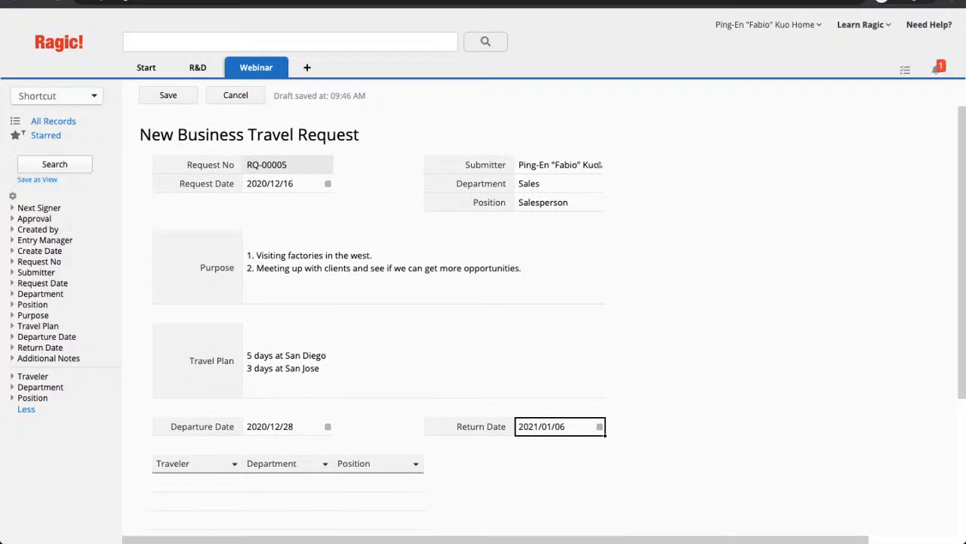
- Add the first traveler's name with Department 'Sales' and Position 'Manager'
{"action": "scroll", "coordinate": [541, 310], "scroll_direction": "down", "scroll_amount": 1}
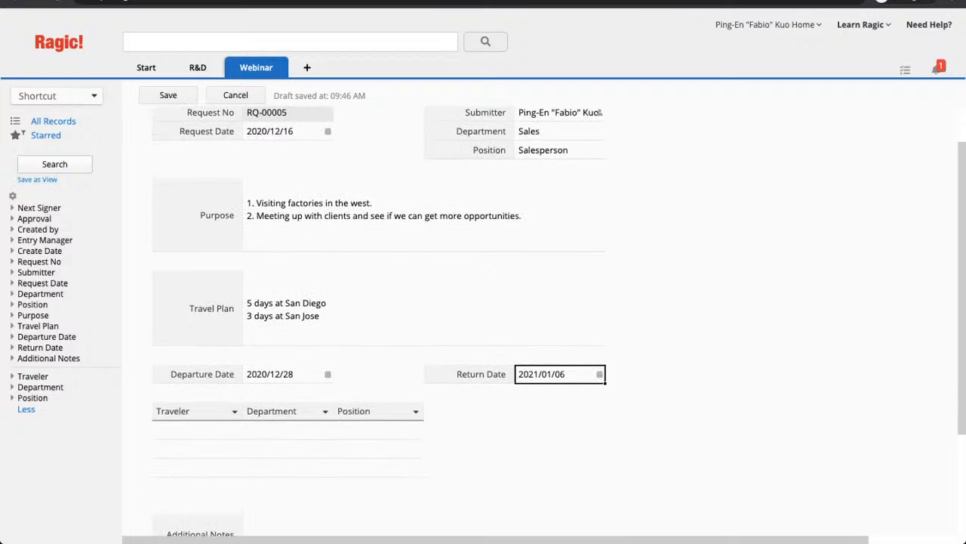
{"action": "left_click", "coordinate": [198, 430]}
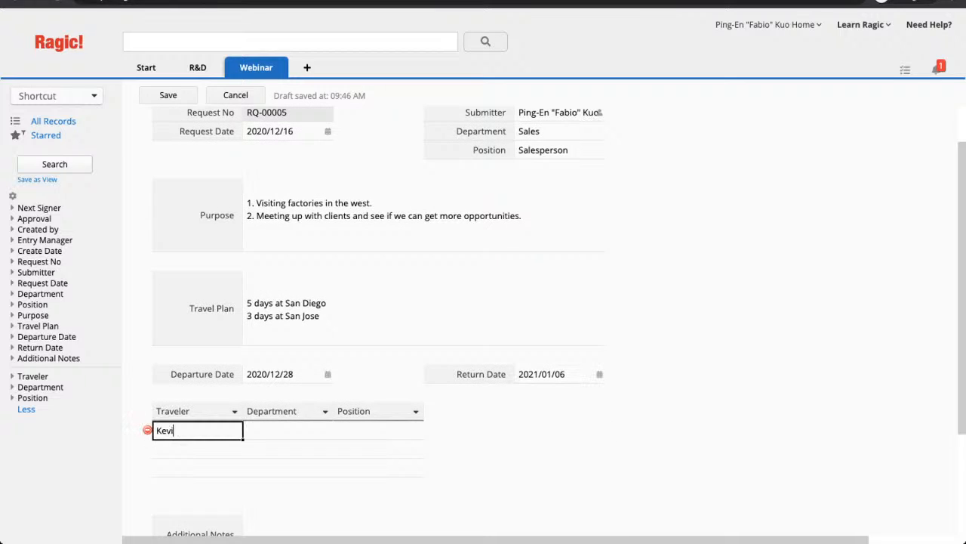
{"action": "key", "text": "Tab"}
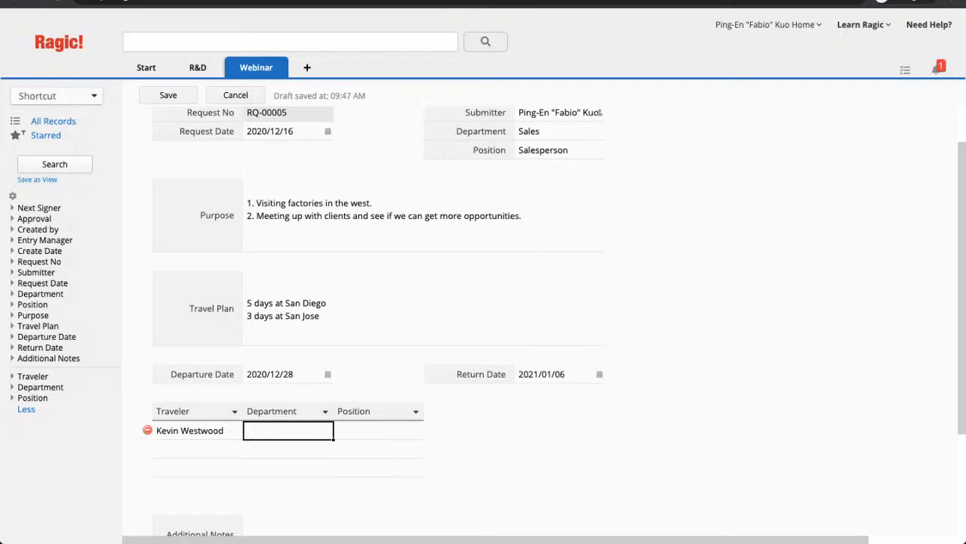
{"action": "type", "text": "Sales"}
{"action": "key", "text": "Tab"}
{"action": "type", "text": "Manager"}
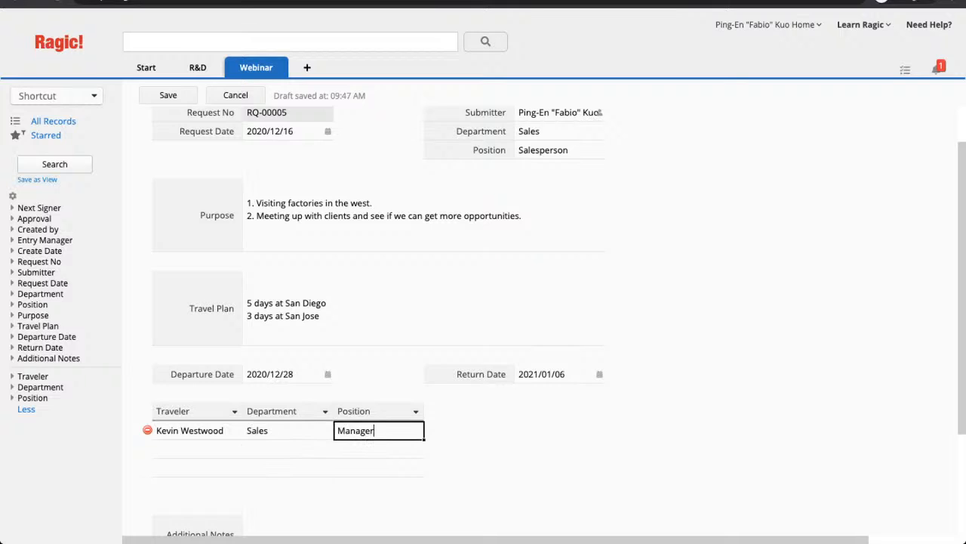
- Add a second traveler's name with Department 'Sales' and Position 'Coordinator'
{"action": "key", "text": "Tab"}
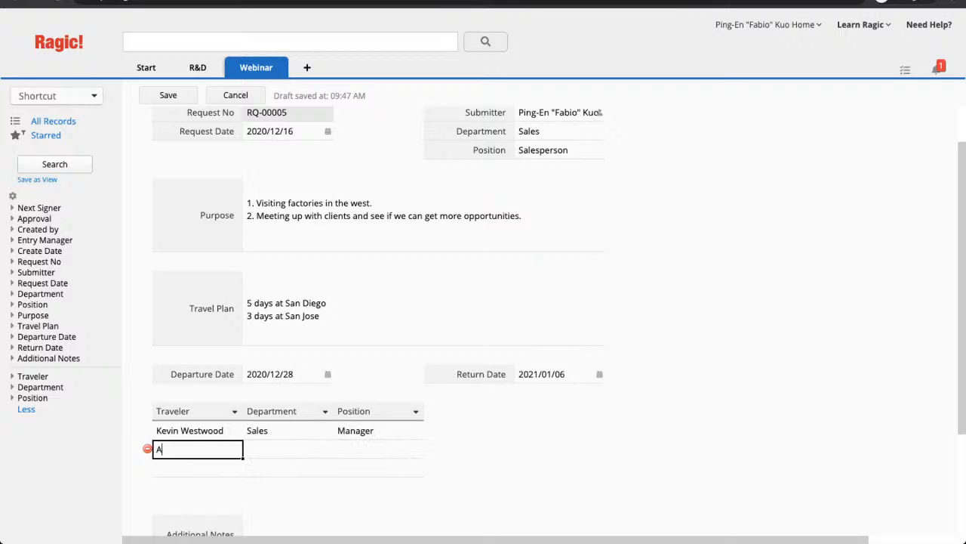
{"action": "key", "text": "Tab"}
{"action": "type", "text": "Sales"}
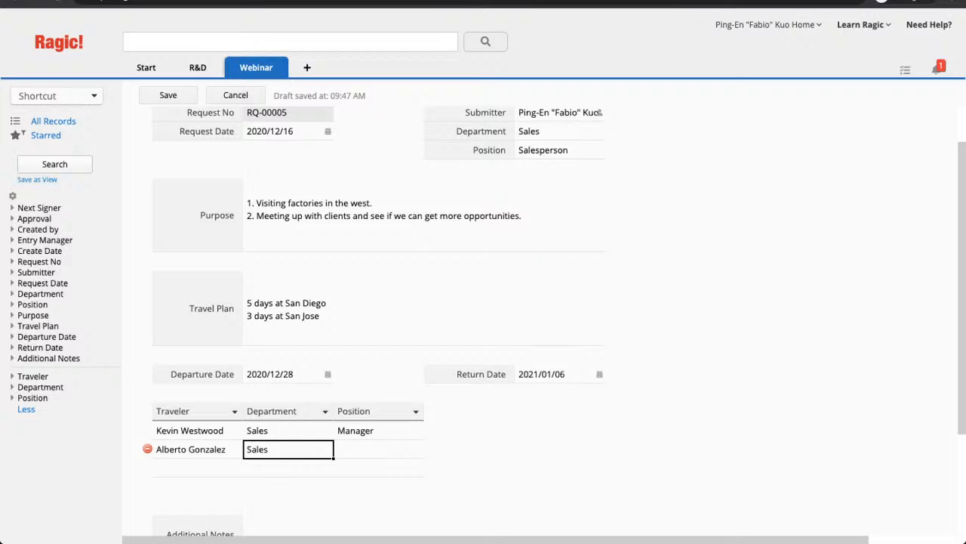
{"action": "key", "text": "Tab"}
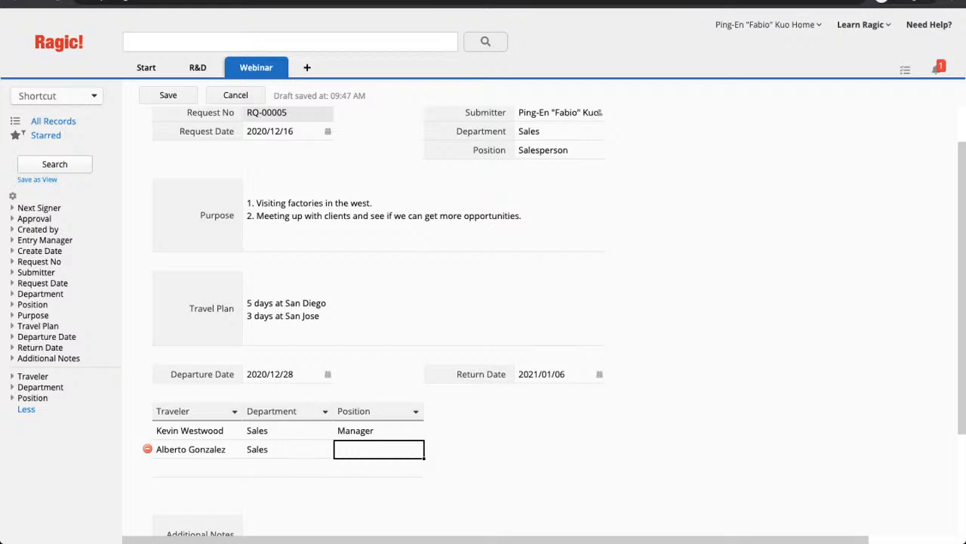
{"action": "type", "text": "Coordinator"}
- Add a third traveler's name with Department 'Sales' and Position 'Intern'
{"action": "key", "text": "Tab"}
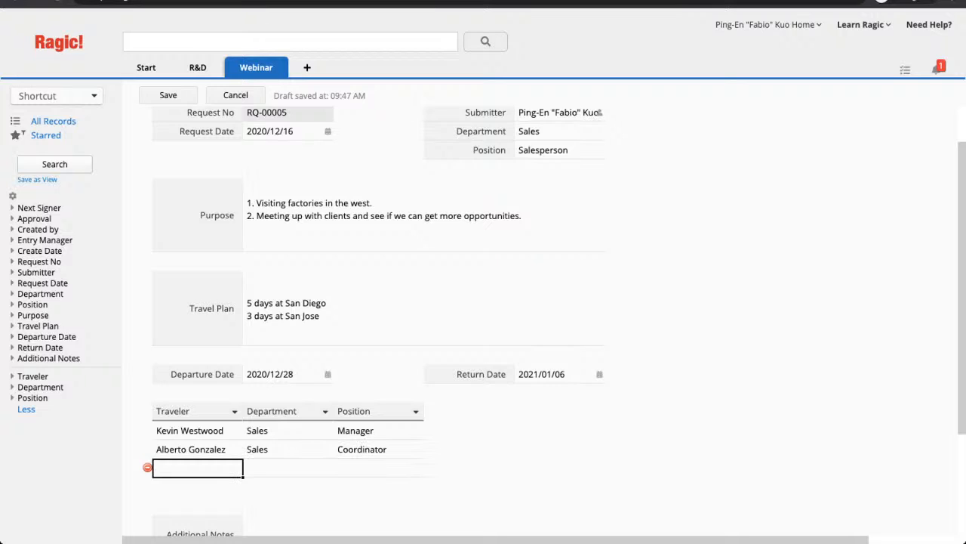
{"action": "type", "text": "Jim"}
{"action": "key", "text": "BackSpace"}
{"action": "key", "text": "BackSpace"}
{"action": "key", "text": "BackSpace"}
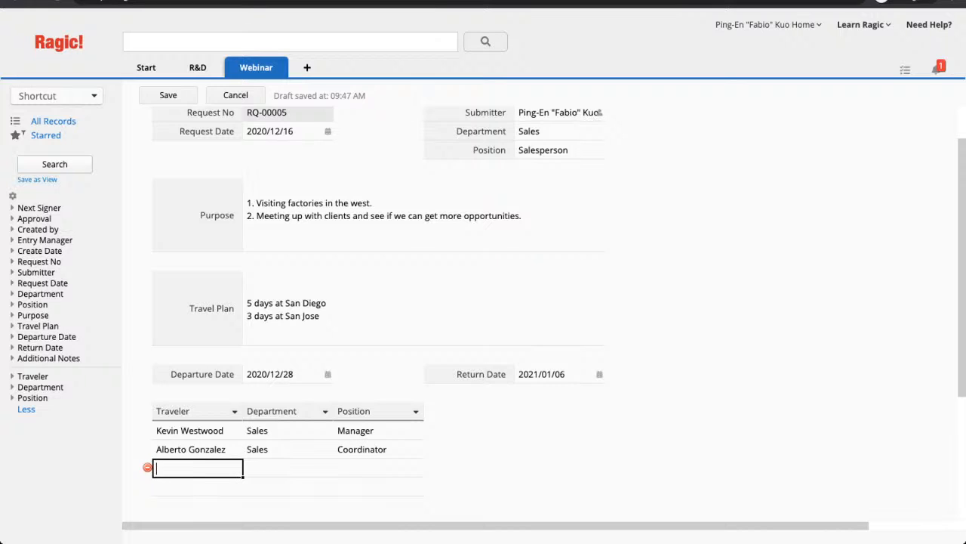
{"action": "key", "text": "Tab"}
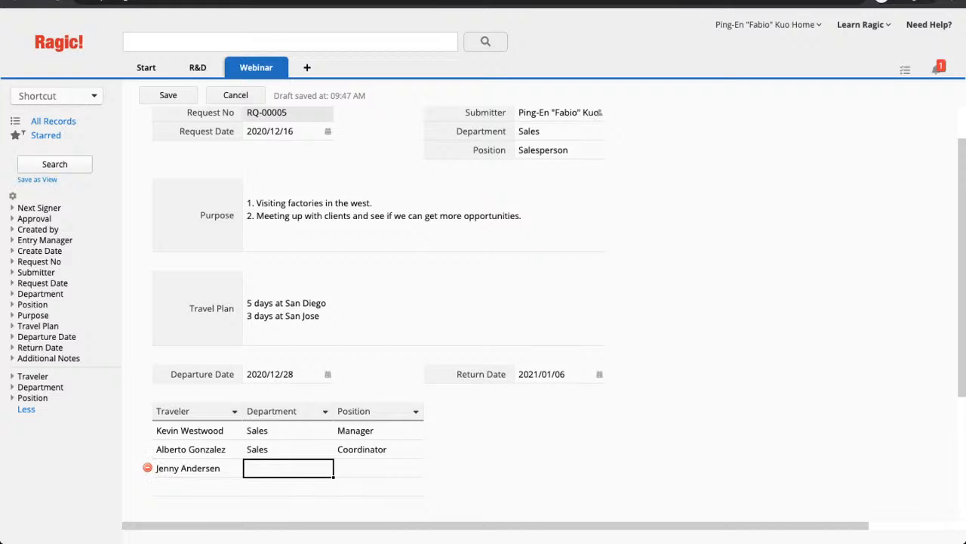
{"action": "type", "text": "Sales"}
{"action": "key", "text": "Tab"}
{"action": "type", "text": "Intern"}
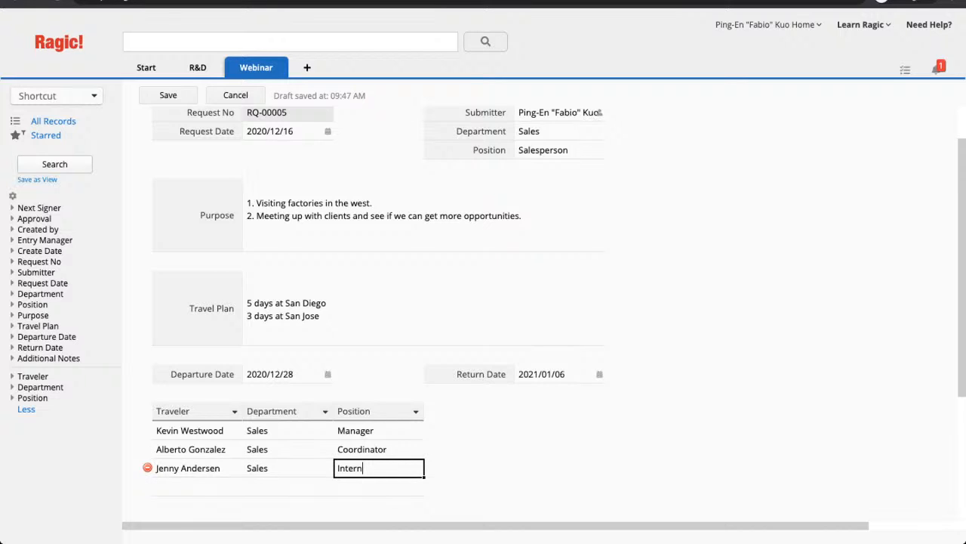
{"action": "scroll", "coordinate": [483, 302], "scroll_direction": "down", "scroll_amount": 3}
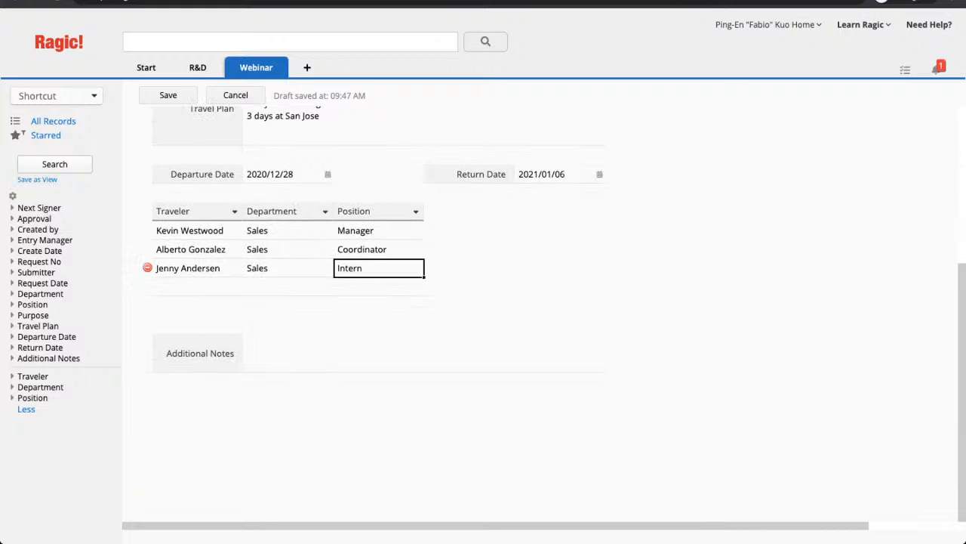
- Note 'Need three hotel rooms' and add a fourth traveler row for the submitter in Sales
{"action": "left_click", "coordinate": [424, 354]}
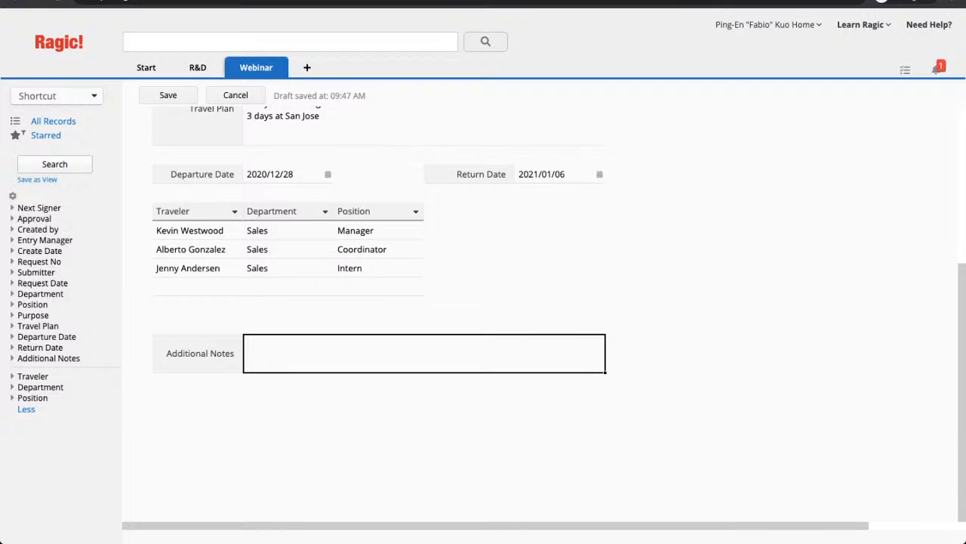
{"action": "type", "text": "Need three hotel rooms"}
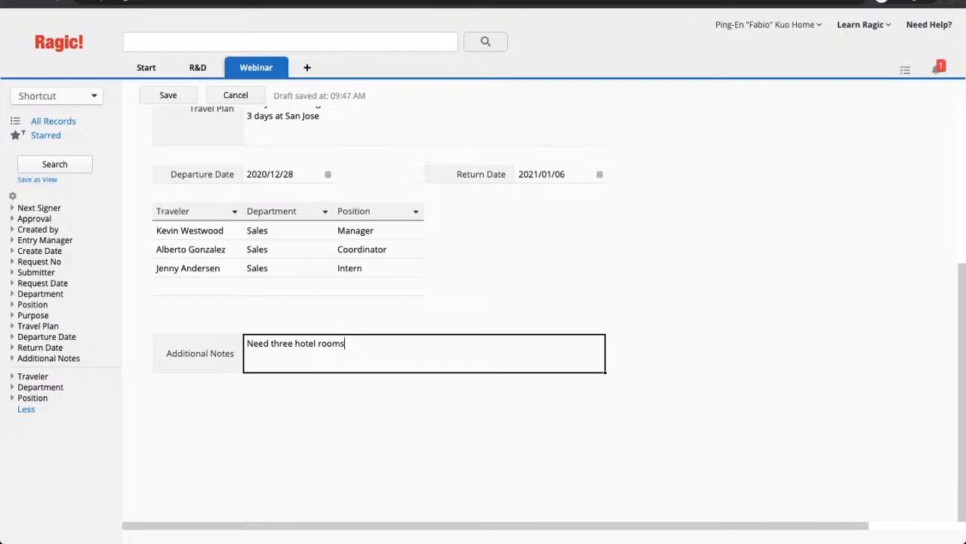
{"action": "left_click", "coordinate": [198, 287]}
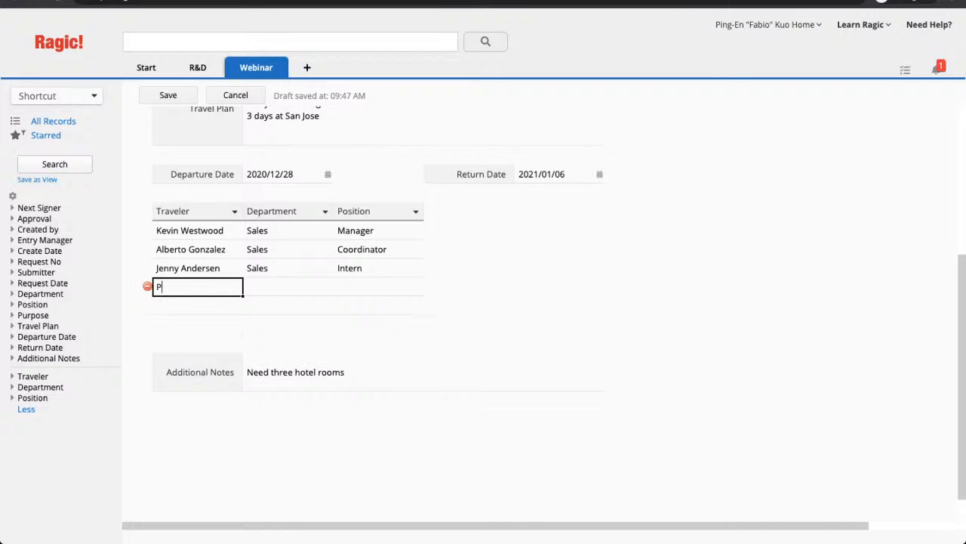
{"action": "key", "text": "Tab"}
{"action": "type", "text": "Sales"}
{"action": "key", "text": "Tab"}
- Enter Salesperson as the fourth traveler's position, save the request, and review the Approval panel
{"action": "type", "text": "S"}
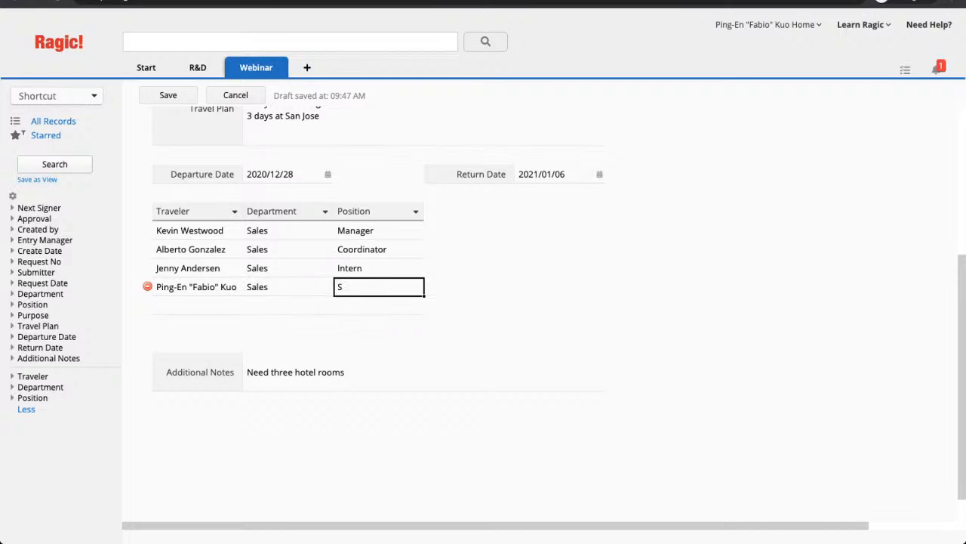
{"action": "type", "text": "alesperson"}
{"action": "left_click", "coordinate": [168, 95]}
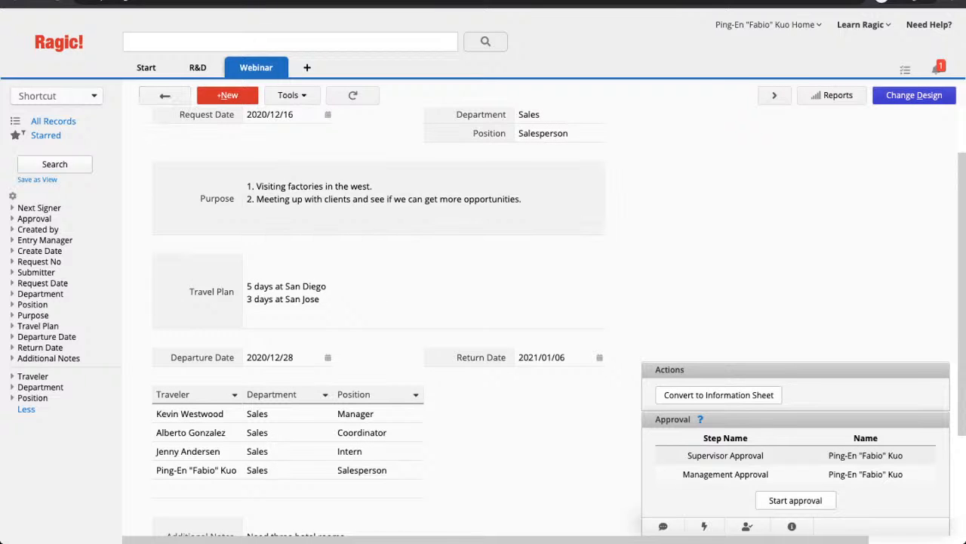
{"action": "scroll", "coordinate": [377, 318], "scroll_direction": "down", "scroll_amount": 2}
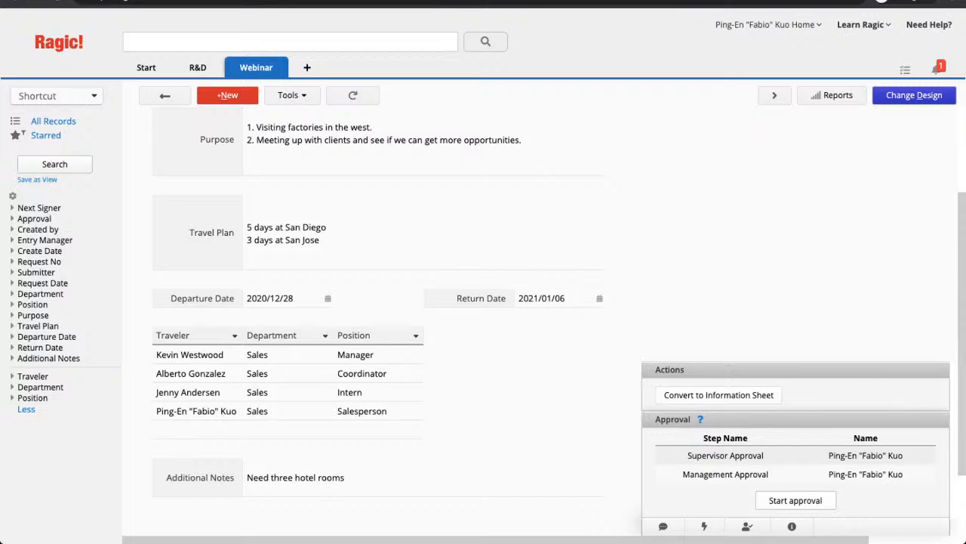
- Reopen the Business Travel Request form in design mode and show its Form Tools list
{"action": "left_click", "coordinate": [914, 95]}
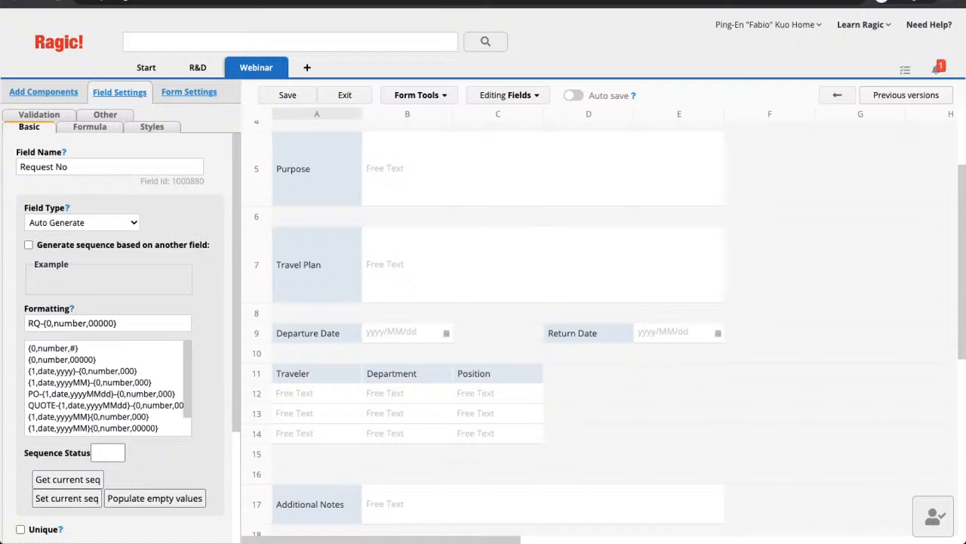
{"action": "scroll", "coordinate": [483, 325], "scroll_direction": "up", "scroll_amount": 2}
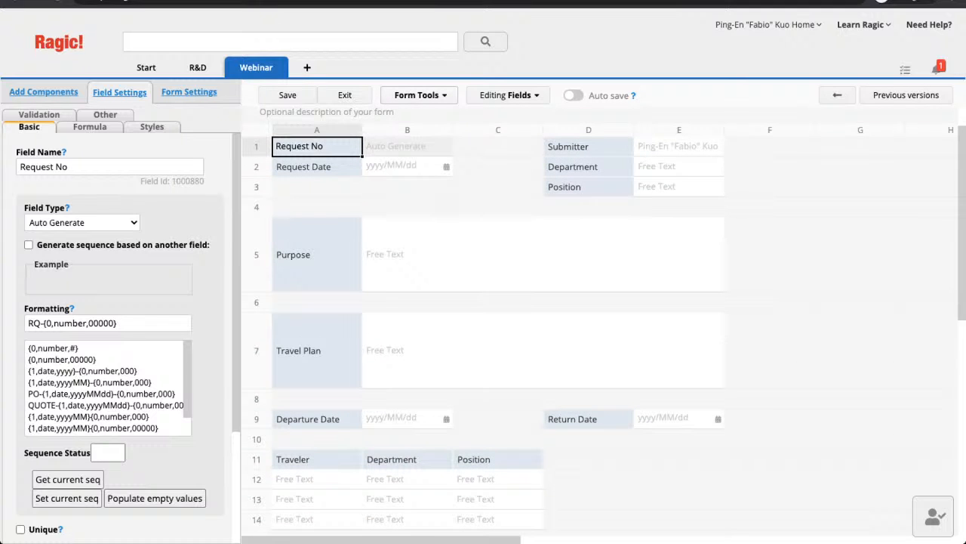
{"action": "left_click", "coordinate": [419, 96]}
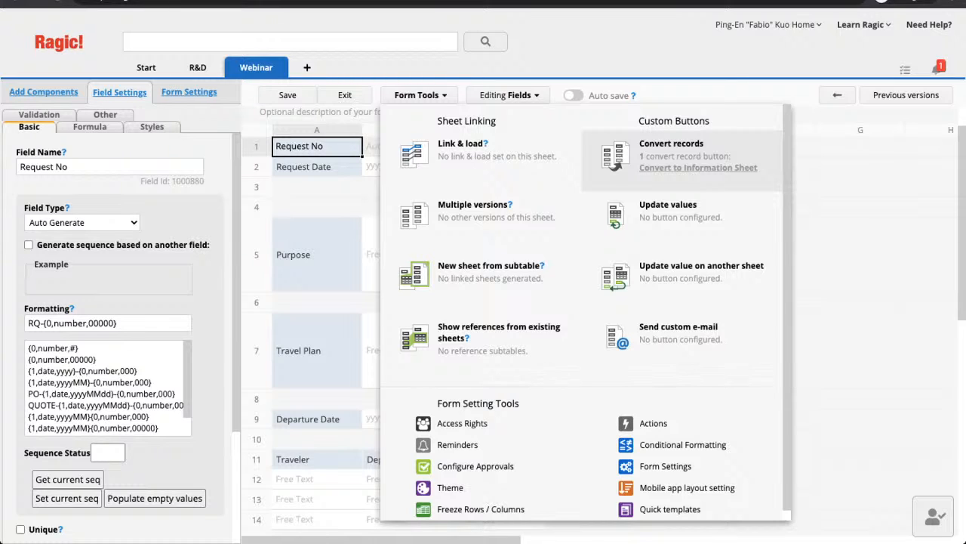
- Open the Convert to Information Sheet mapping of request fields to Business Travel Information fields
{"action": "left_click", "coordinate": [698, 167]}
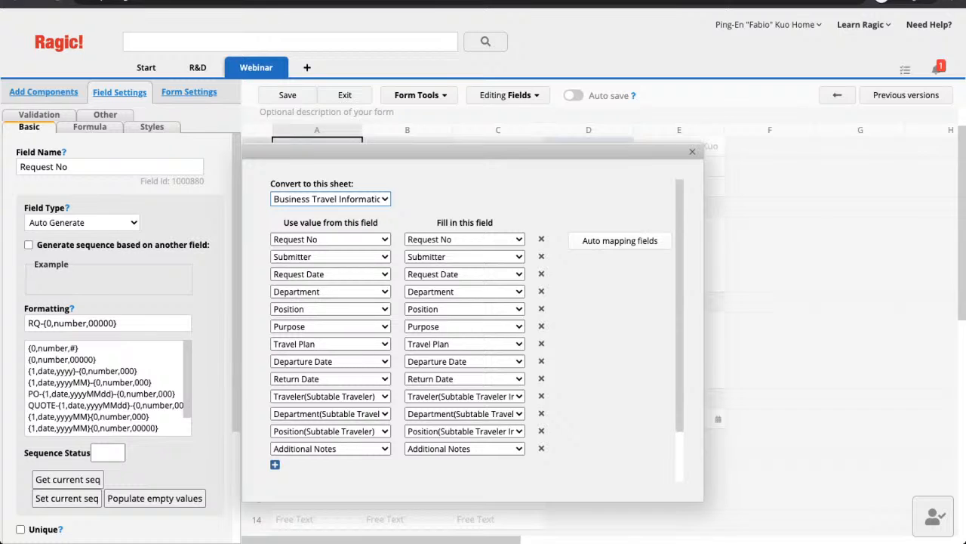
- Review the conversion's advanced options: open converted record, recalculate formulas, execute workflow, lock source record
{"action": "scroll", "coordinate": [475, 330], "scroll_direction": "down", "scroll_amount": 2}
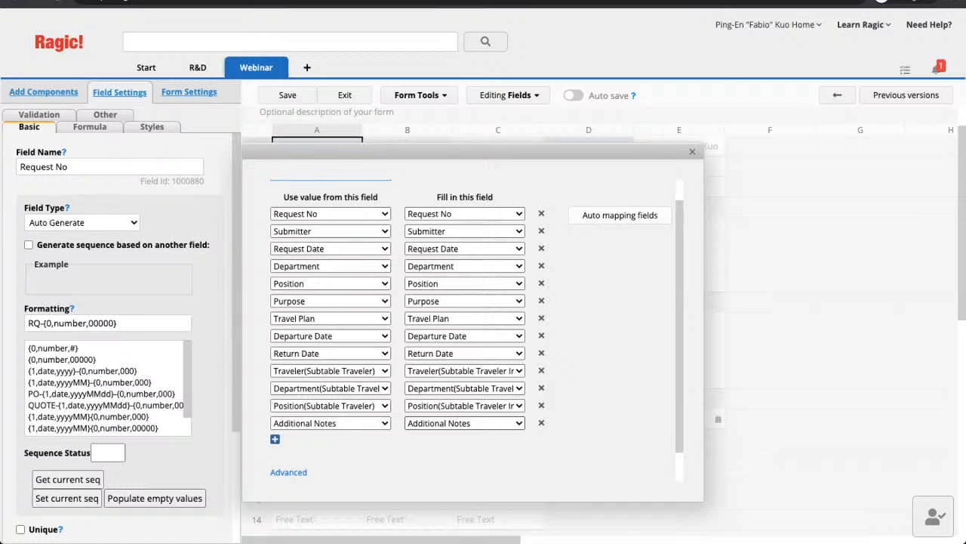
{"action": "scroll", "coordinate": [477, 330], "scroll_direction": "down", "scroll_amount": 1}
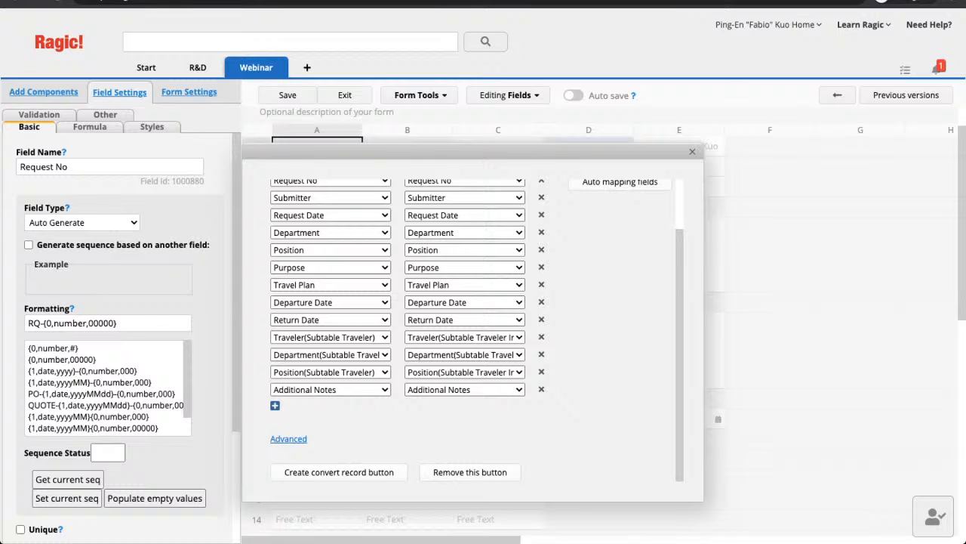
{"action": "left_click", "coordinate": [288, 438]}
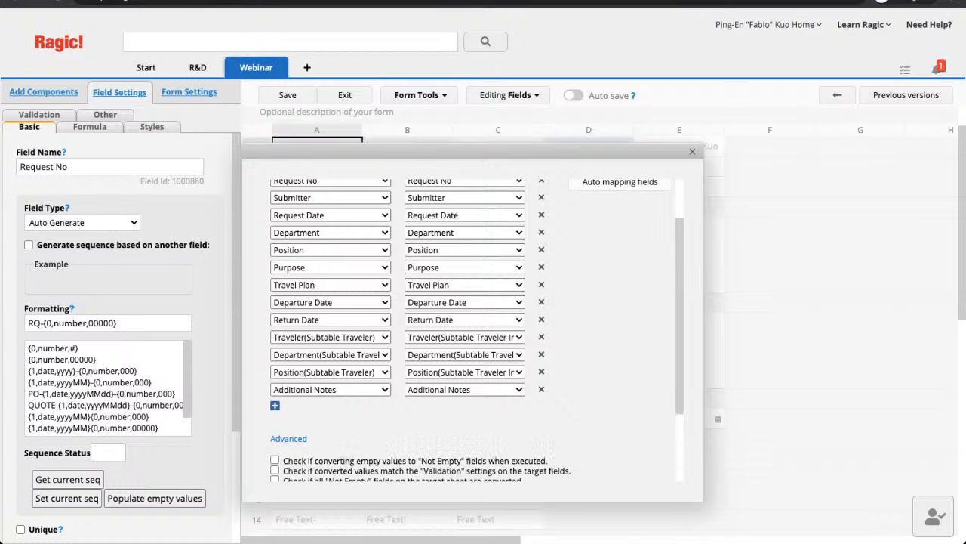
{"action": "scroll", "coordinate": [476, 329], "scroll_direction": "down", "scroll_amount": 3}
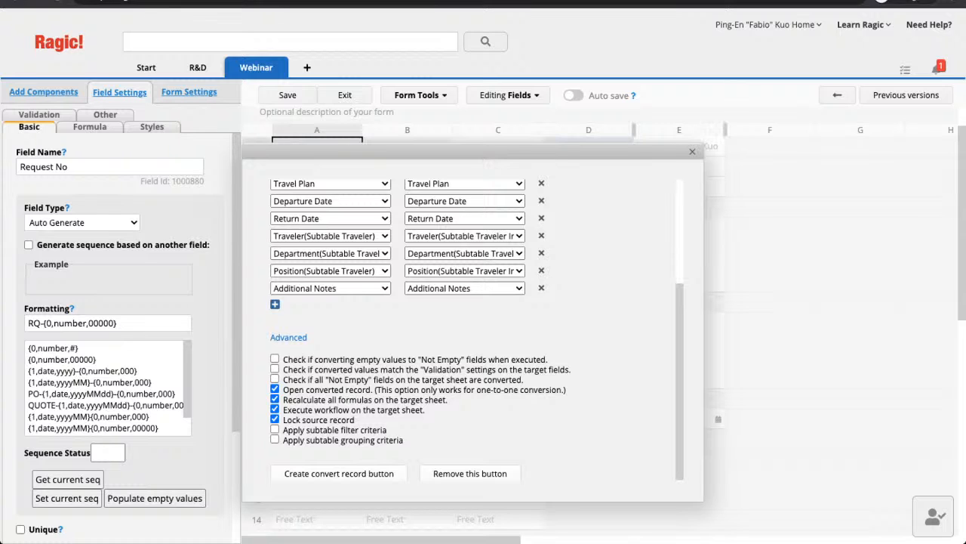
- Create the Convert to Information Sheet action button and return to the form's Actions list
{"action": "left_click", "coordinate": [339, 473]}
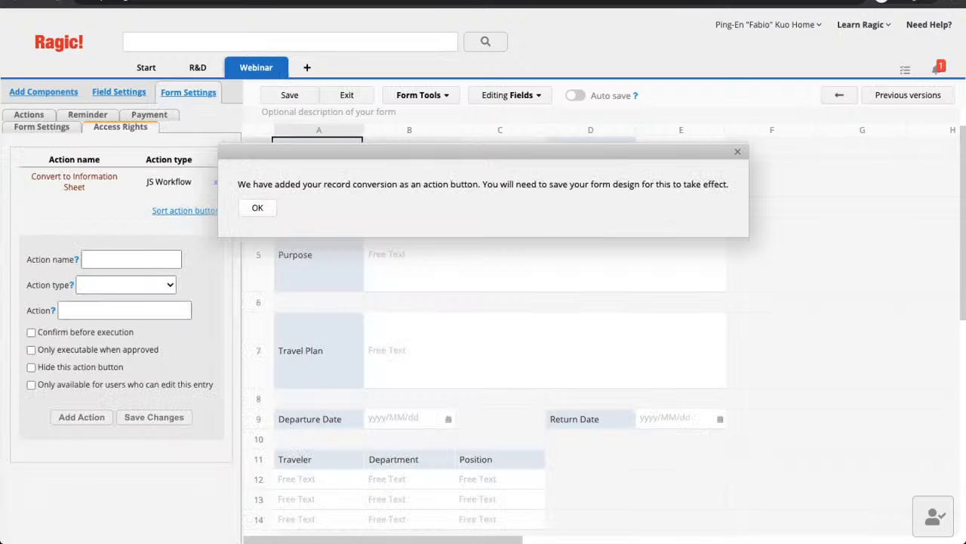
{"action": "left_click", "coordinate": [258, 207]}
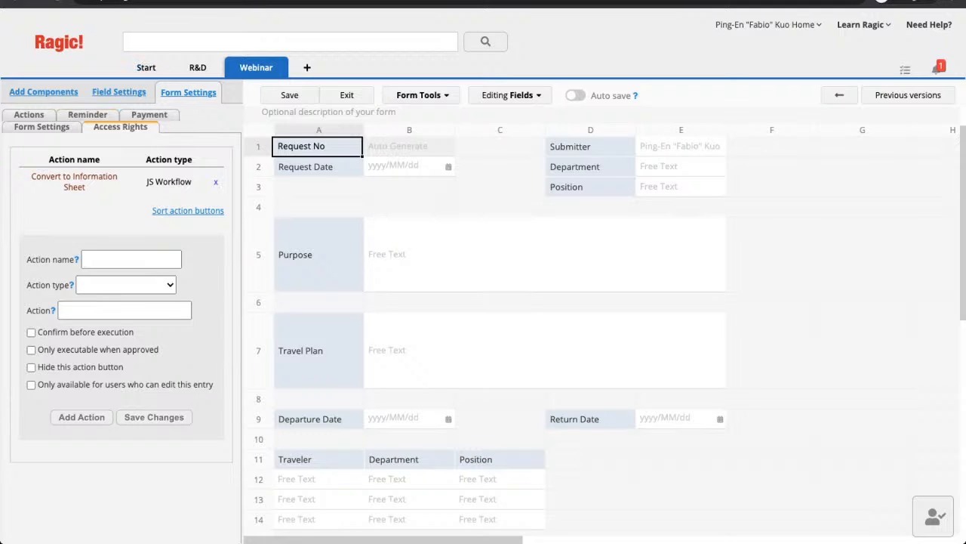
{"action": "left_click", "coordinate": [41, 127]}
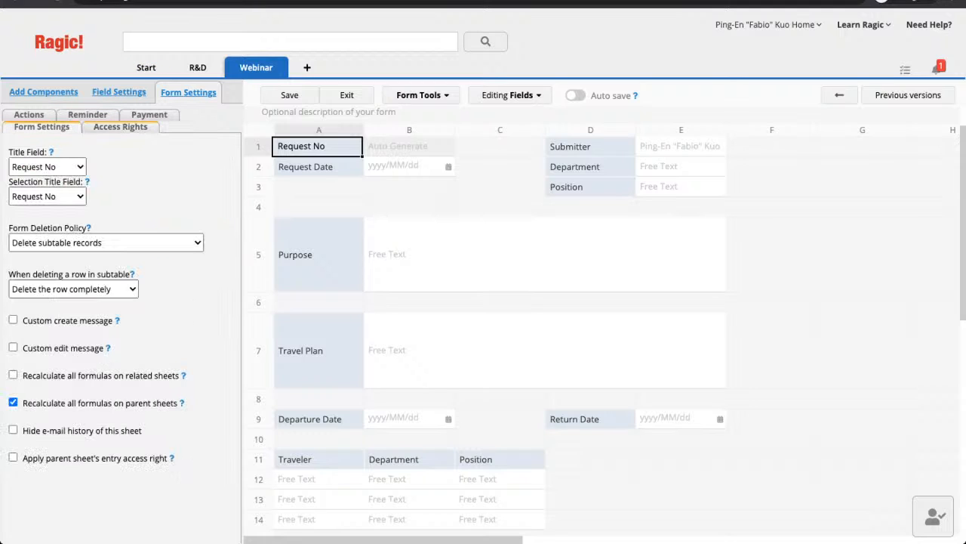
{"action": "left_click", "coordinate": [120, 127]}
{"action": "left_click", "coordinate": [29, 114]}
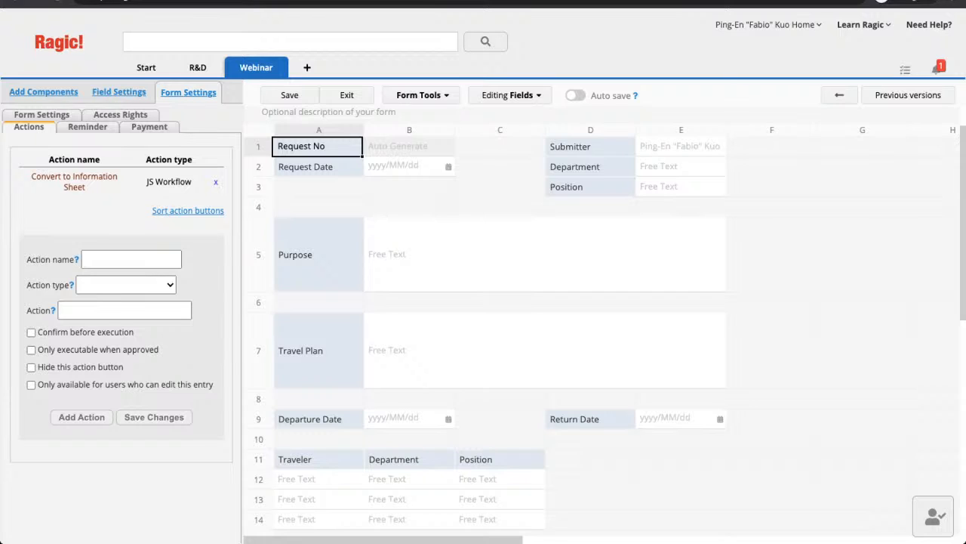
- Add a second Convert to Information Sheet action button and load it
{"action": "left_click", "coordinate": [74, 181]}
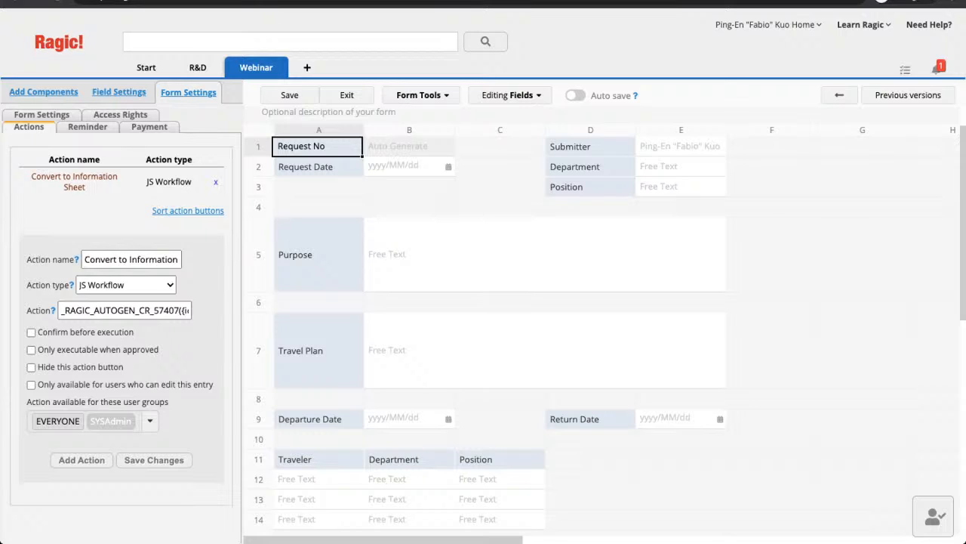
{"action": "left_click", "coordinate": [82, 459]}
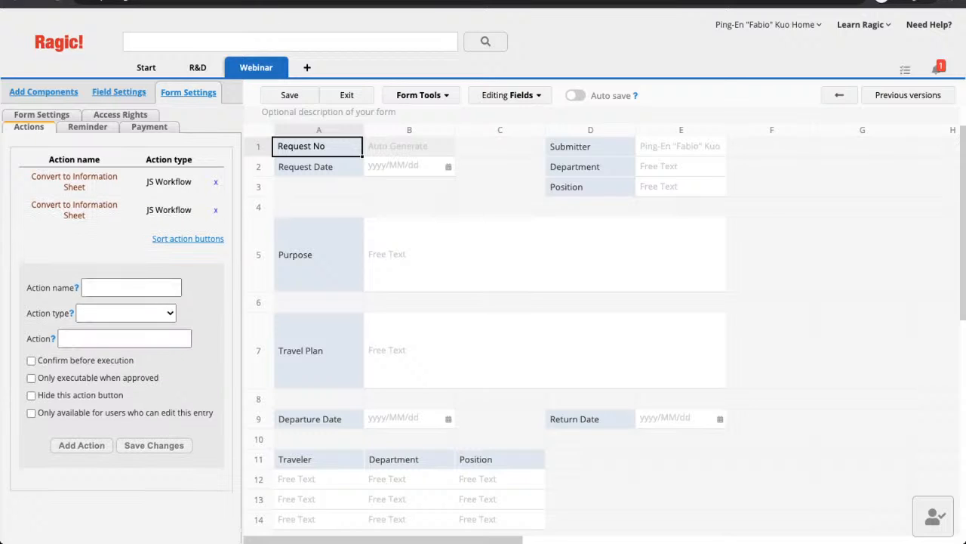
{"action": "left_click", "coordinate": [74, 210]}
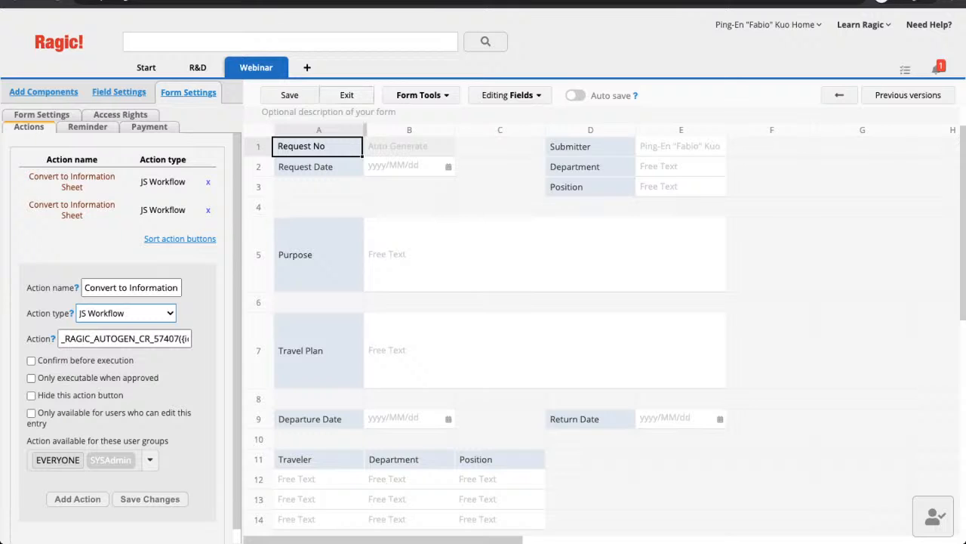
- Exit the designer without saving, reopen the form design, and view each group's access rights
{"action": "left_click", "coordinate": [347, 96]}
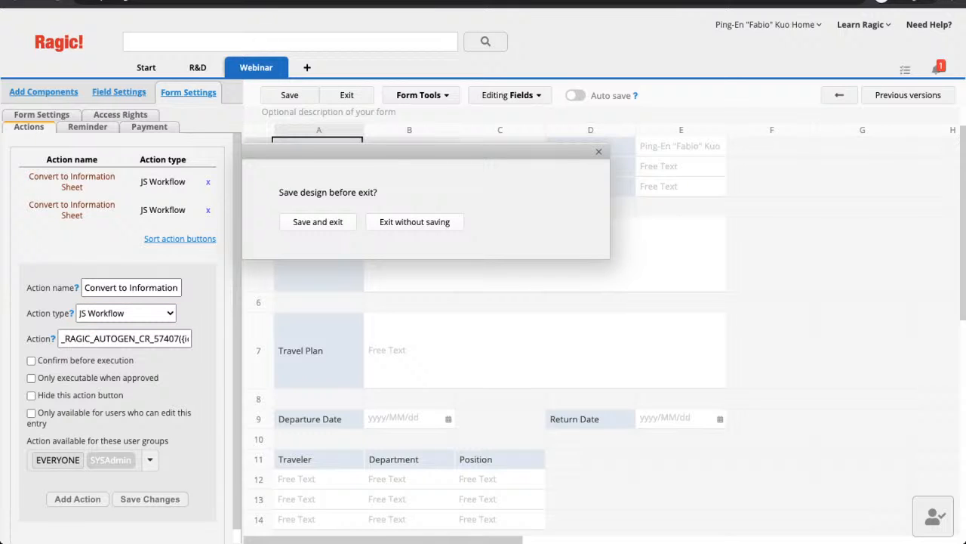
{"action": "left_click", "coordinate": [414, 222]}
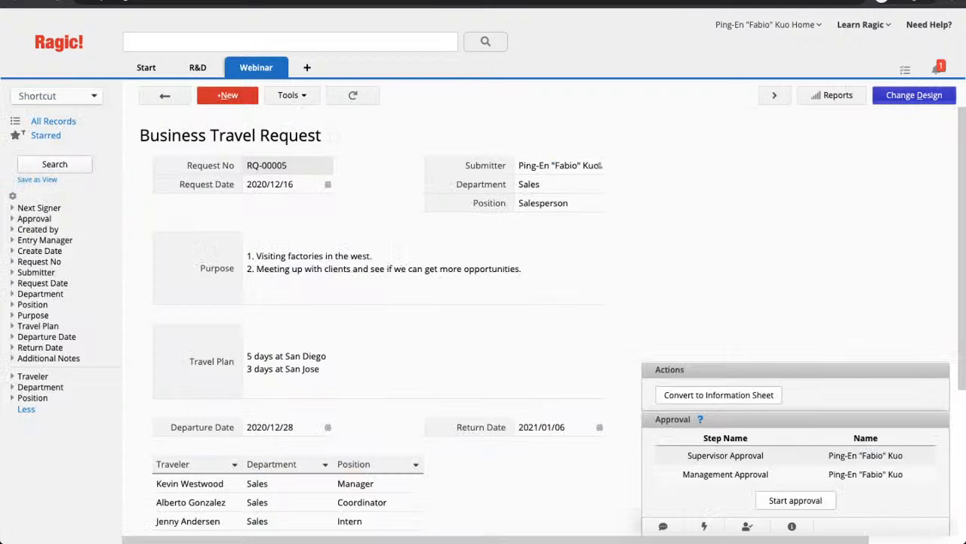
{"action": "left_click", "coordinate": [913, 94]}
{"action": "left_click", "coordinate": [189, 92]}
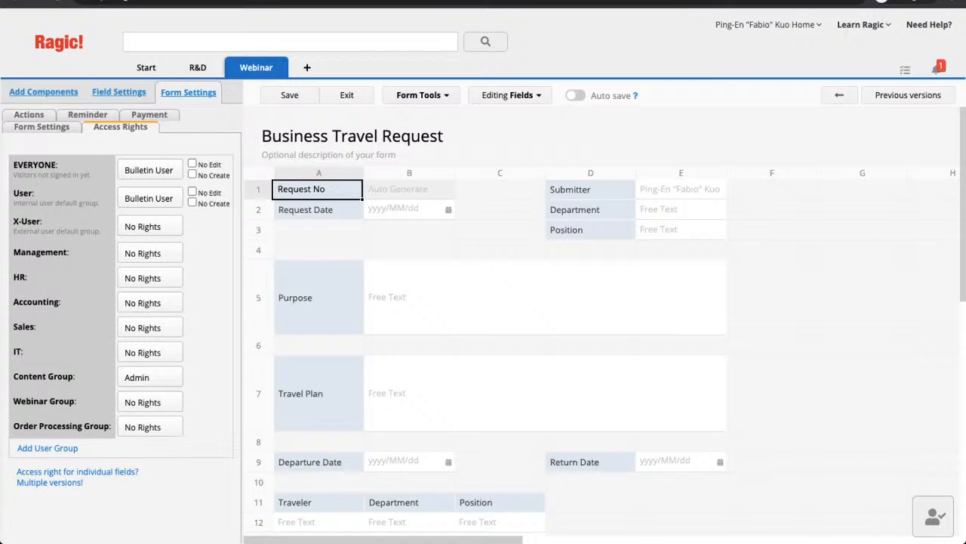
- Select empty cell G9 in the design grid to reveal the Add Components panel
{"action": "left_click", "coordinate": [862, 461]}
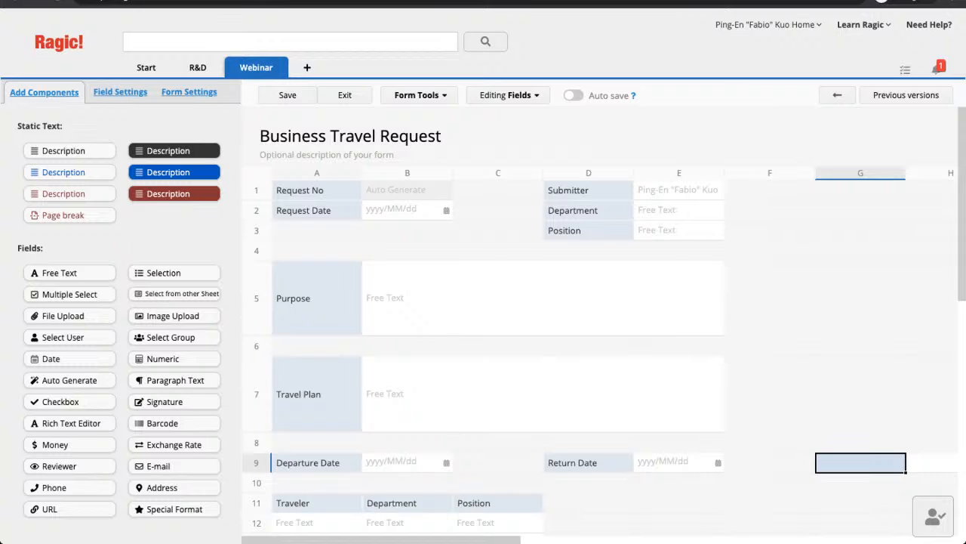
- Open the approval flow setup listing the Supervisor Approval and Management Approval steps
{"action": "left_click", "coordinate": [934, 515]}
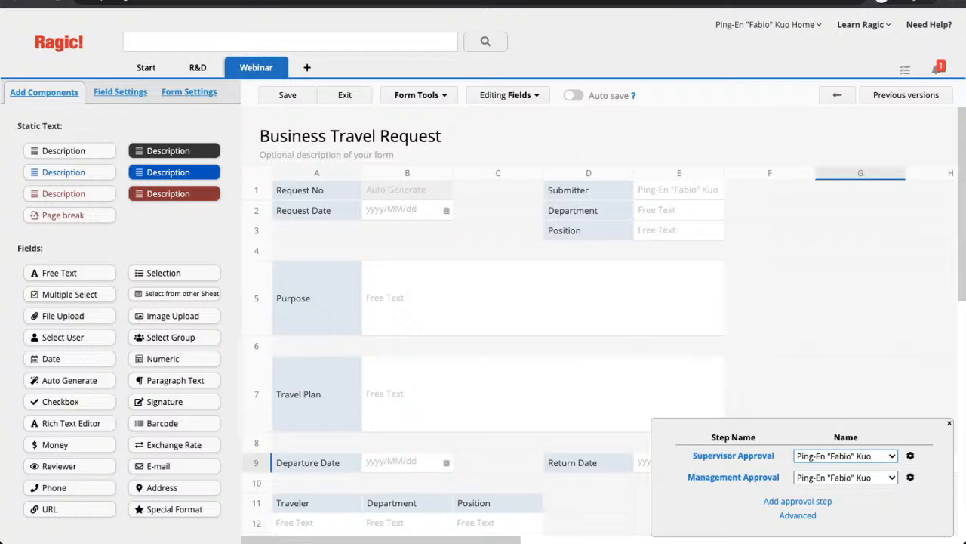
- Inspect the Request No field's format pattern settings
{"action": "mouse_move", "coordinate": [256, 67]}
{"action": "left_click", "coordinate": [317, 190]}
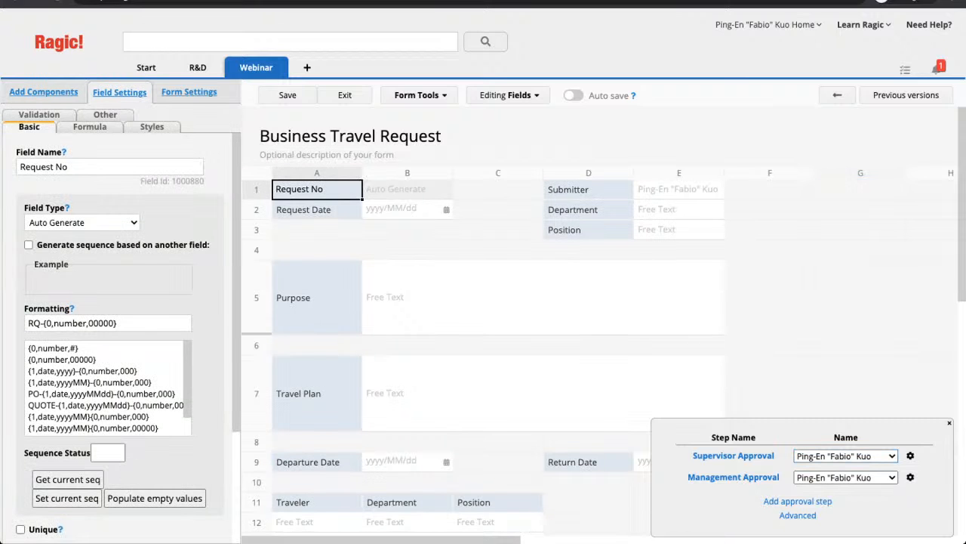
{"action": "left_click_drag", "start_coordinate": [117, 323], "coordinate": [28, 323]}
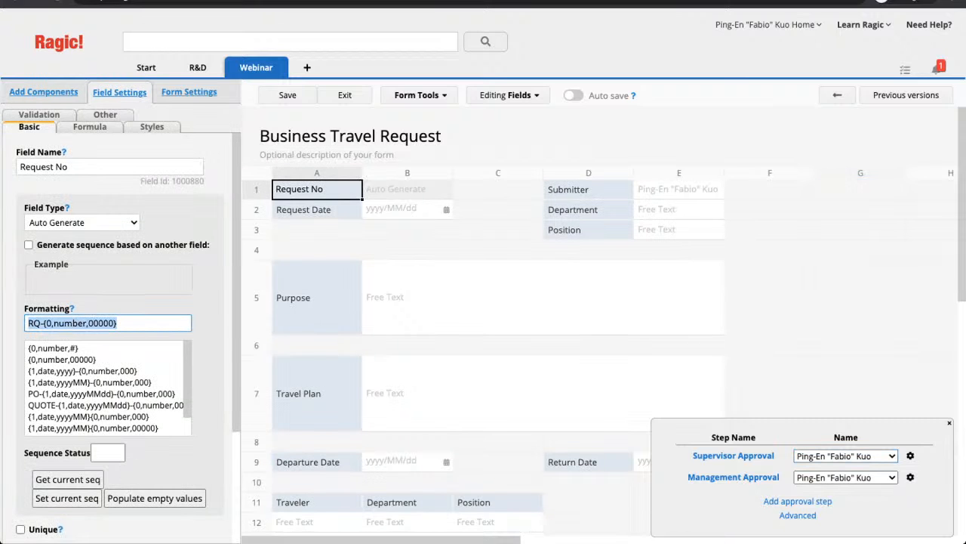
{"action": "left_click", "coordinate": [54, 323]}
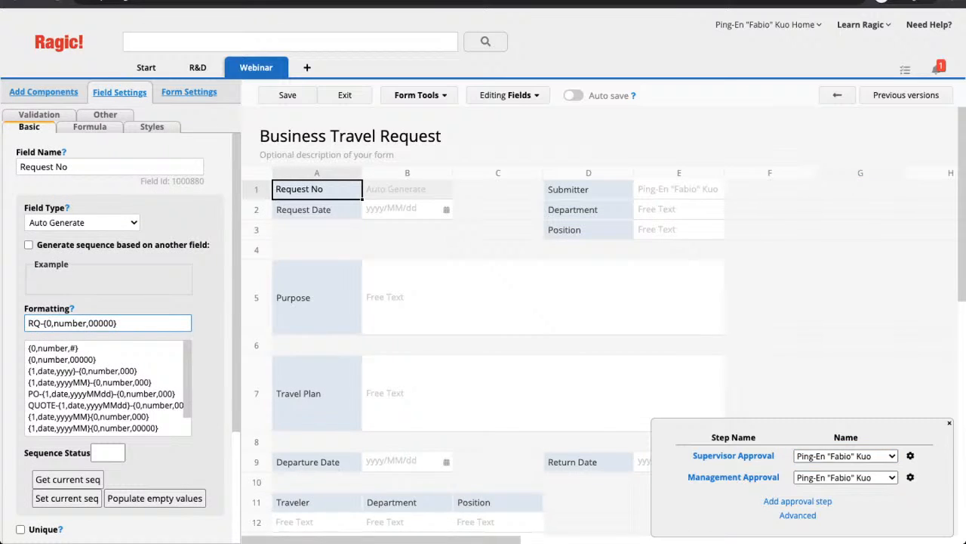
- Show the Supervisor Approval step's Delete, Set rules and Add approvers options
{"action": "scroll", "coordinate": [105, 387], "scroll_direction": "down", "scroll_amount": 1}
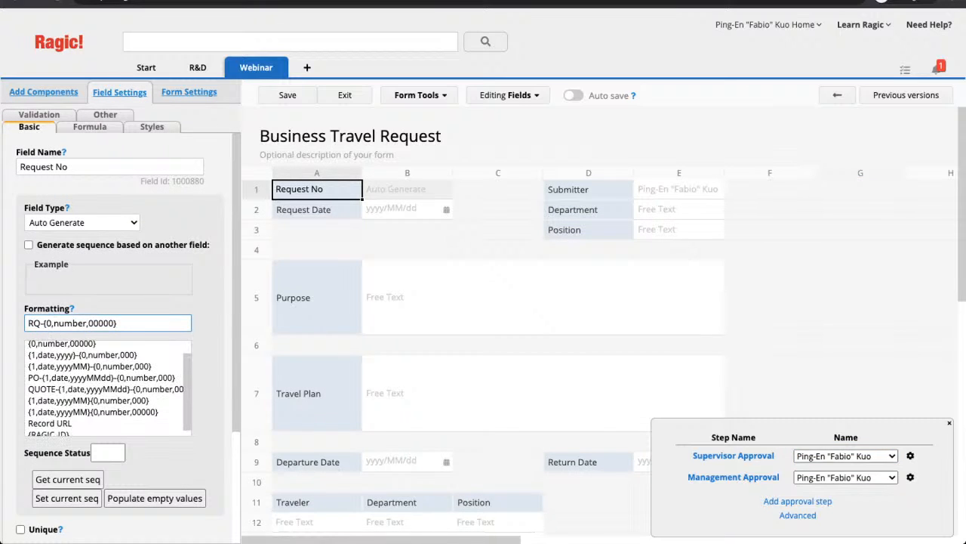
{"action": "scroll", "coordinate": [105, 388], "scroll_direction": "down", "scroll_amount": 1}
{"action": "scroll", "coordinate": [105, 387], "scroll_direction": "up", "scroll_amount": 1}
{"action": "scroll", "coordinate": [106, 387], "scroll_direction": "down", "scroll_amount": 1}
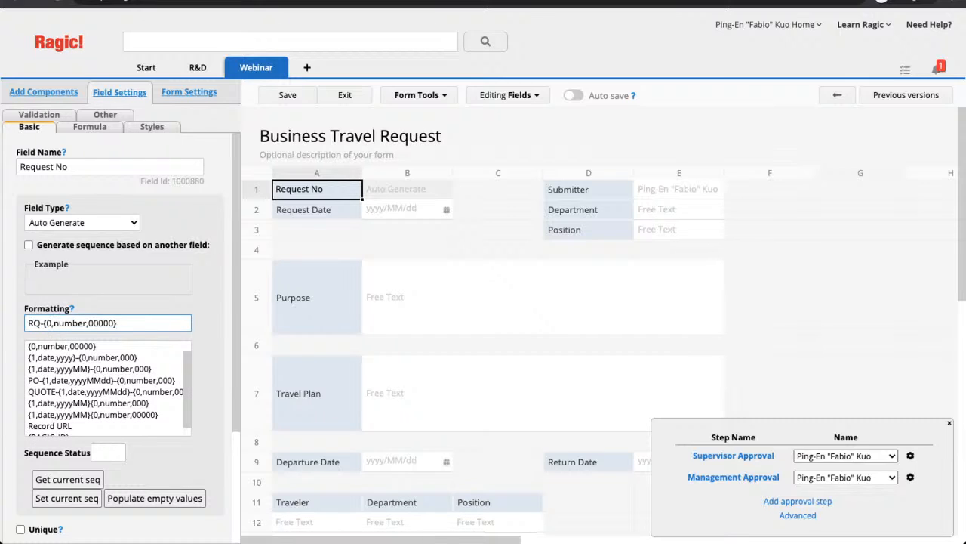
{"action": "scroll", "coordinate": [106, 387], "scroll_direction": "up", "scroll_amount": 1}
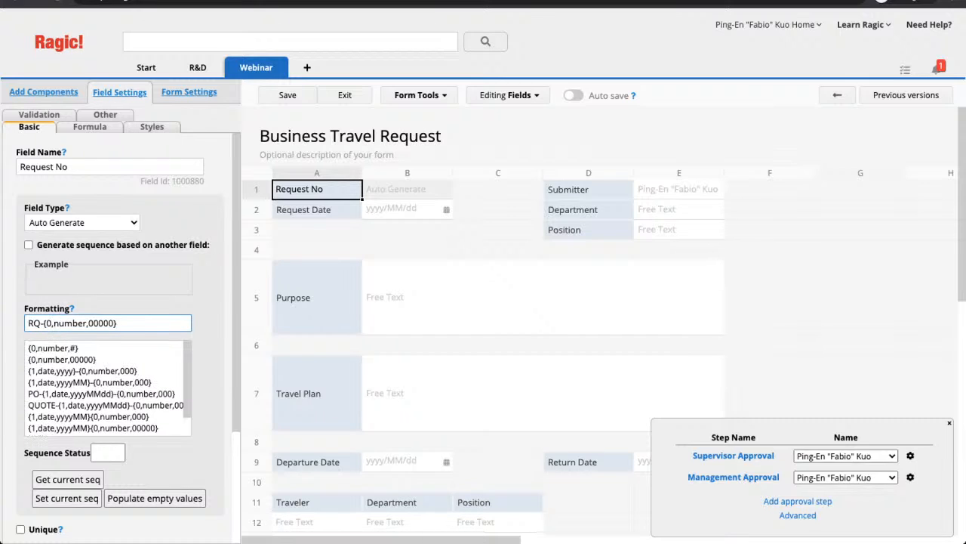
{"action": "scroll", "coordinate": [106, 387], "scroll_direction": "down", "scroll_amount": 1}
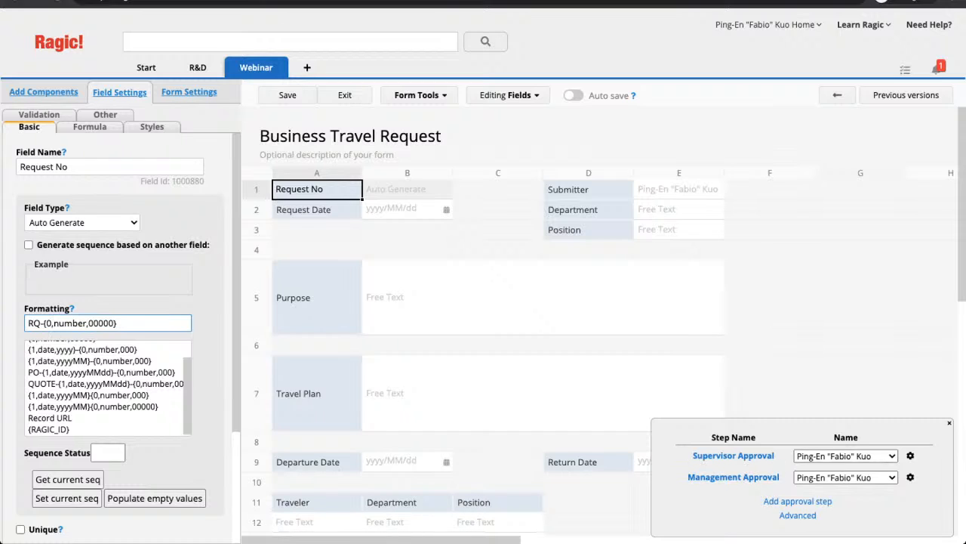
{"action": "left_click", "coordinate": [911, 455]}
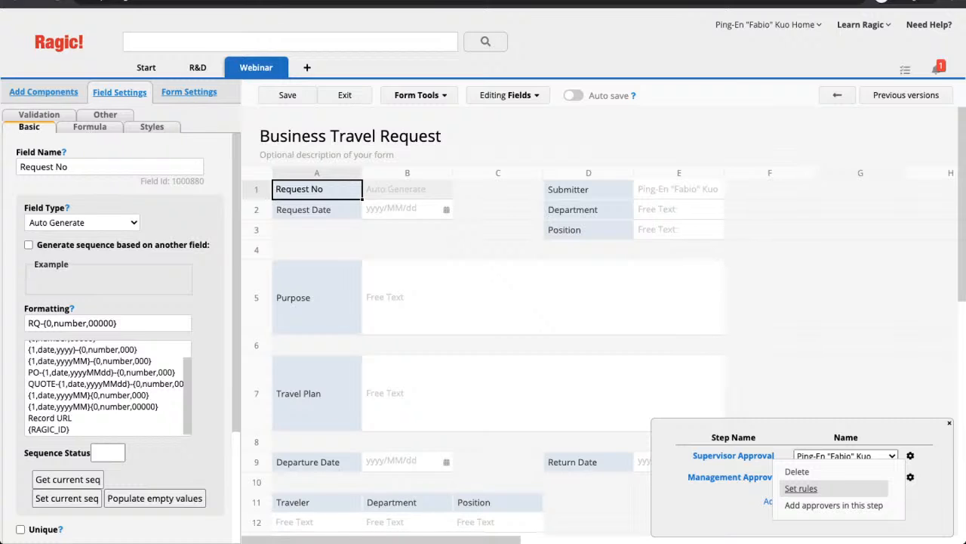
{"action": "left_click", "coordinate": [801, 488]}
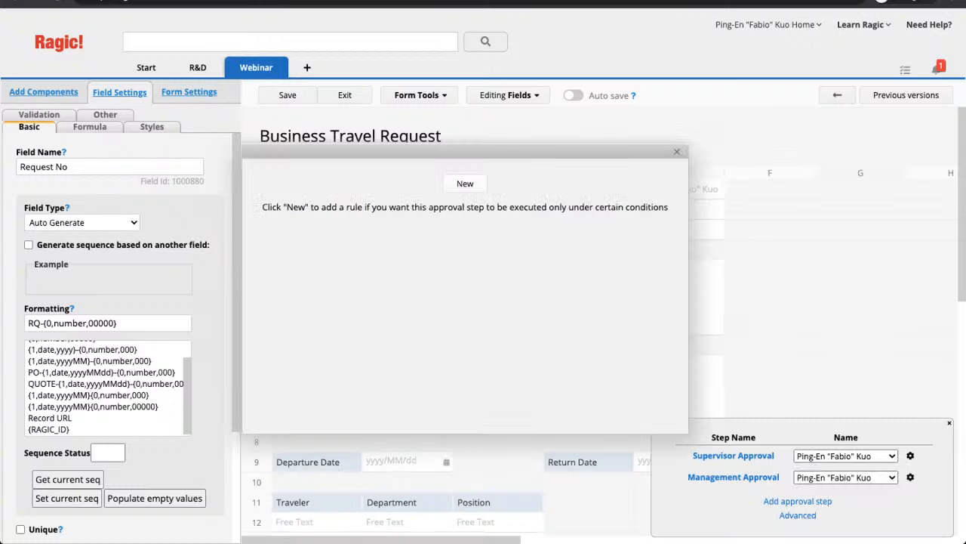
{"action": "left_click", "coordinate": [465, 184]}
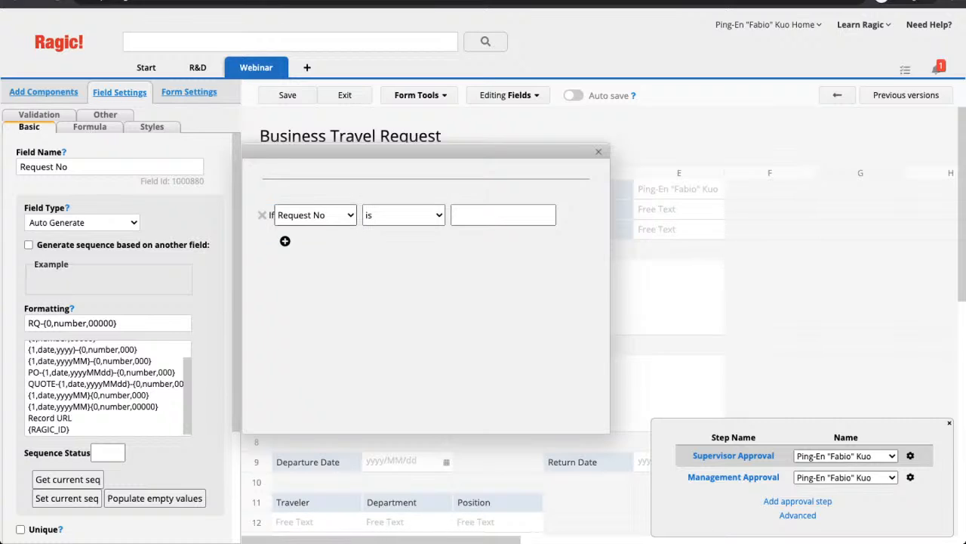
{"action": "left_click", "coordinate": [316, 215]}
{"action": "left_click", "coordinate": [302, 231]}
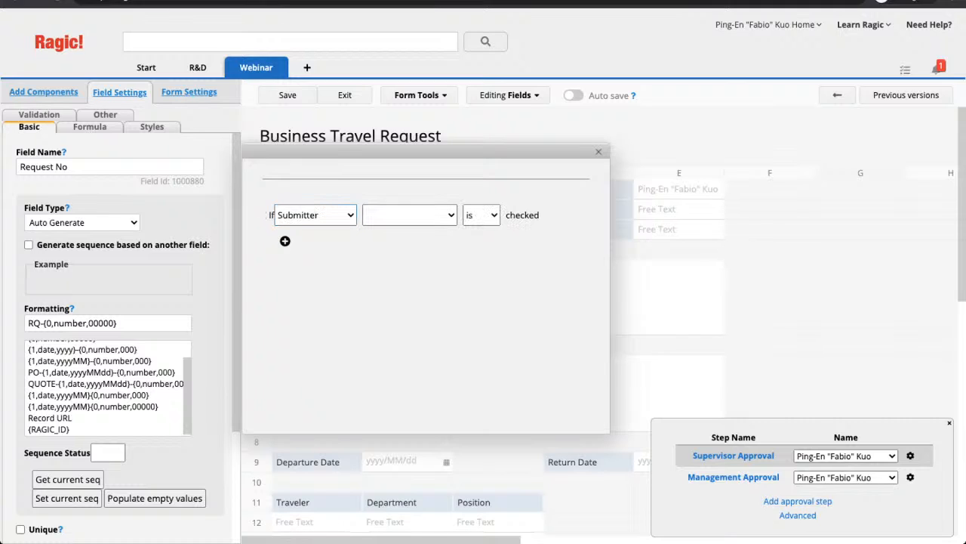
{"action": "left_click", "coordinate": [410, 215]}
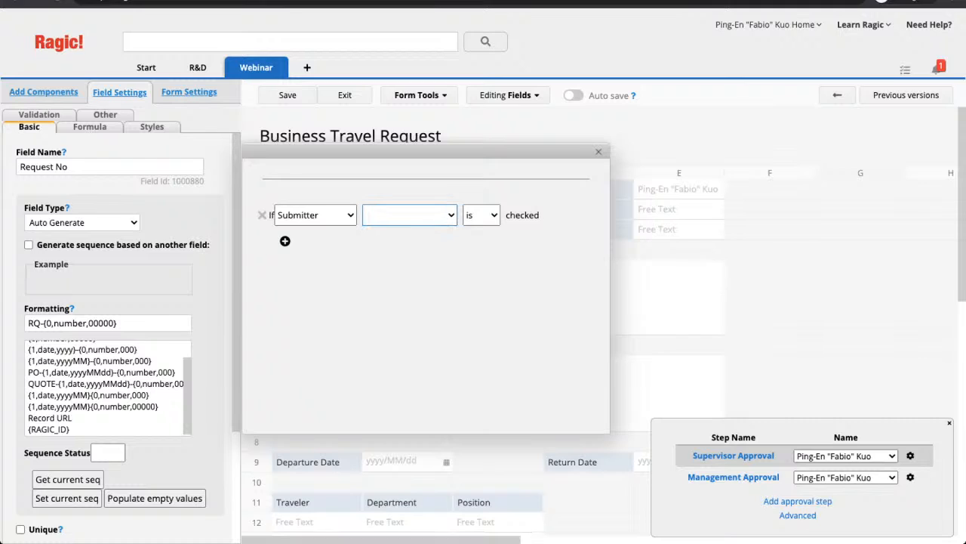
{"action": "left_click", "coordinate": [410, 231]}
{"action": "key", "text": "Escape"}
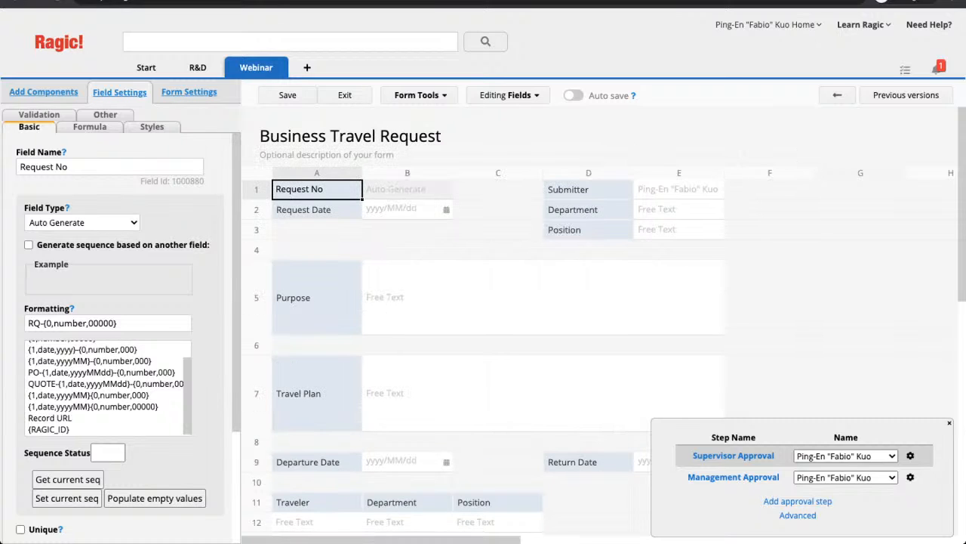
- Add an Anyone approver to the Supervisor Approval step and save the Business Travel Request design
{"action": "left_click", "coordinate": [910, 455]}
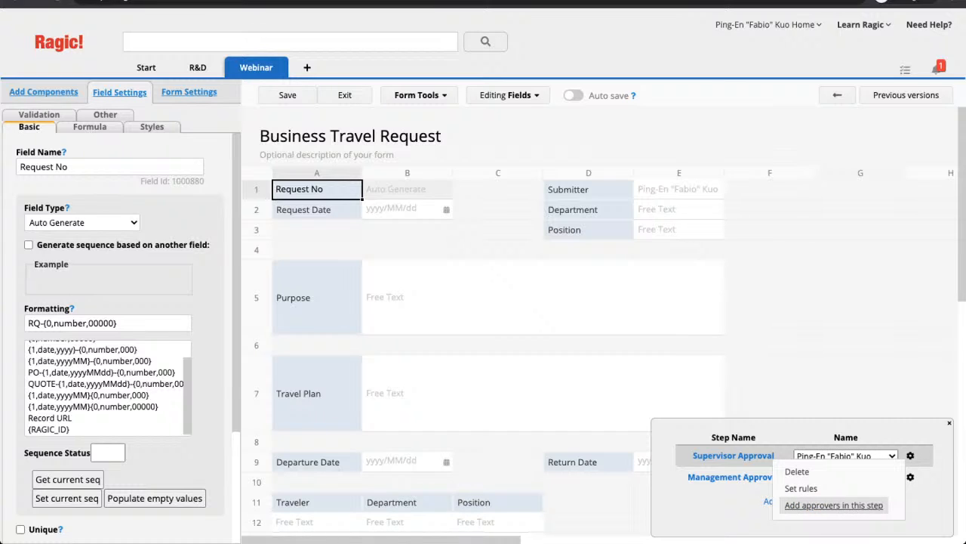
{"action": "left_click", "coordinate": [833, 505]}
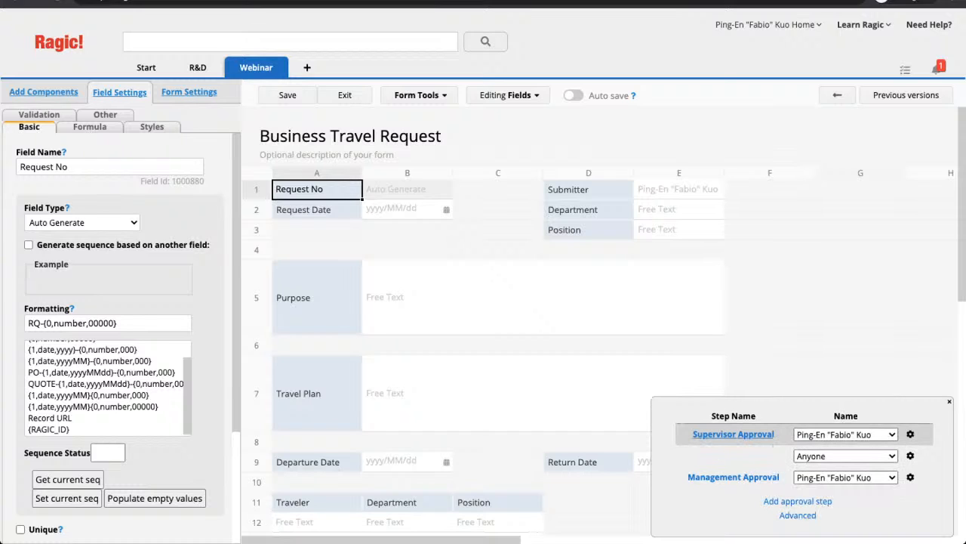
{"action": "left_click", "coordinate": [910, 456]}
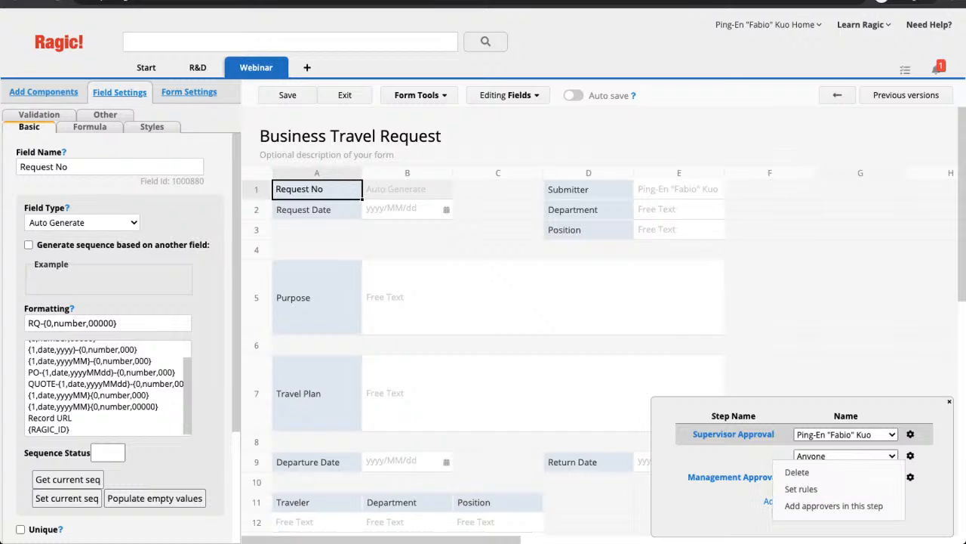
{"action": "left_click", "coordinate": [834, 505]}
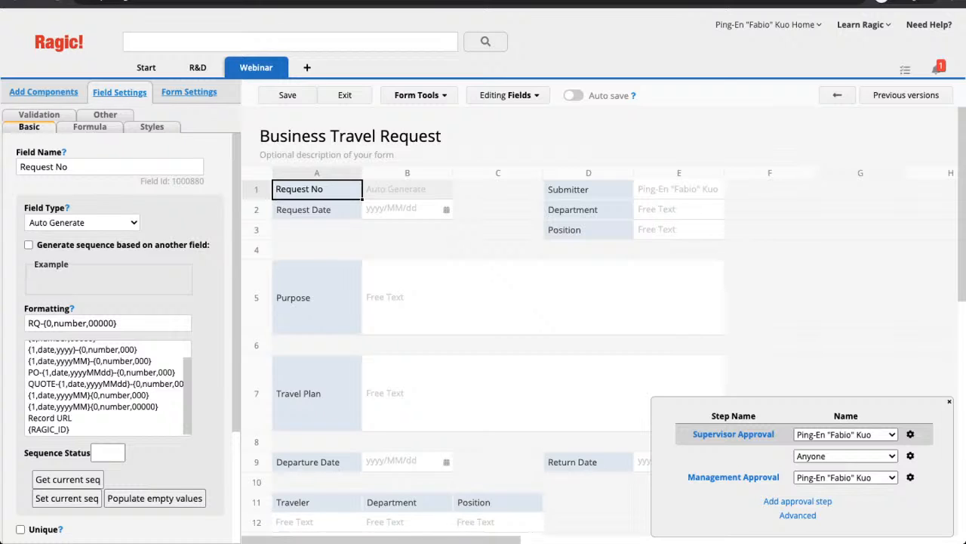
{"action": "key", "text": "ctrl+s"}
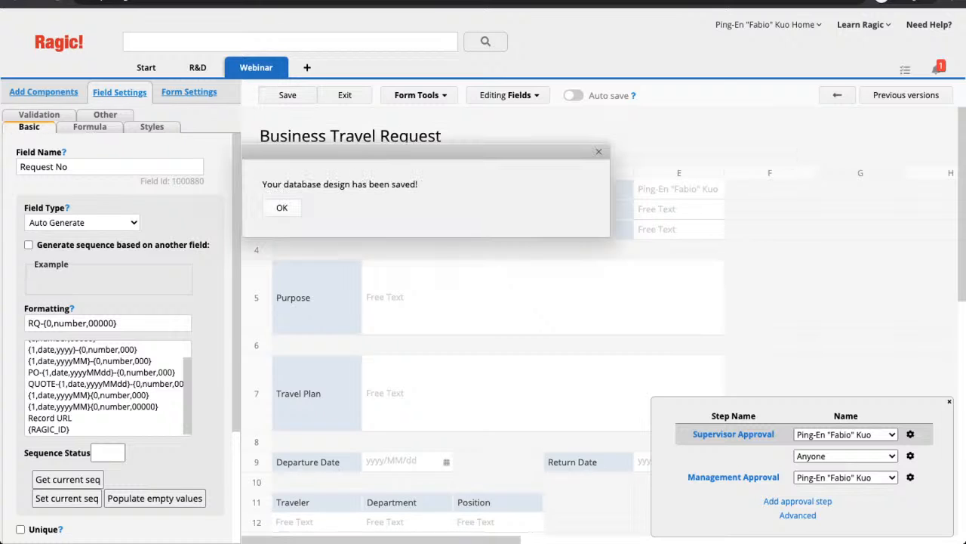
{"action": "key", "text": "Return"}
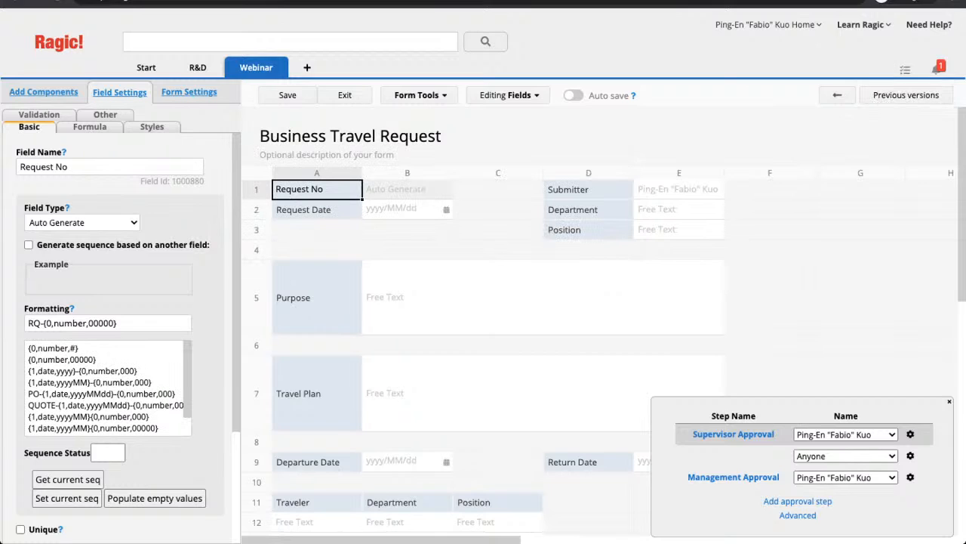
- Cancel the approval threshold setting without a value, then delete the extra Anyone approver
{"action": "left_click", "coordinate": [910, 434]}
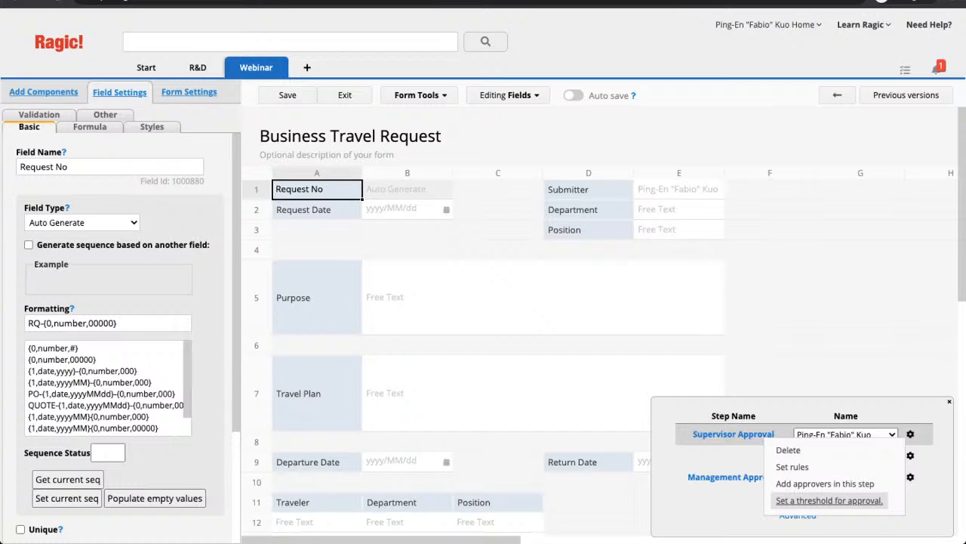
{"action": "left_click", "coordinate": [828, 499]}
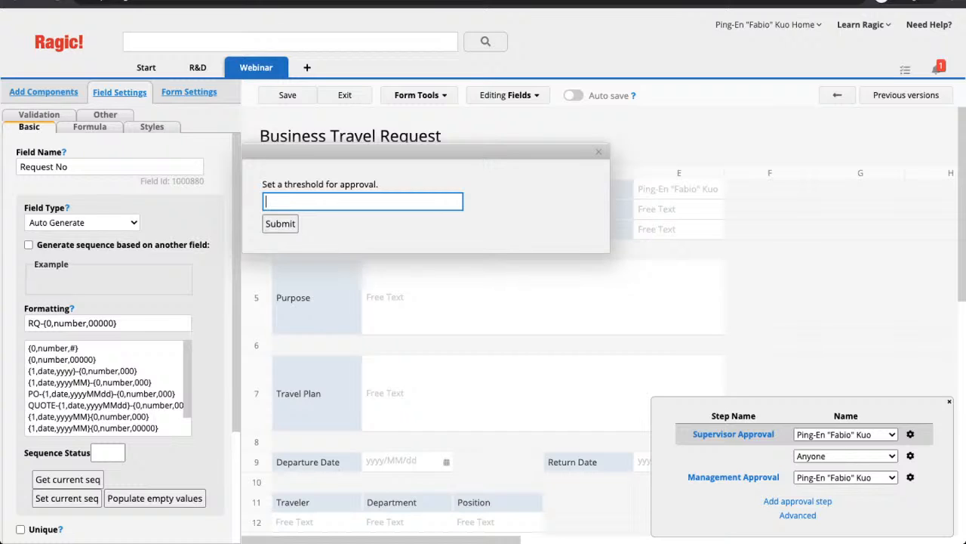
{"action": "key", "text": "Escape"}
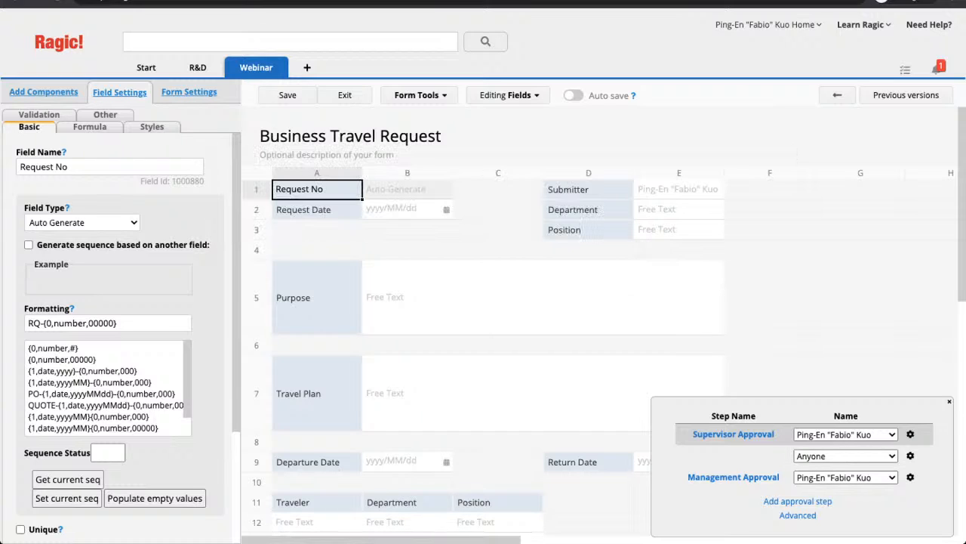
{"action": "left_click", "coordinate": [910, 455]}
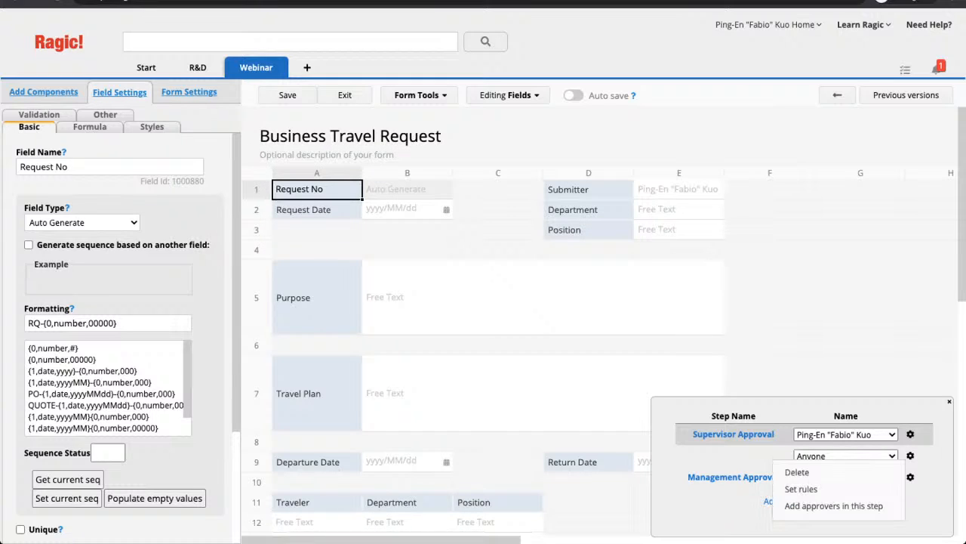
{"action": "left_click", "coordinate": [800, 472]}
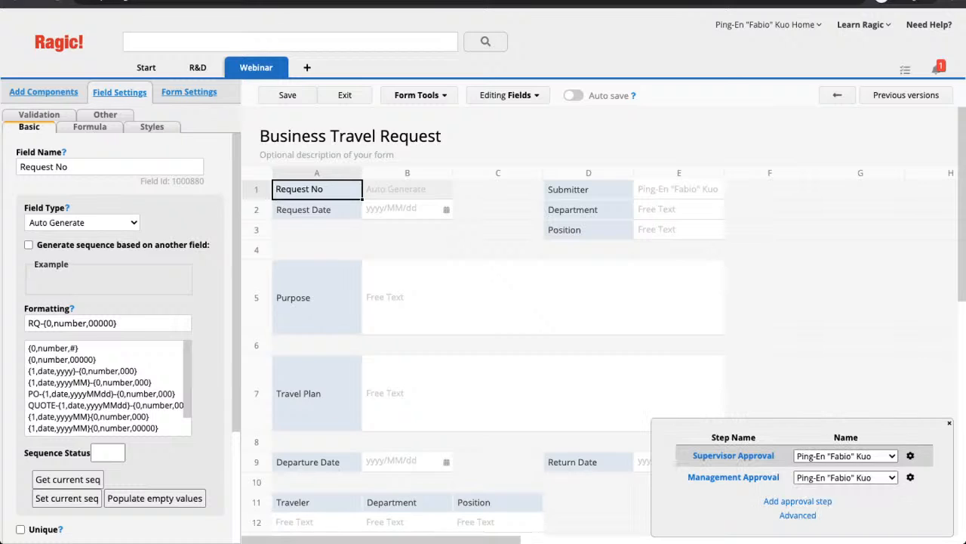
- Add and then delete an empty third approval step, and reveal the Advanced approval options
{"action": "left_click", "coordinate": [798, 501]}
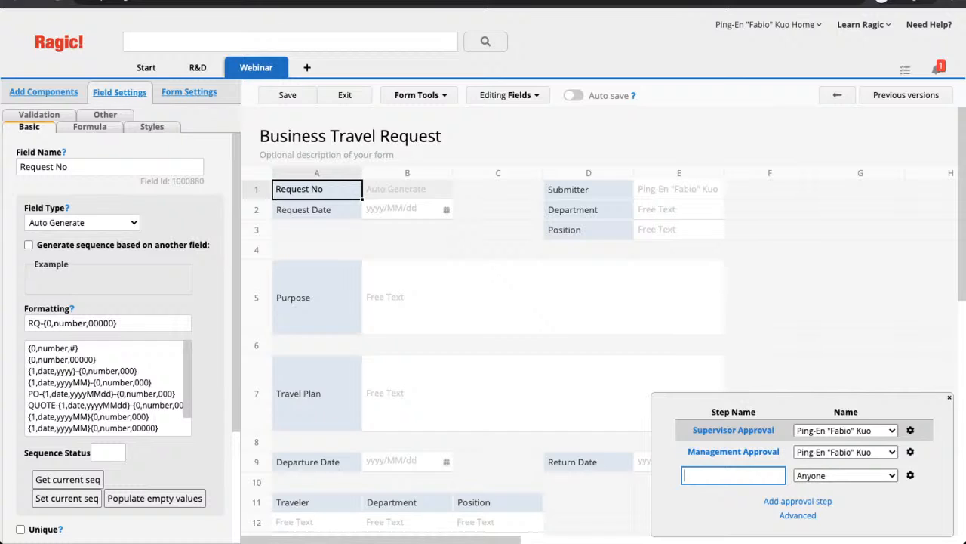
{"action": "left_click", "coordinate": [910, 475]}
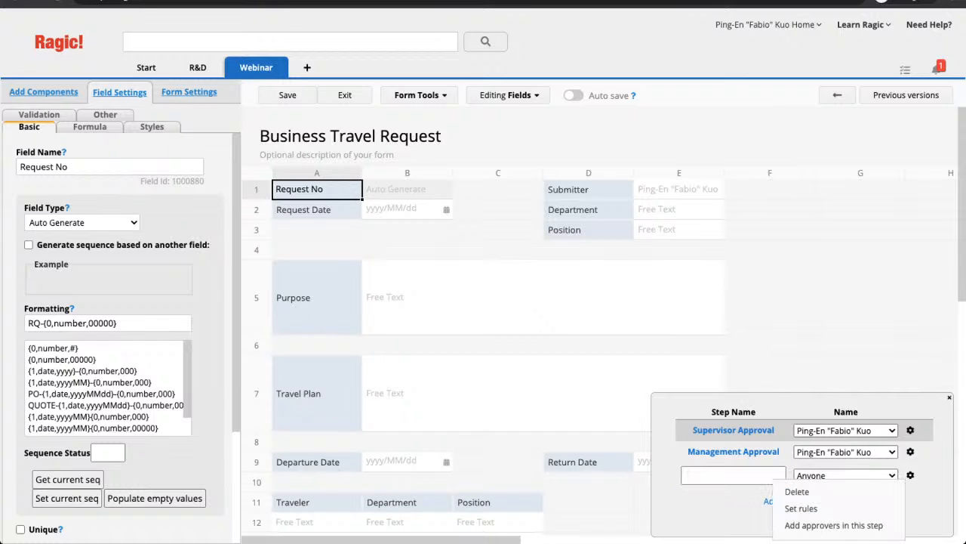
{"action": "left_click", "coordinate": [789, 490]}
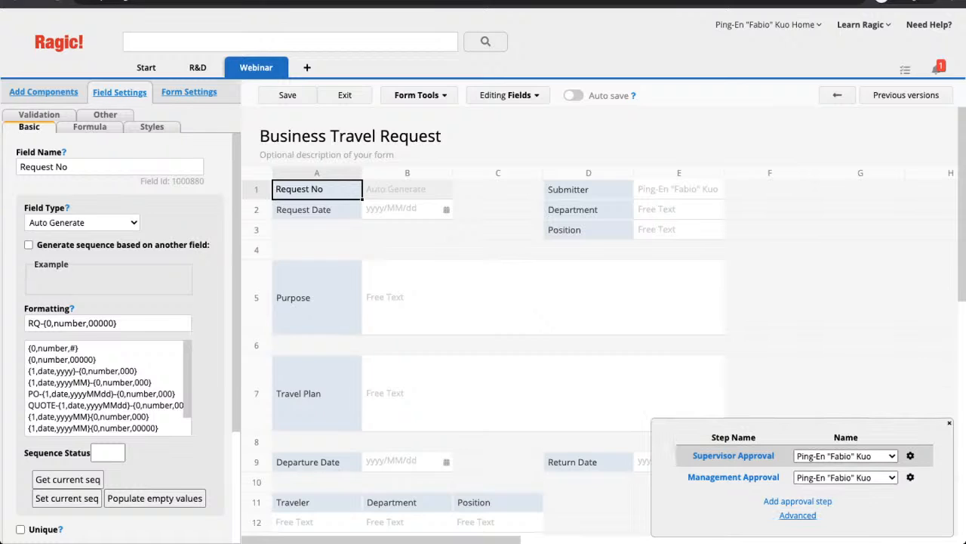
{"action": "left_click", "coordinate": [798, 516]}
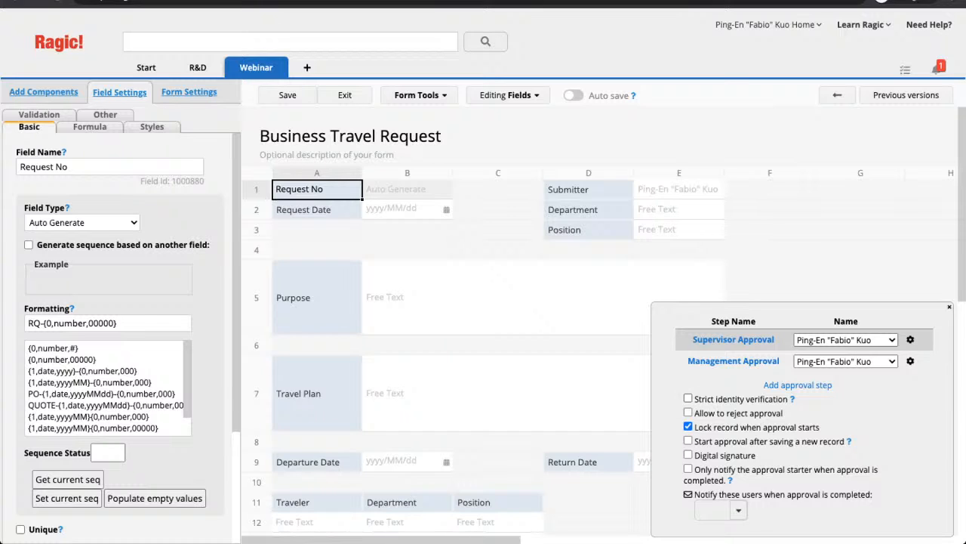
- Save the form design and leave design mode to view the record
{"action": "mouse_move", "coordinate": [791, 398]}
{"action": "left_click", "coordinate": [288, 95]}
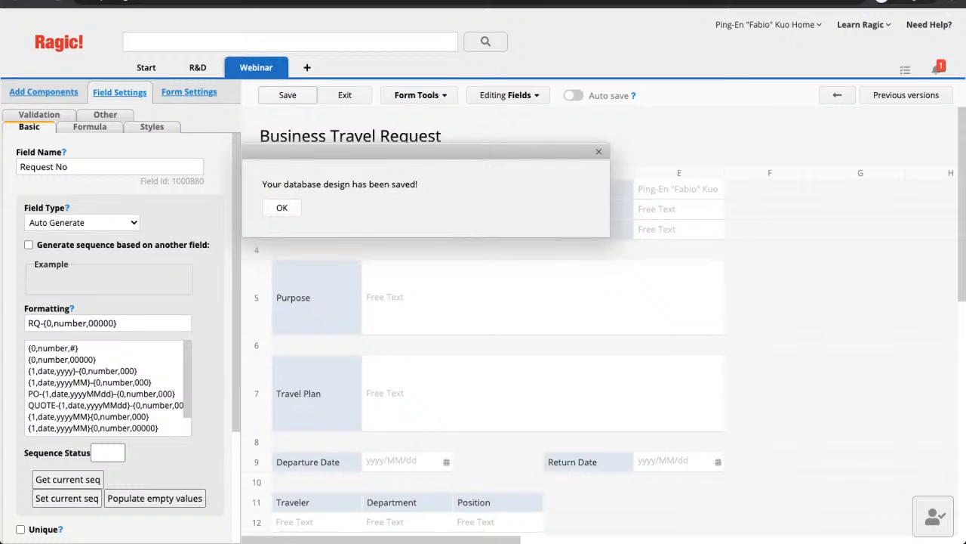
{"action": "left_click", "coordinate": [282, 207]}
{"action": "left_click", "coordinate": [344, 95]}
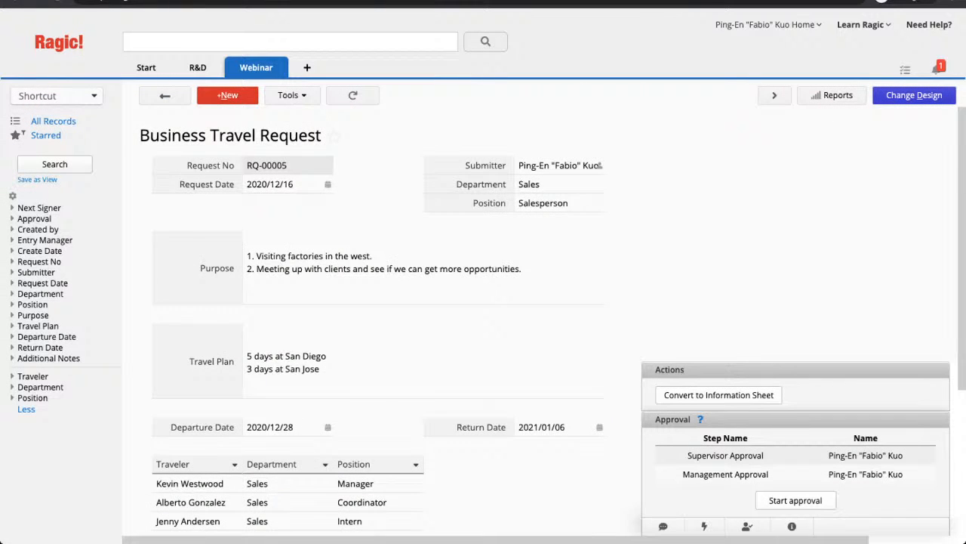
- Review record RQ-00005 and open the change options for the first approval step
{"action": "scroll", "coordinate": [483, 302], "scroll_direction": "down", "scroll_amount": 3}
{"action": "scroll", "coordinate": [483, 302], "scroll_direction": "up", "scroll_amount": 5}
{"action": "scroll", "coordinate": [483, 317], "scroll_direction": "down", "scroll_amount": 3}
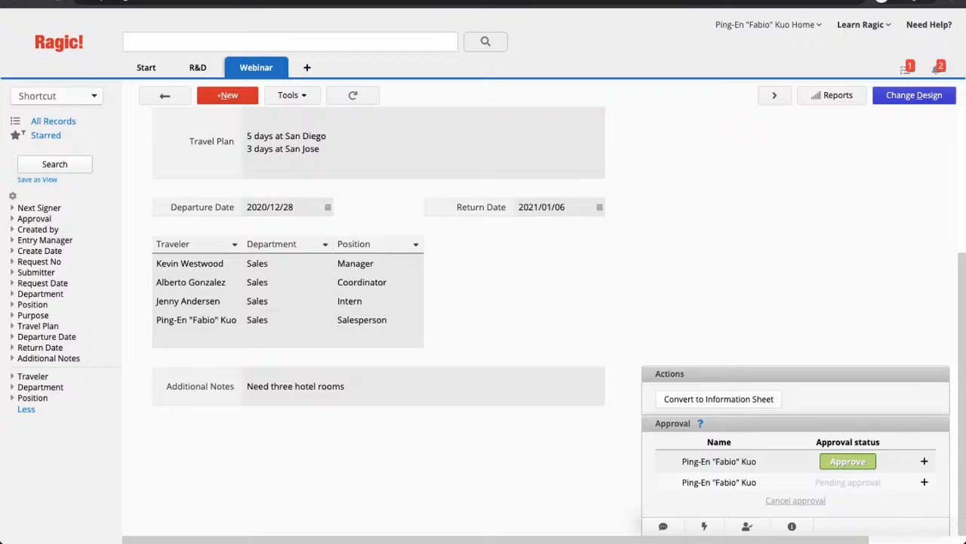
{"action": "left_click", "coordinate": [924, 460]}
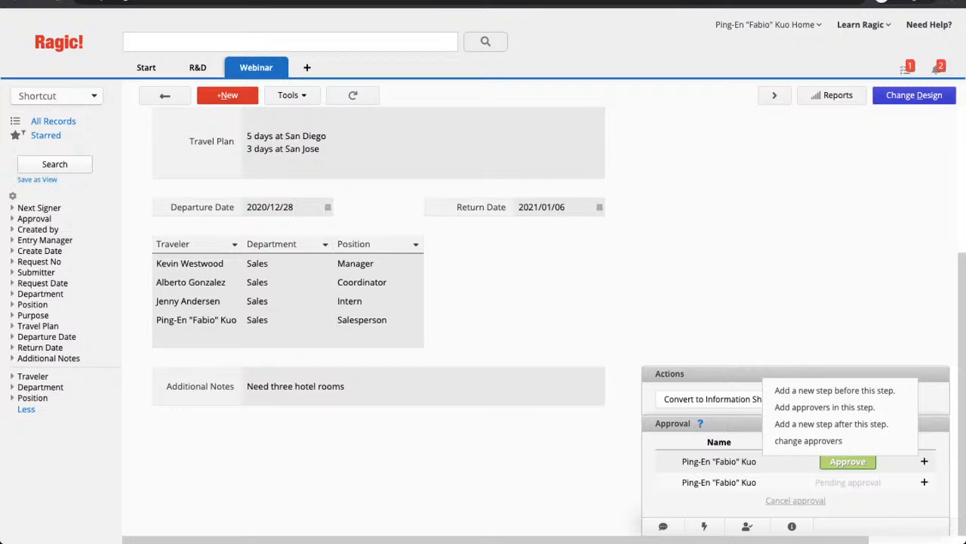
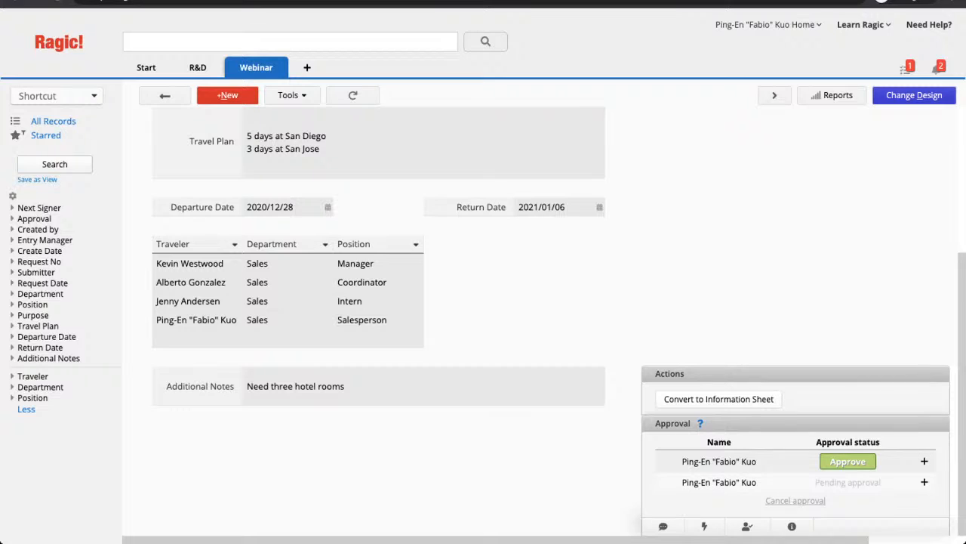
- Approve the travel request without a reason, then open the form design
{"action": "left_click", "coordinate": [848, 461]}
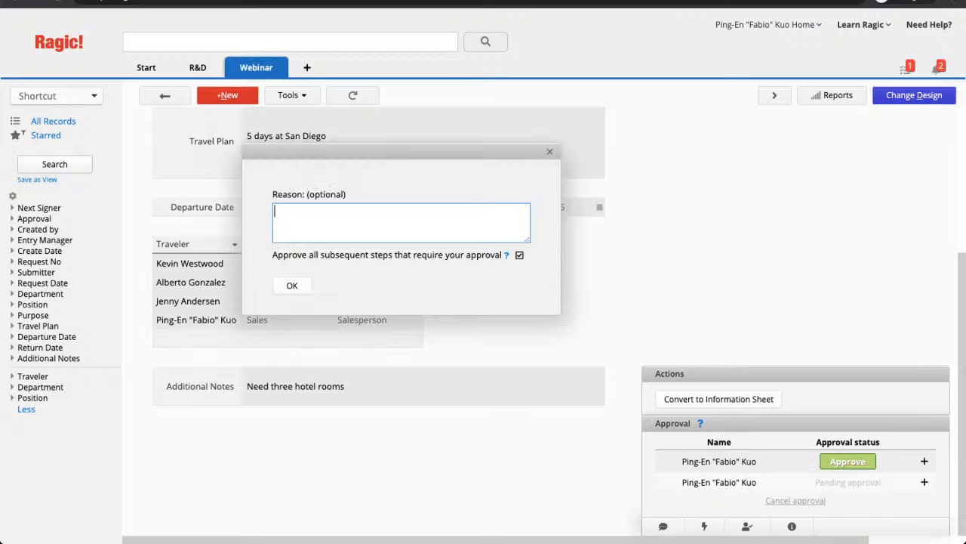
{"action": "key", "text": "Return"}
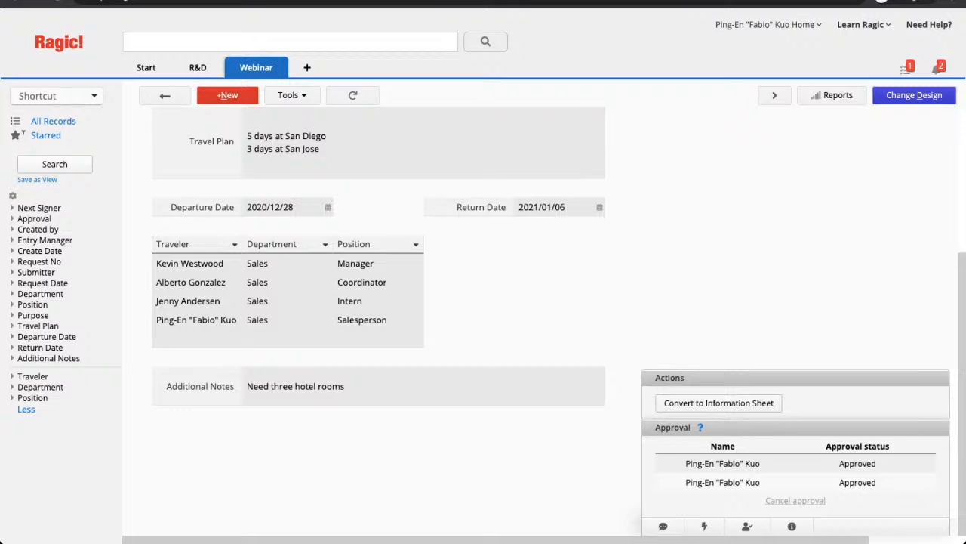
{"action": "left_click", "coordinate": [913, 95]}
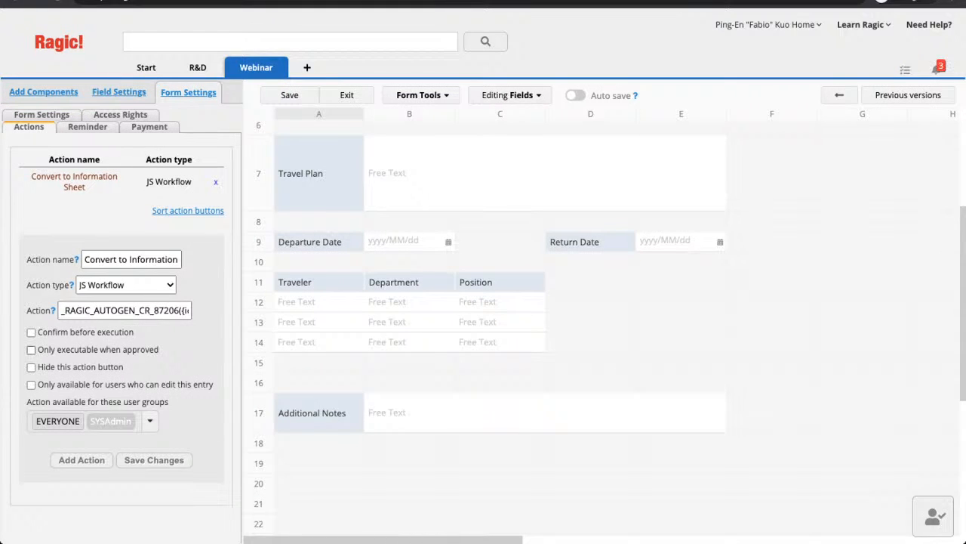
- Make Convert to Information Sheet executable only when approved, and save the design
{"action": "left_click", "coordinate": [31, 349]}
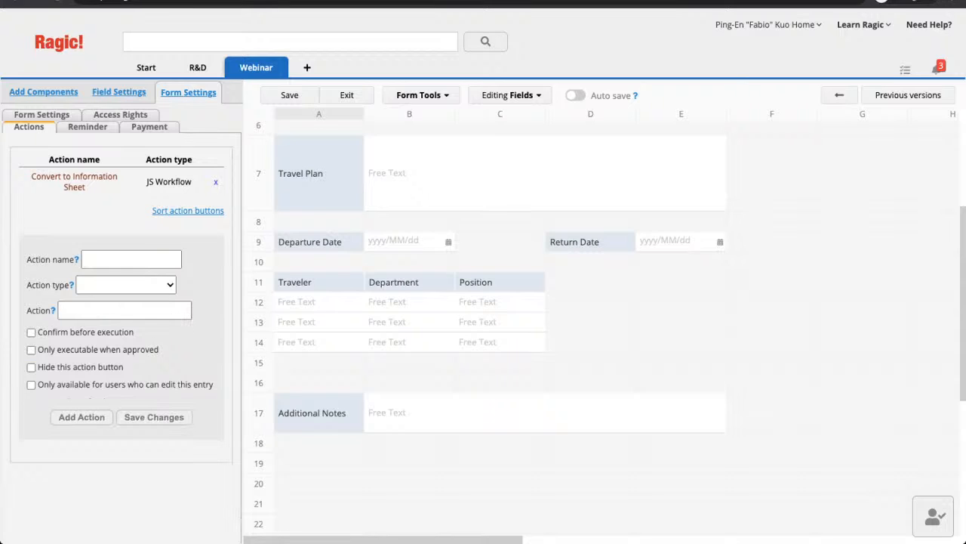
{"action": "left_click", "coordinate": [289, 95]}
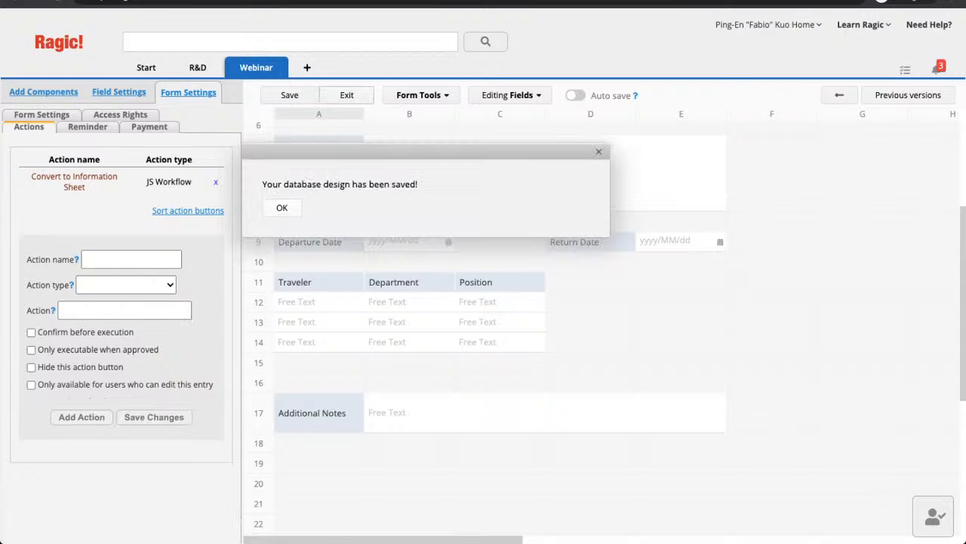
{"action": "key", "text": "Return"}
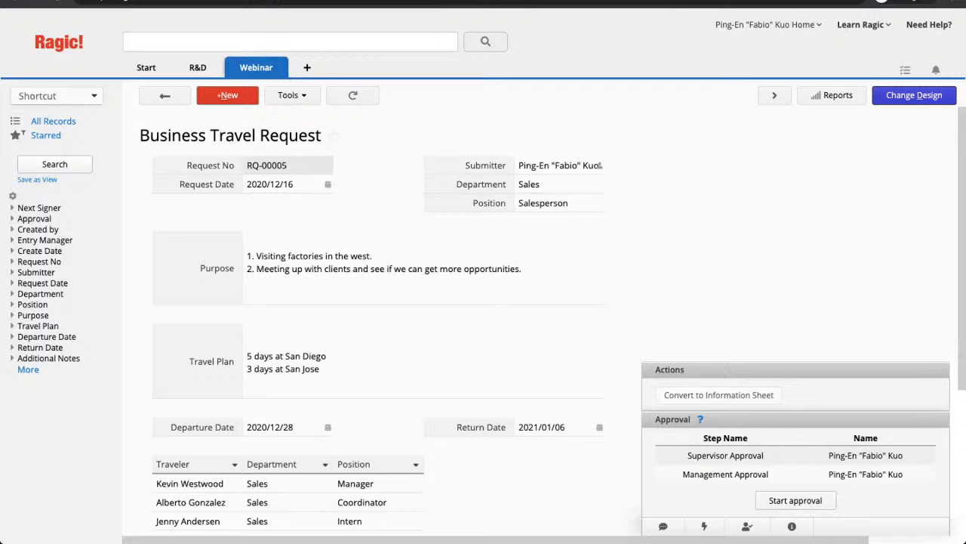
- Start the approval process and approve request RQ-00005
{"action": "left_click", "coordinate": [795, 500]}
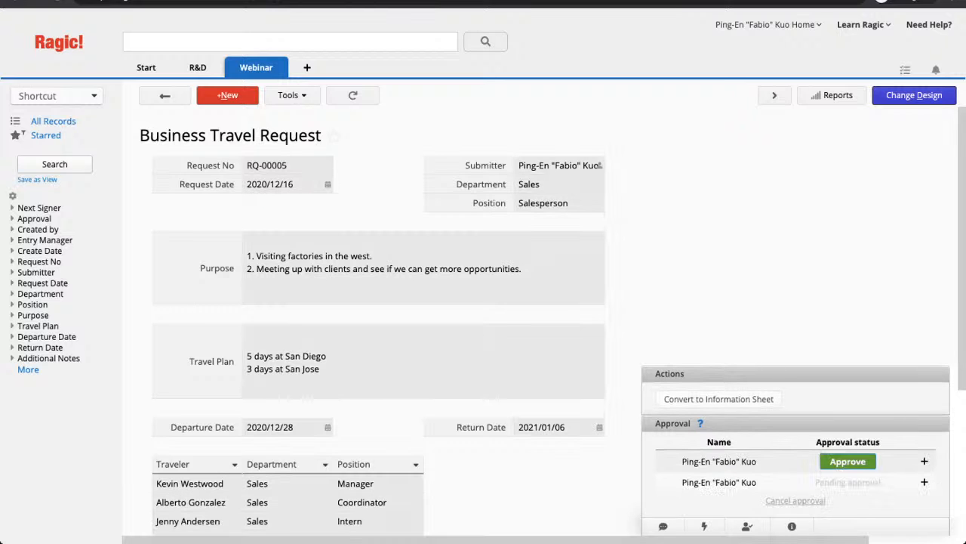
{"action": "left_click", "coordinate": [847, 461]}
{"action": "key", "text": "Escape"}
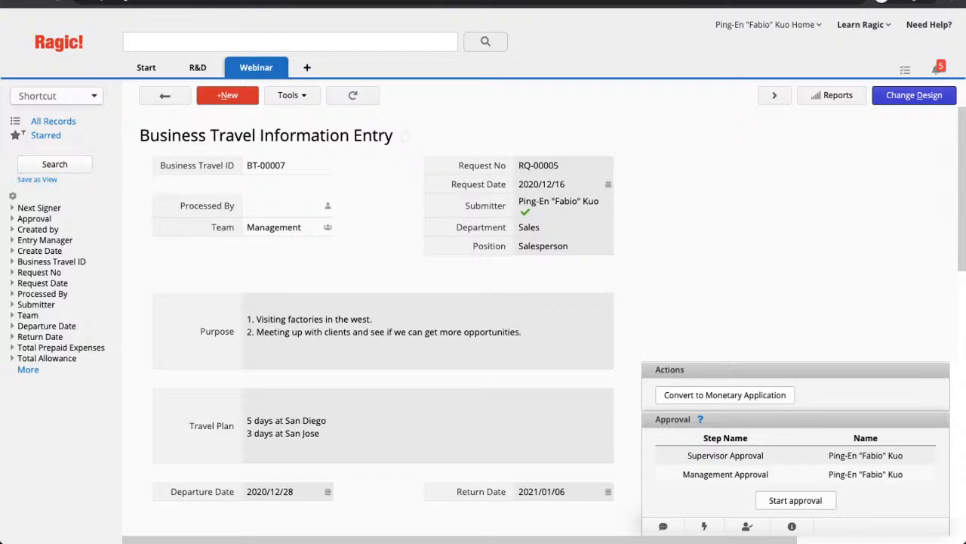
- Review the converted Business Travel Information Entry record and its carried-over details
{"action": "left_click_drag", "start_coordinate": [140, 135], "coordinate": [392, 135]}
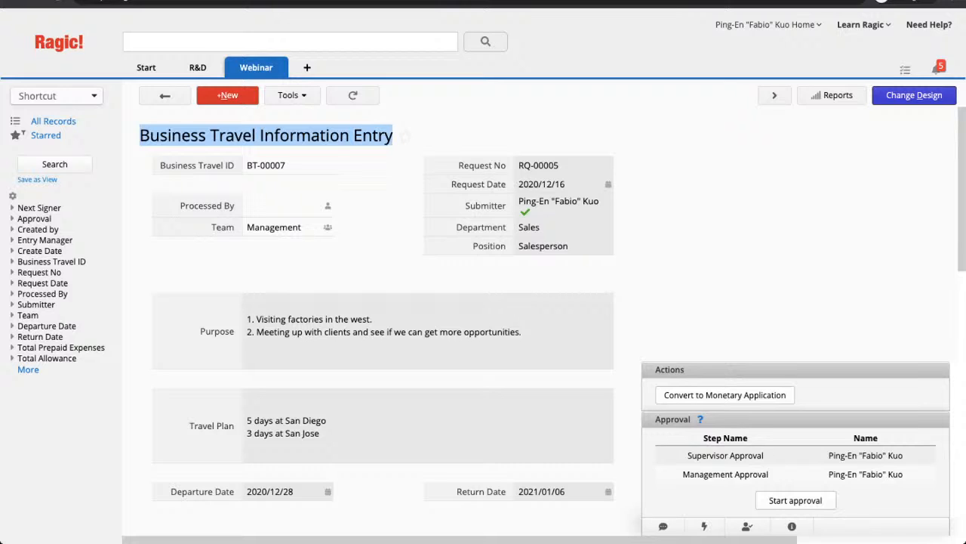
{"action": "left_click", "coordinate": [406, 143]}
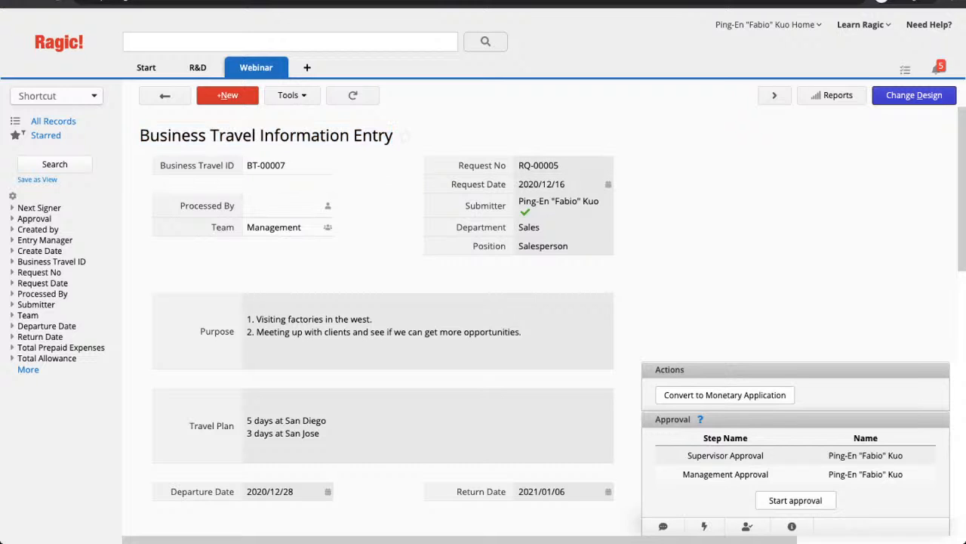
{"action": "scroll", "coordinate": [483, 320], "scroll_direction": "down", "scroll_amount": 3}
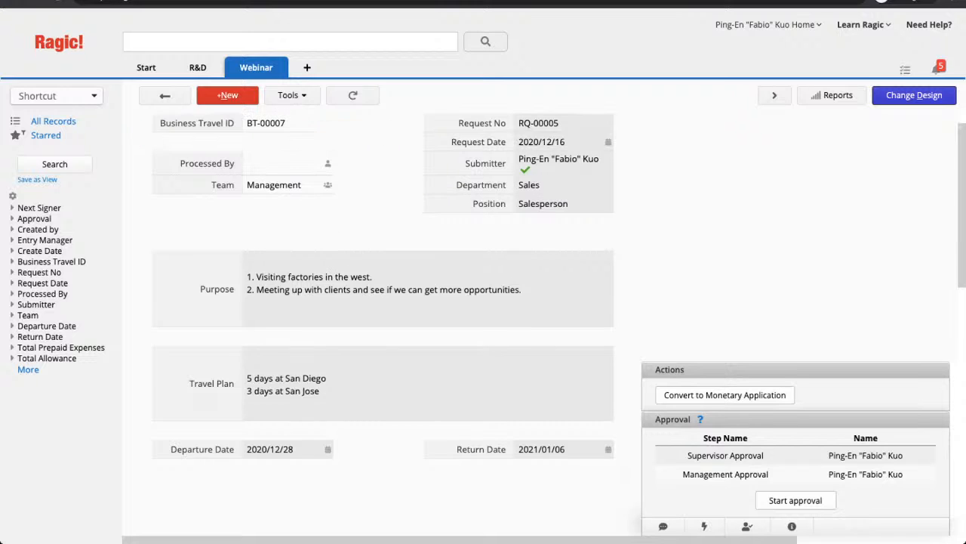
{"action": "scroll", "coordinate": [483, 320], "scroll_direction": "down", "scroll_amount": 1}
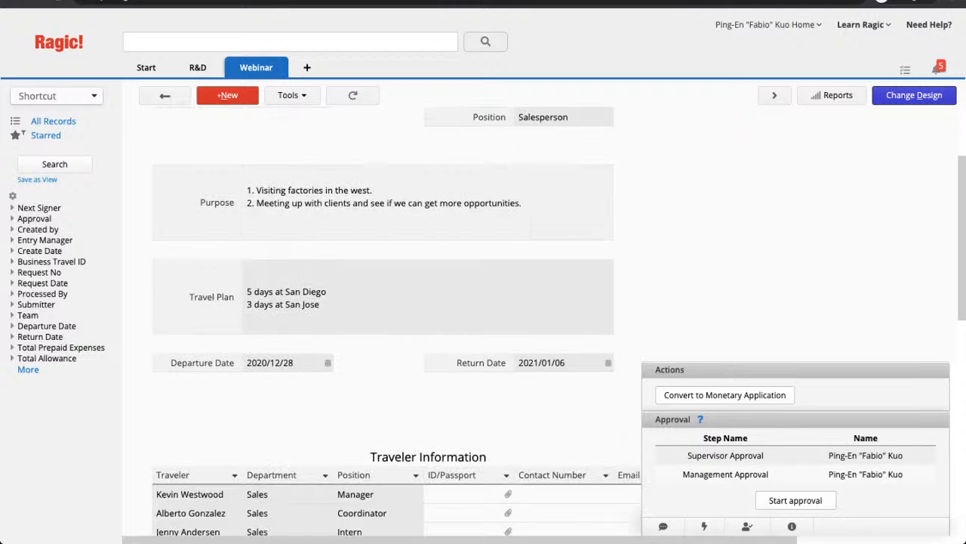
{"action": "scroll", "coordinate": [483, 324], "scroll_direction": "down", "scroll_amount": 4}
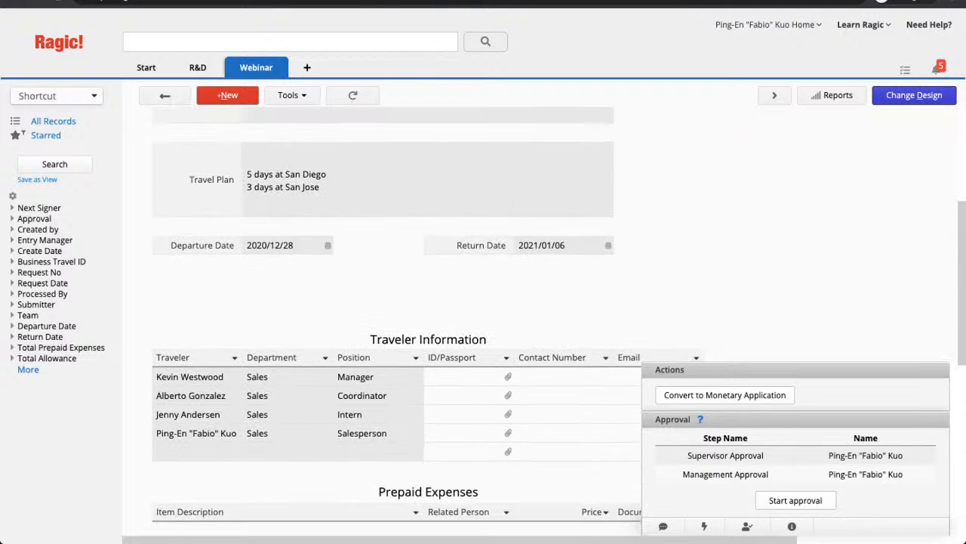
{"action": "scroll", "coordinate": [483, 324], "scroll_direction": "down", "scroll_amount": 1}
{"action": "scroll", "coordinate": [483, 325], "scroll_direction": "down", "scroll_amount": 7}
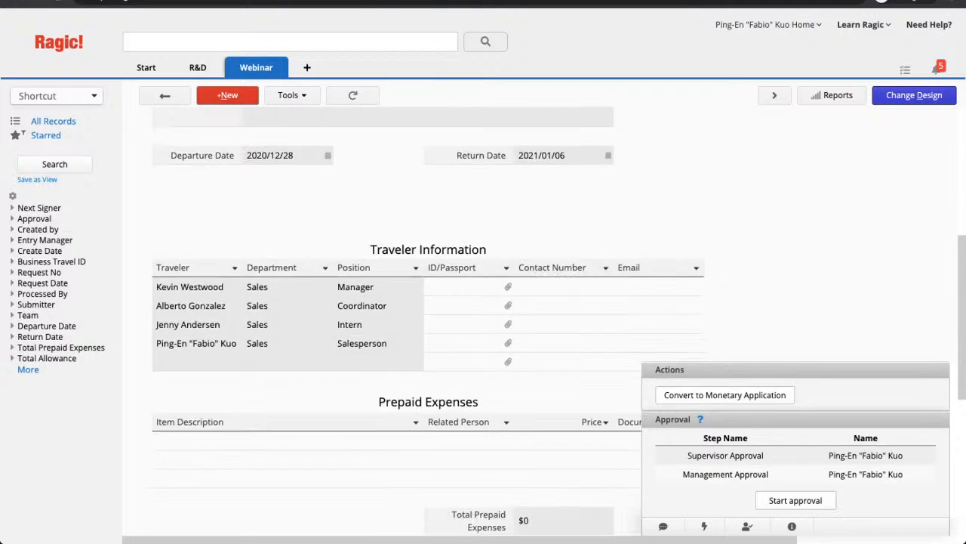
{"action": "scroll", "coordinate": [483, 325], "scroll_direction": "down", "scroll_amount": 3}
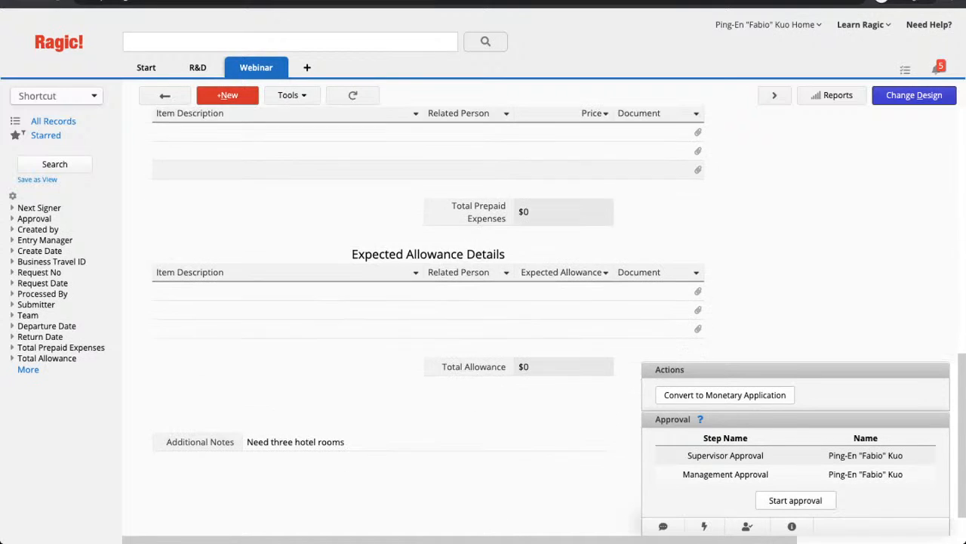
{"action": "scroll", "coordinate": [483, 325], "scroll_direction": "up", "scroll_amount": 3}
{"action": "scroll", "coordinate": [483, 325], "scroll_direction": "down", "scroll_amount": 3}
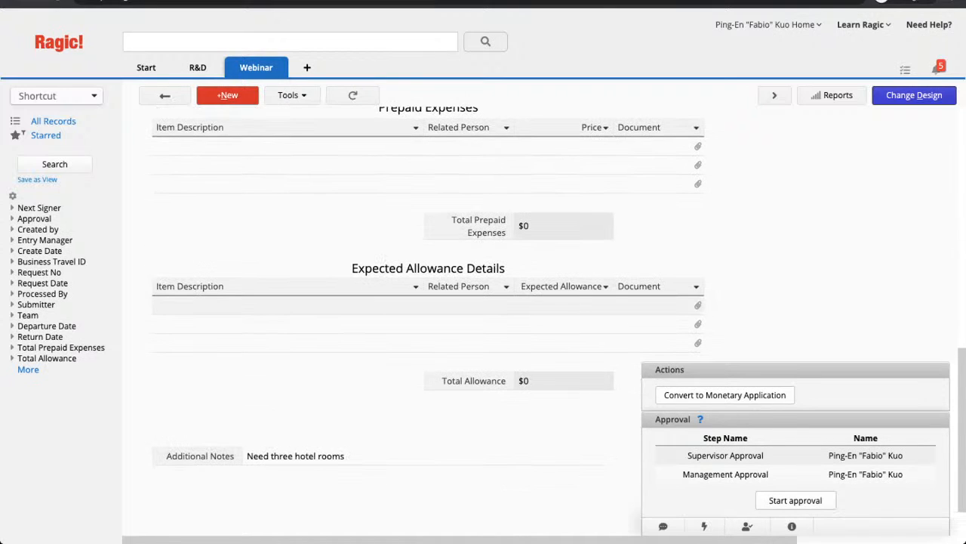
{"action": "scroll", "coordinate": [483, 325], "scroll_direction": "up", "scroll_amount": 6}
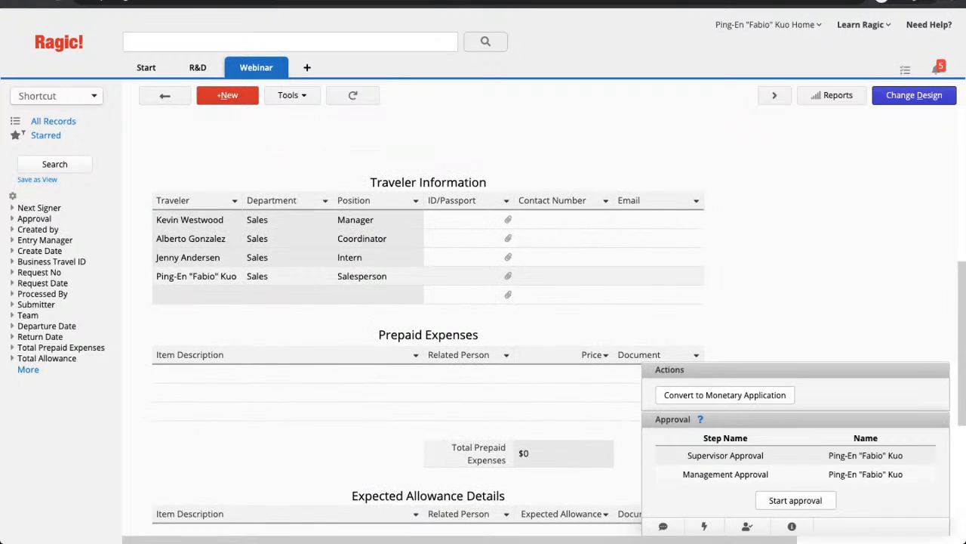
{"action": "scroll", "coordinate": [483, 325], "scroll_direction": "up", "scroll_amount": 1}
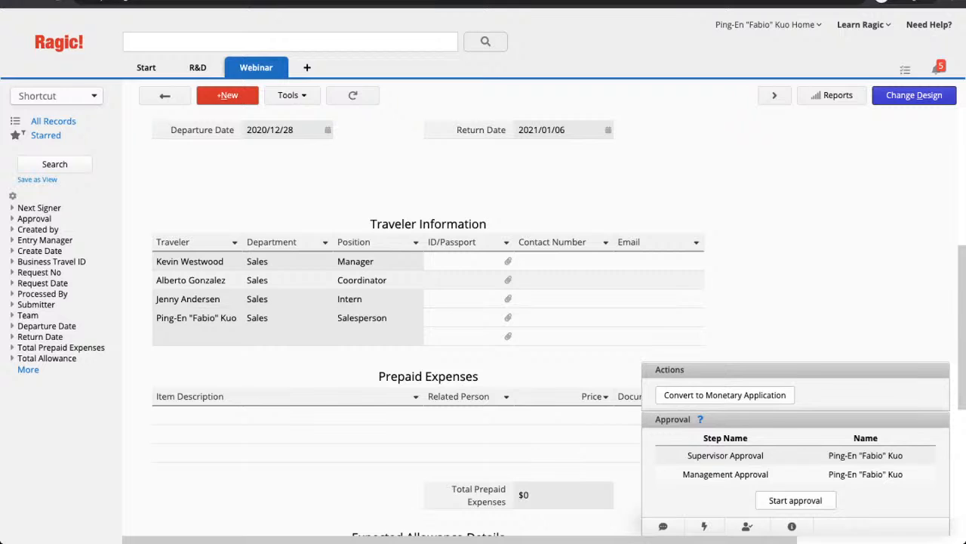
{"action": "scroll", "coordinate": [483, 324], "scroll_direction": "up", "scroll_amount": 5}
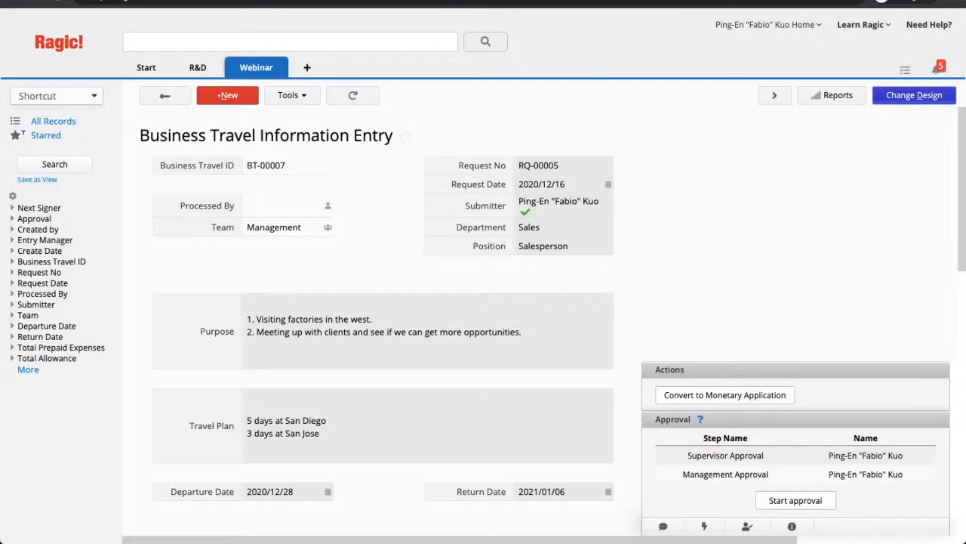
- Open the Information Entry form design and inspect the Request No field
{"action": "left_click", "coordinate": [915, 95]}
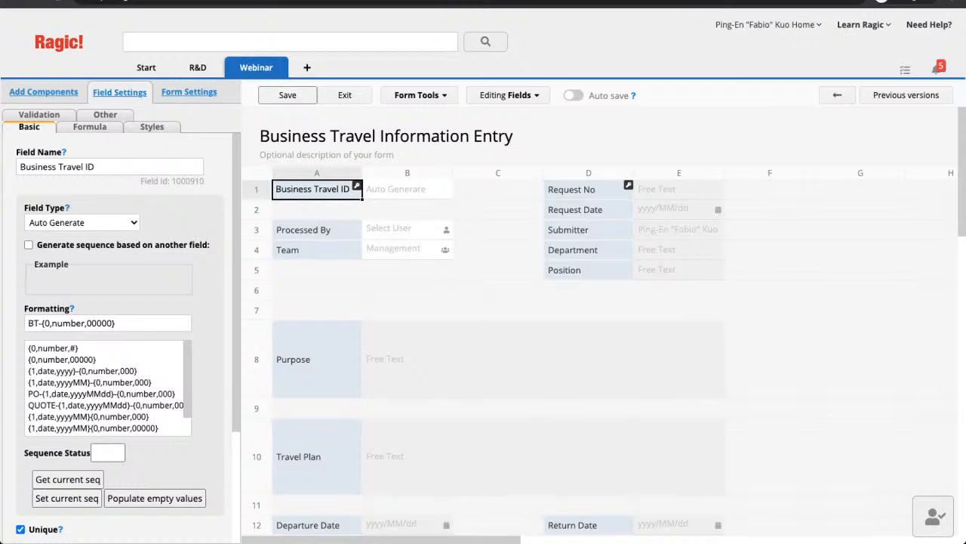
{"action": "left_click", "coordinate": [574, 189]}
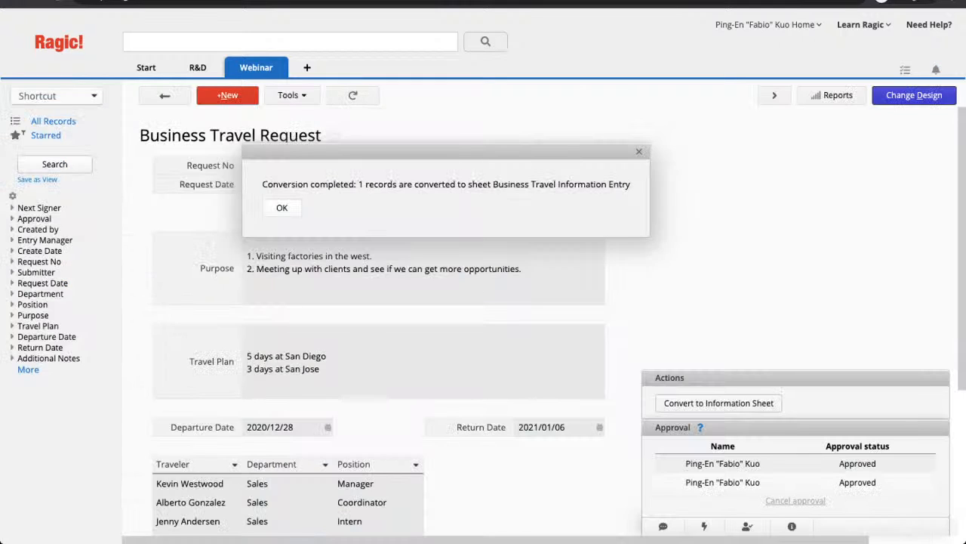
- Rerun Convert to Information Sheet and note the duplicate RQ-00005 error
{"action": "key", "text": "Return"}
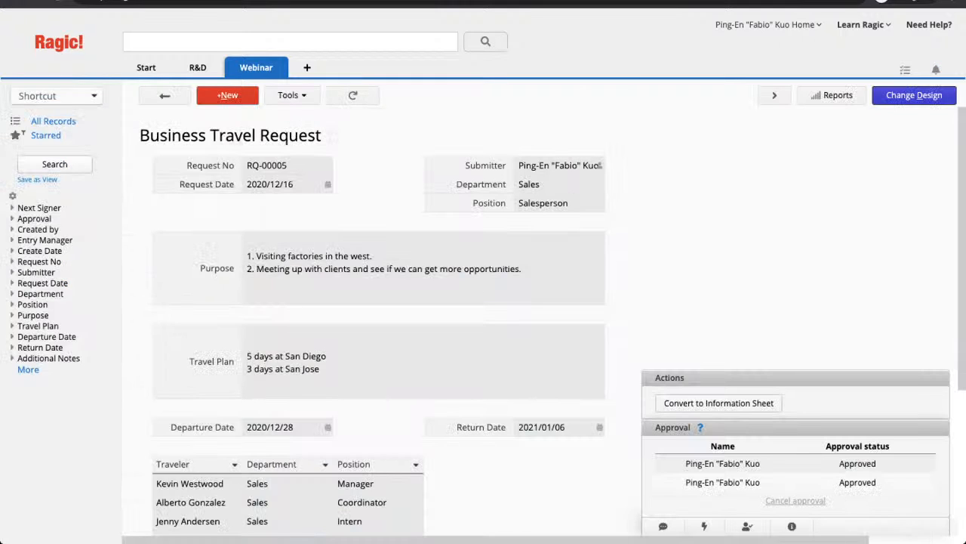
{"action": "left_click", "coordinate": [718, 403]}
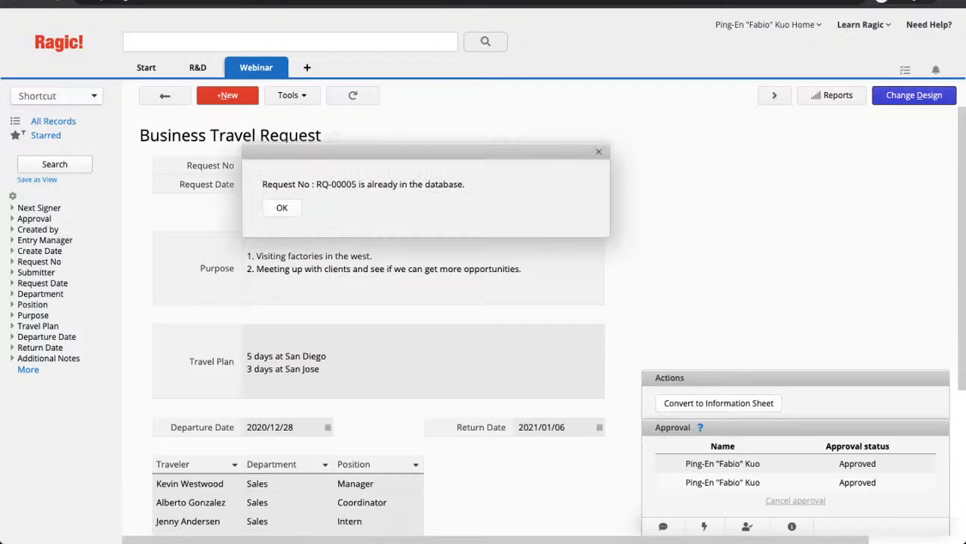
{"action": "left_click_drag", "start_coordinate": [315, 185], "coordinate": [356, 184]}
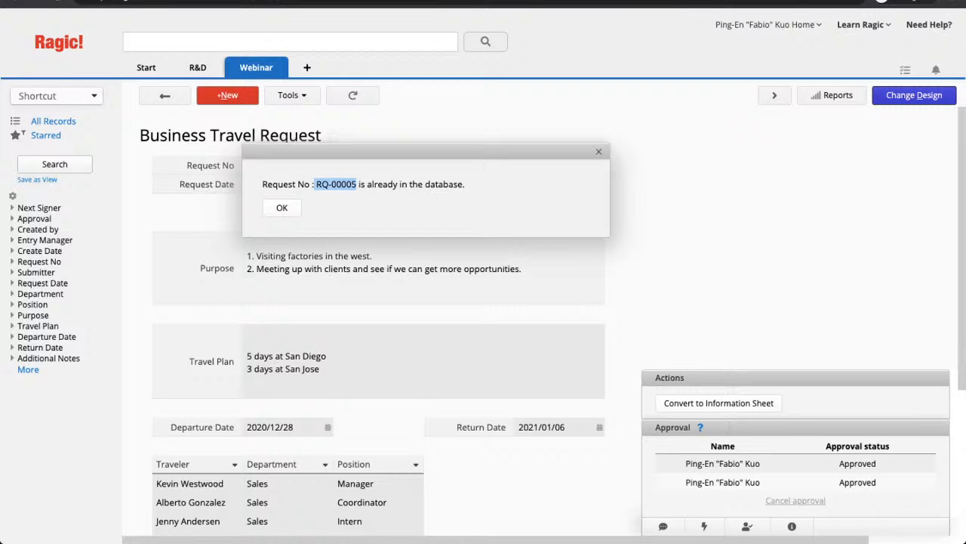
{"action": "left_click", "coordinate": [356, 184]}
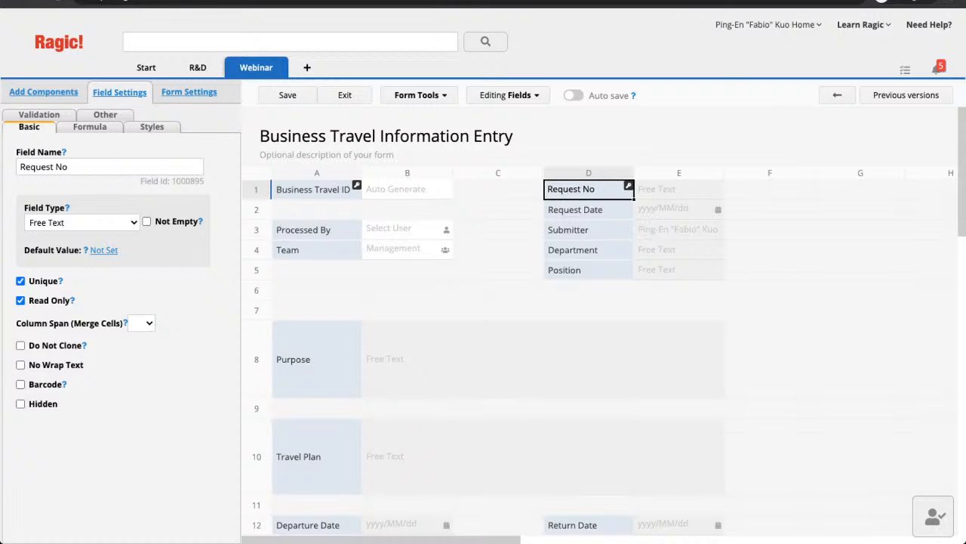
- Inspect the Processed By, ID/Passport and Contact Number field settings
{"action": "left_click", "coordinate": [310, 229]}
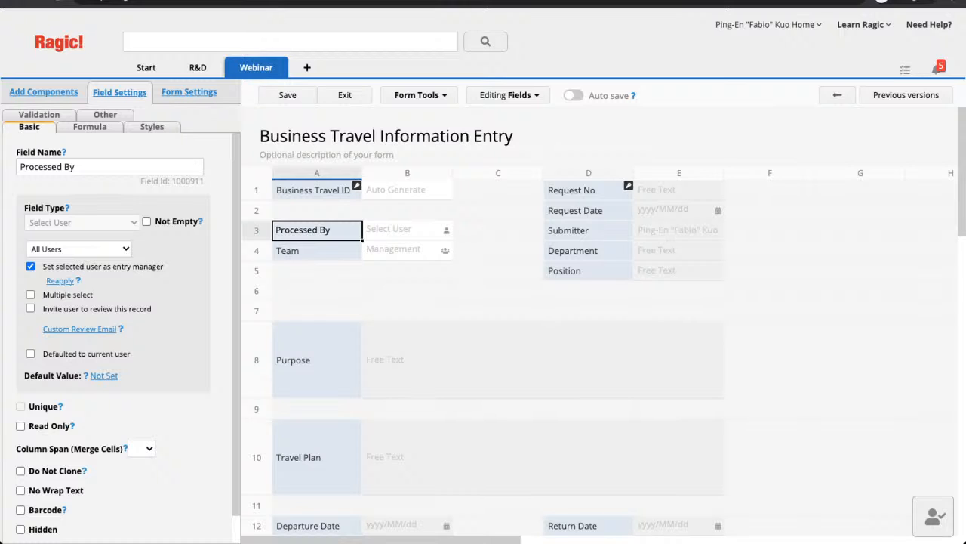
{"action": "scroll", "coordinate": [604, 328], "scroll_direction": "down", "scroll_amount": 3}
{"action": "scroll", "coordinate": [604, 329], "scroll_direction": "up", "scroll_amount": 2}
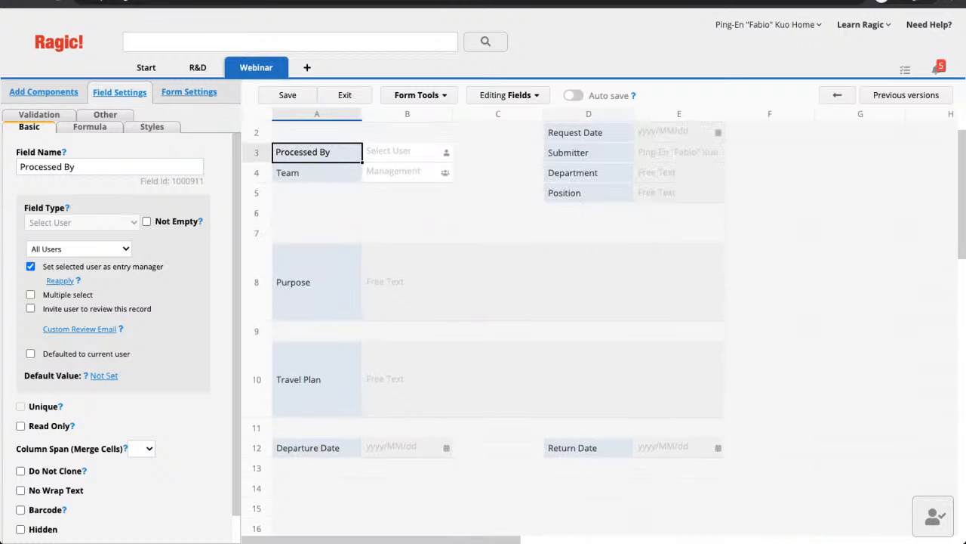
{"action": "scroll", "coordinate": [604, 329], "scroll_direction": "down", "scroll_amount": 3}
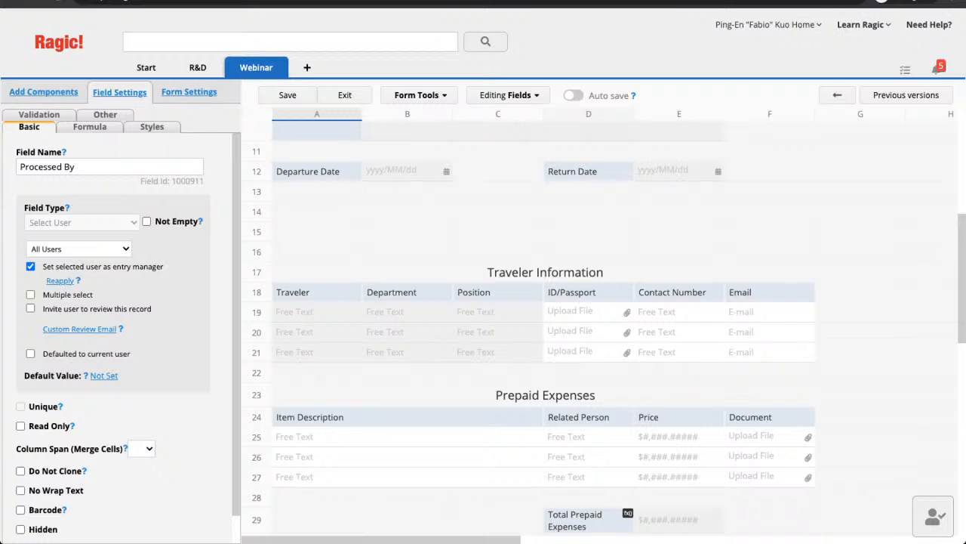
{"action": "left_click", "coordinate": [589, 292]}
{"action": "left_click", "coordinate": [671, 292]}
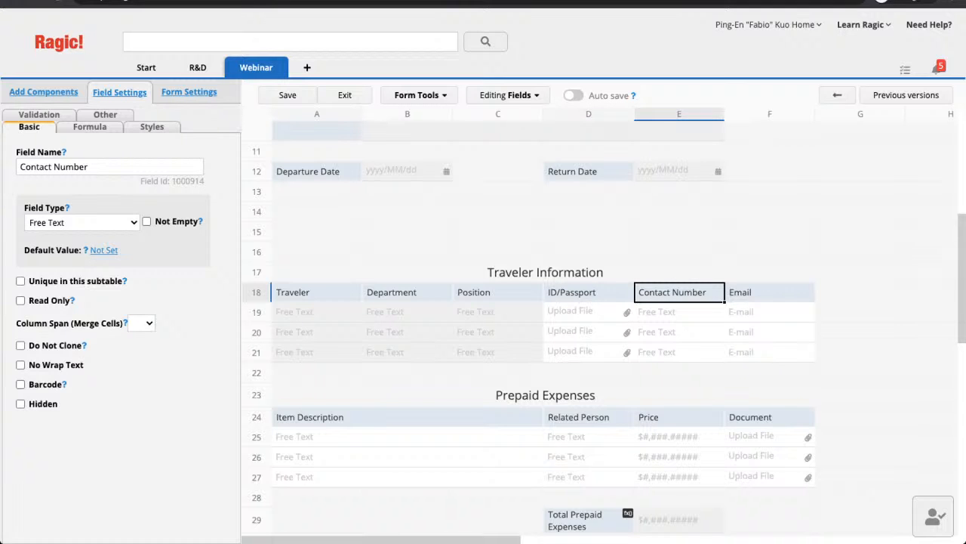
{"action": "scroll", "coordinate": [529, 327], "scroll_direction": "down", "scroll_amount": 3}
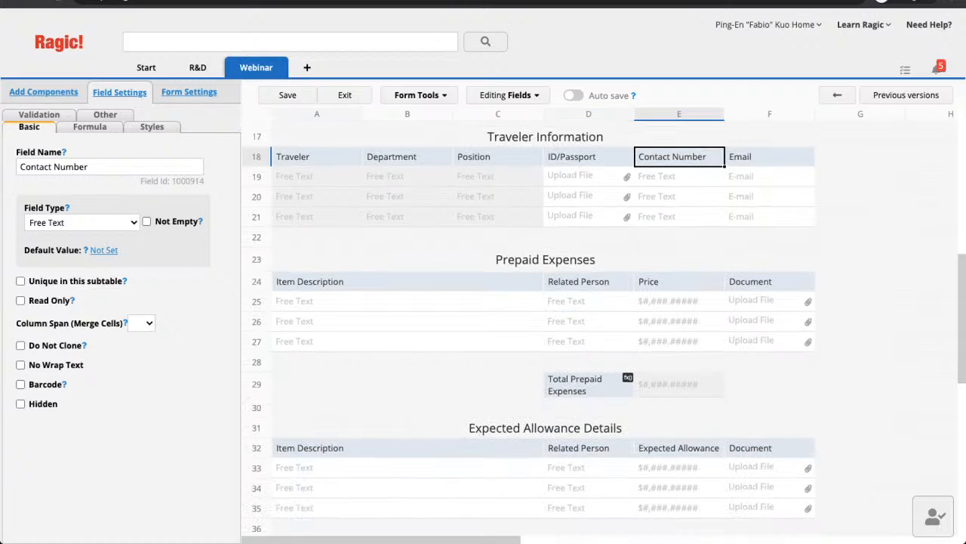
{"action": "scroll", "coordinate": [529, 327], "scroll_direction": "down", "scroll_amount": 5}
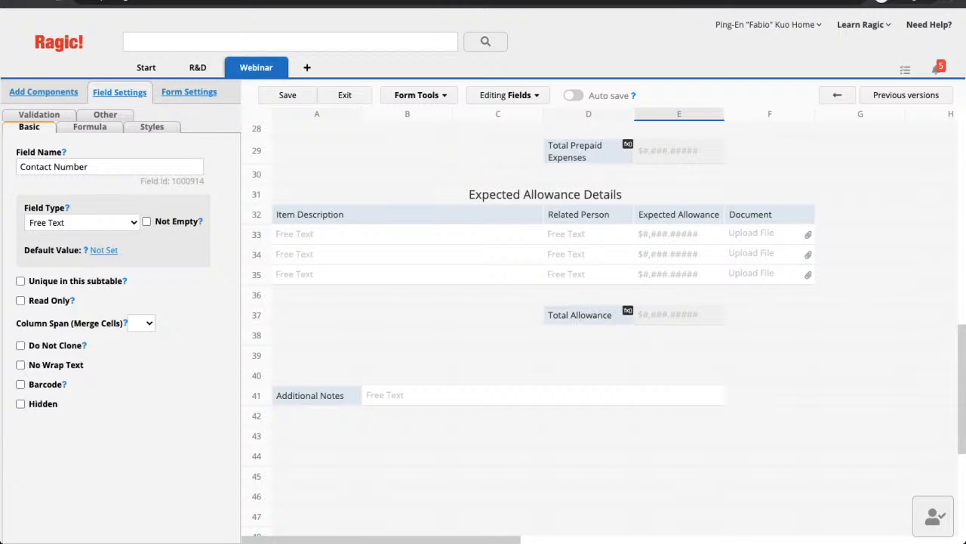
{"action": "scroll", "coordinate": [529, 327], "scroll_direction": "up", "scroll_amount": 13}
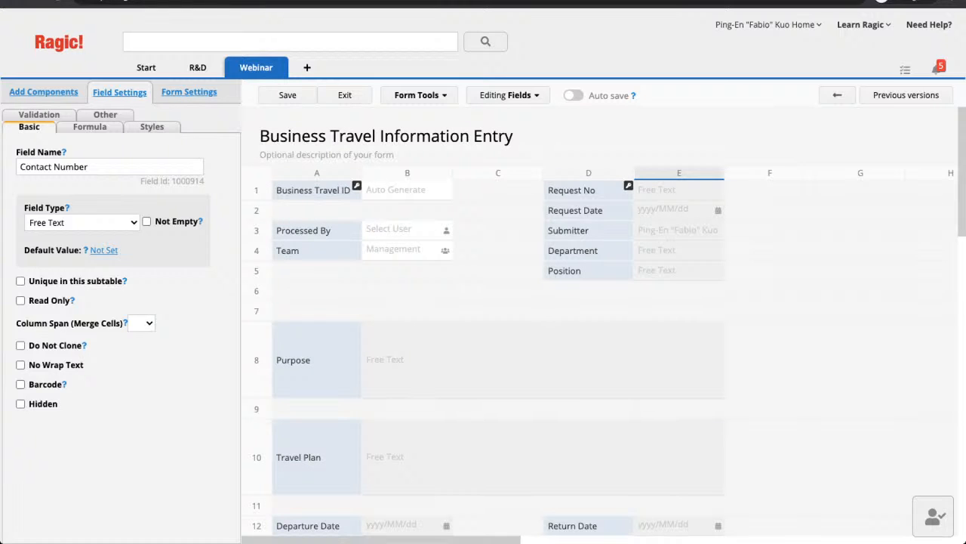
- Review Business Travel ID, Processed By and Team settings, then save and exit design mode
{"action": "left_click", "coordinate": [313, 190]}
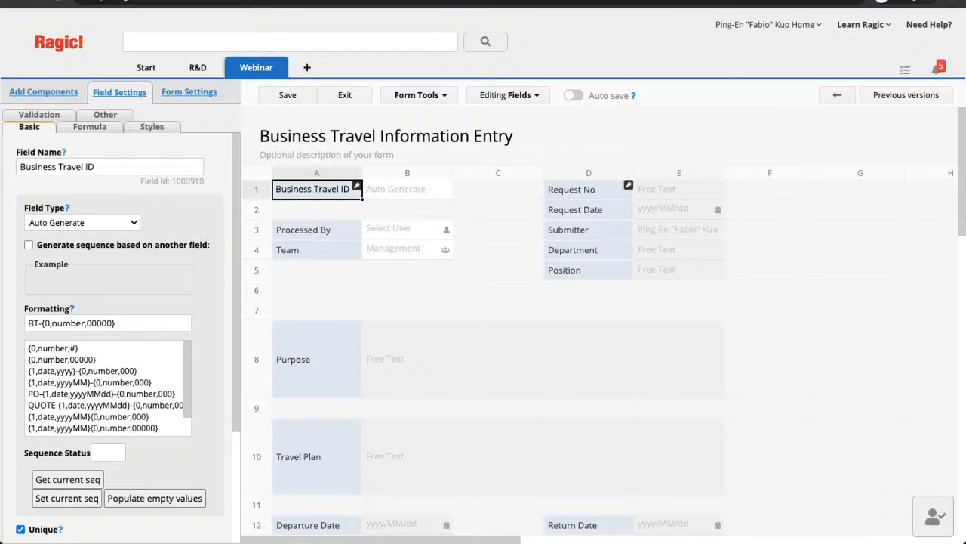
{"action": "left_click", "coordinate": [317, 229]}
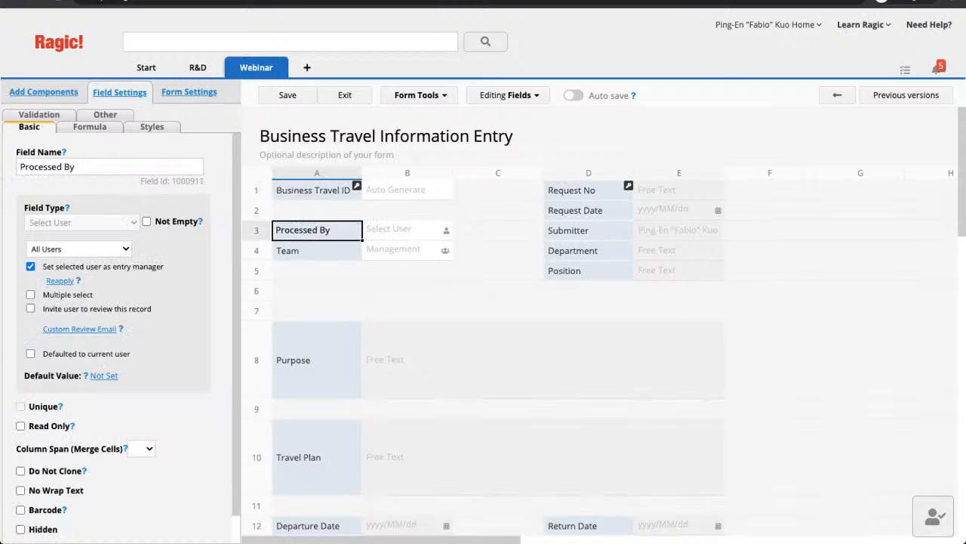
{"action": "left_click", "coordinate": [316, 250]}
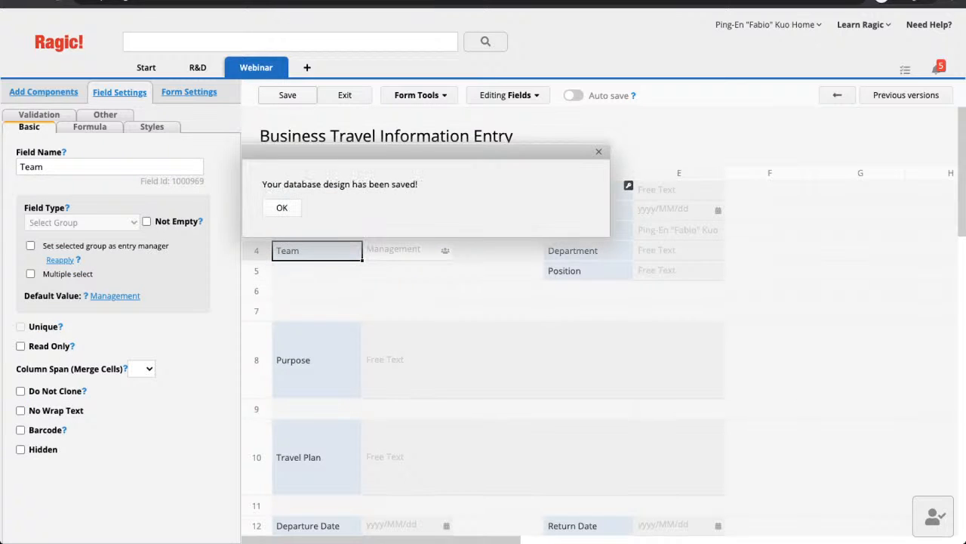
{"action": "key", "text": "Return"}
{"action": "left_click", "coordinate": [344, 95]}
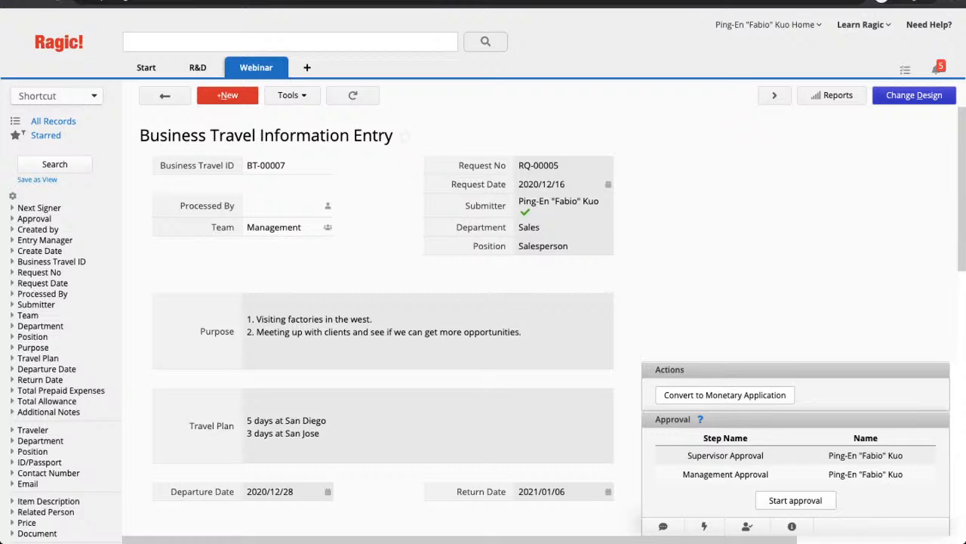
- Make the Team field set its selected group as entry manager
{"action": "left_click", "coordinate": [914, 95]}
{"action": "left_click", "coordinate": [317, 249]}
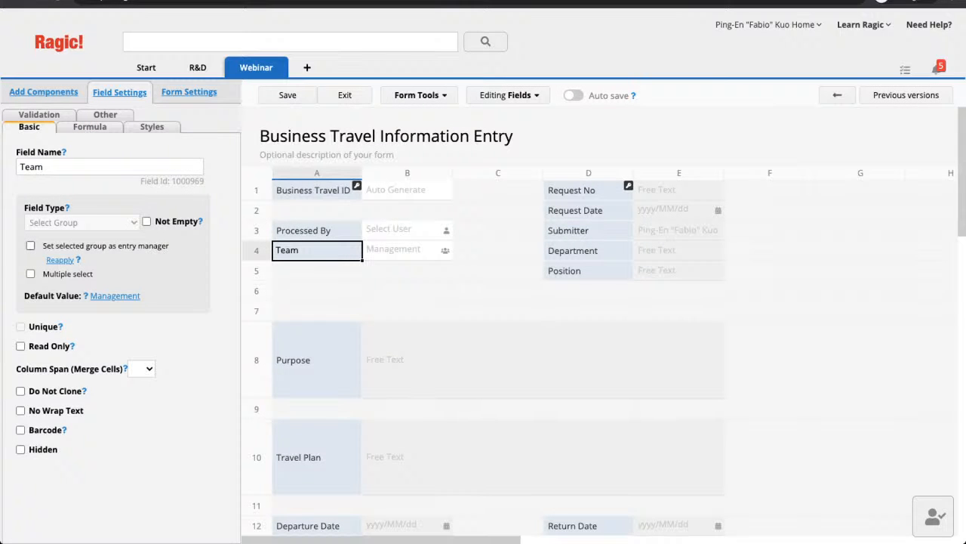
{"action": "left_click", "coordinate": [30, 246]}
- Review Processed By's selectable users, keep All Users, and return to record view
{"action": "left_click", "coordinate": [317, 229]}
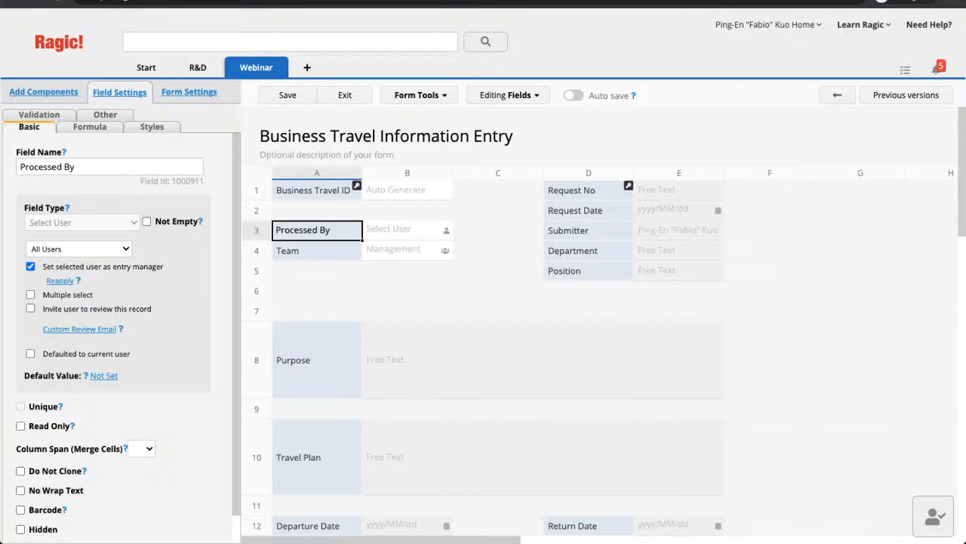
{"action": "double_click", "coordinate": [52, 249]}
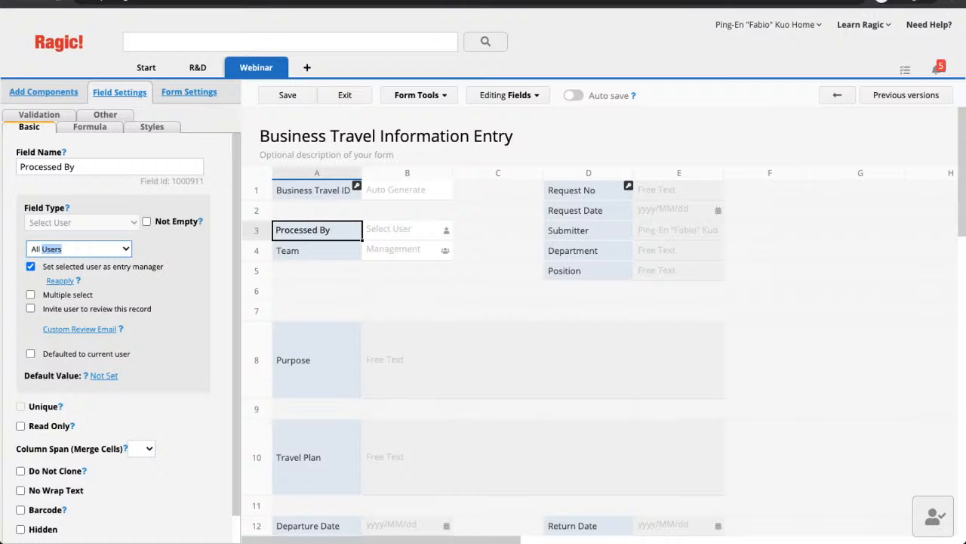
{"action": "key", "text": "Down"}
{"action": "key", "text": "Up"}
{"action": "scroll", "coordinate": [113, 339], "scroll_direction": "down", "scroll_amount": 1}
{"action": "scroll", "coordinate": [498, 324], "scroll_direction": "down", "scroll_amount": 2}
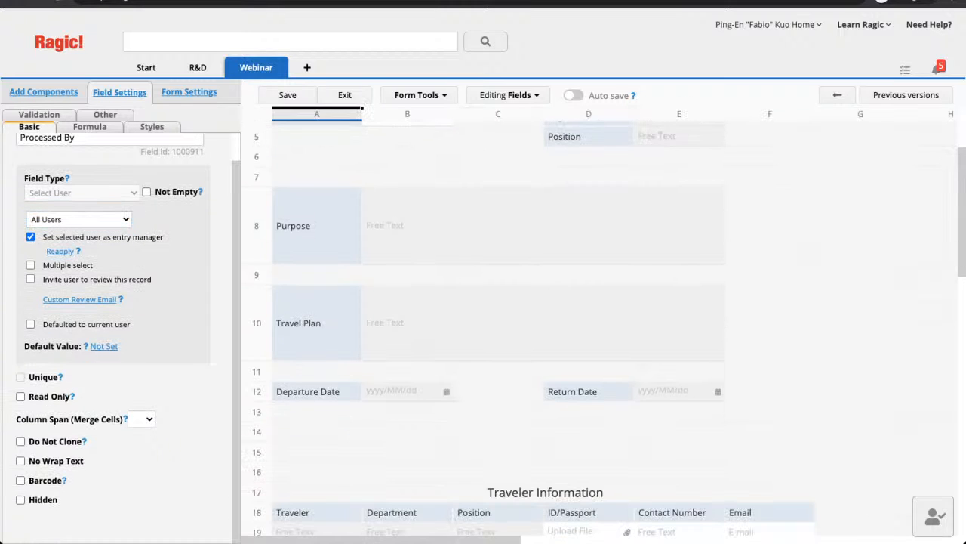
{"action": "scroll", "coordinate": [604, 333], "scroll_direction": "down", "scroll_amount": 1}
{"action": "scroll", "coordinate": [604, 333], "scroll_direction": "up", "scroll_amount": 3}
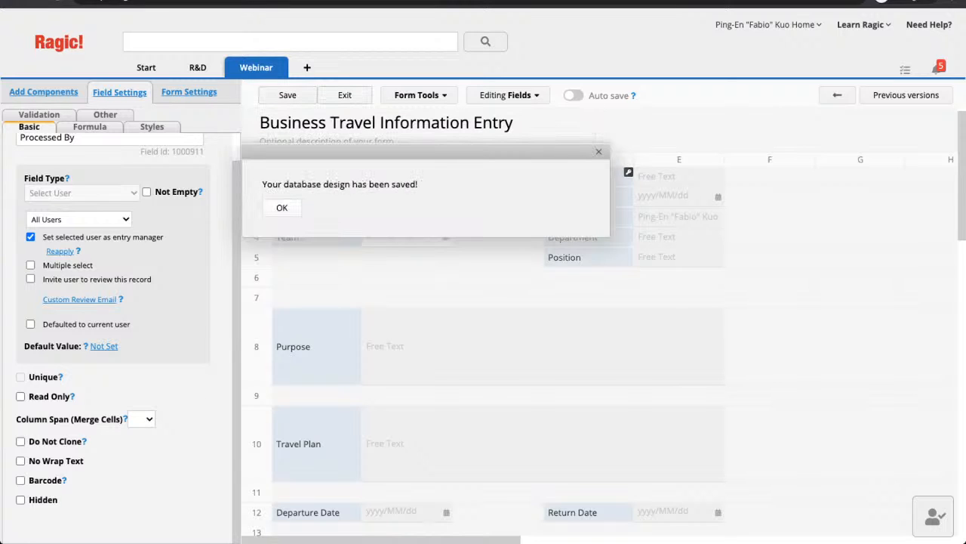
{"action": "left_click", "coordinate": [351, 97]}
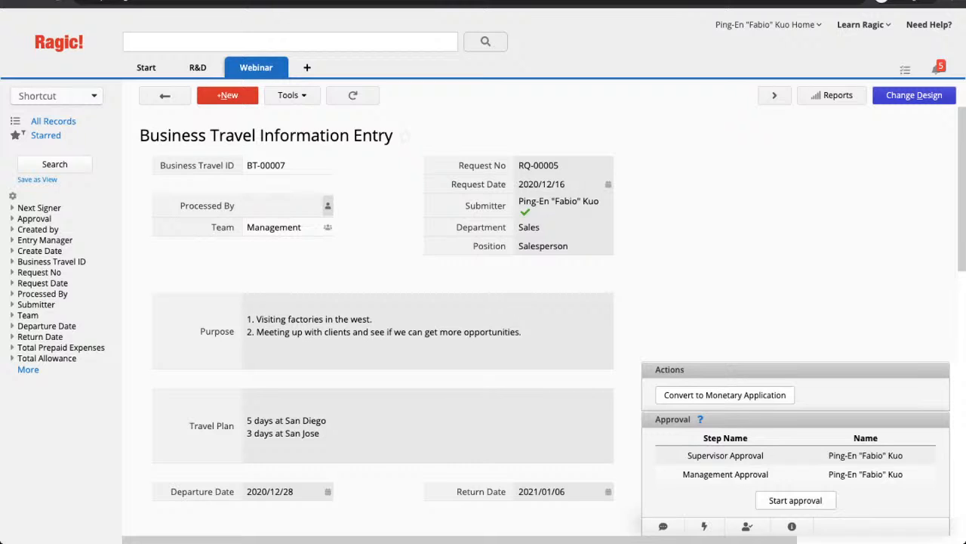
- Choose a user for Processed By on BT-00007 and save the entry
{"action": "left_click", "coordinate": [286, 205]}
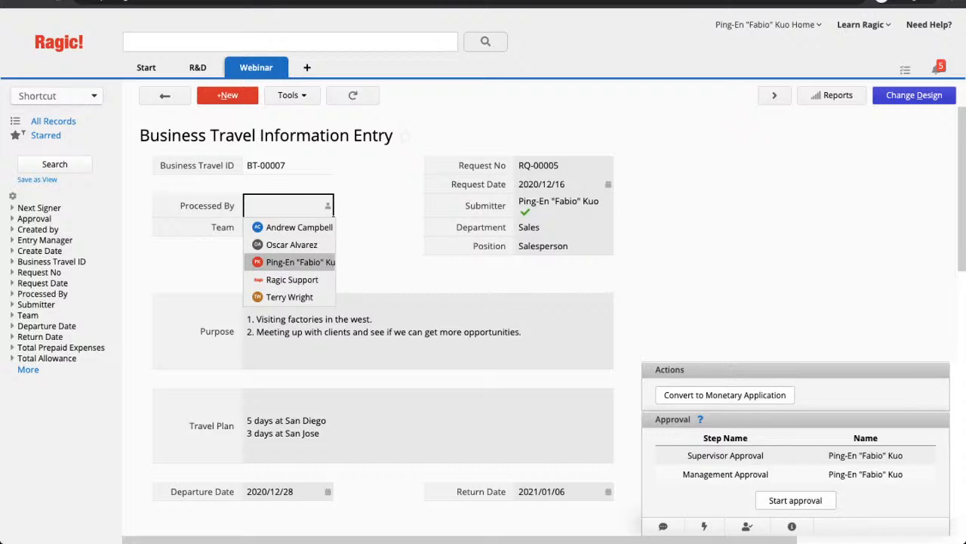
{"action": "left_click", "coordinate": [299, 261]}
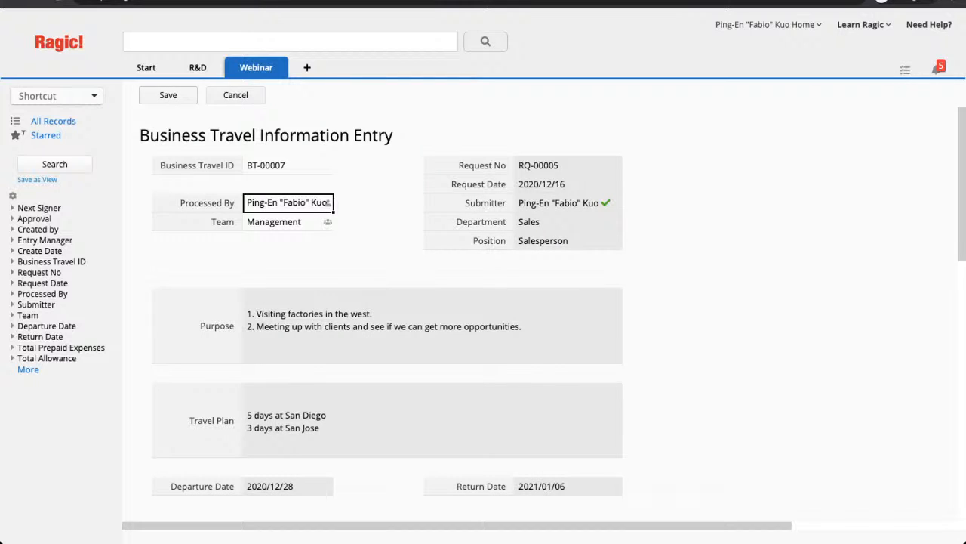
{"action": "key", "text": "Return"}
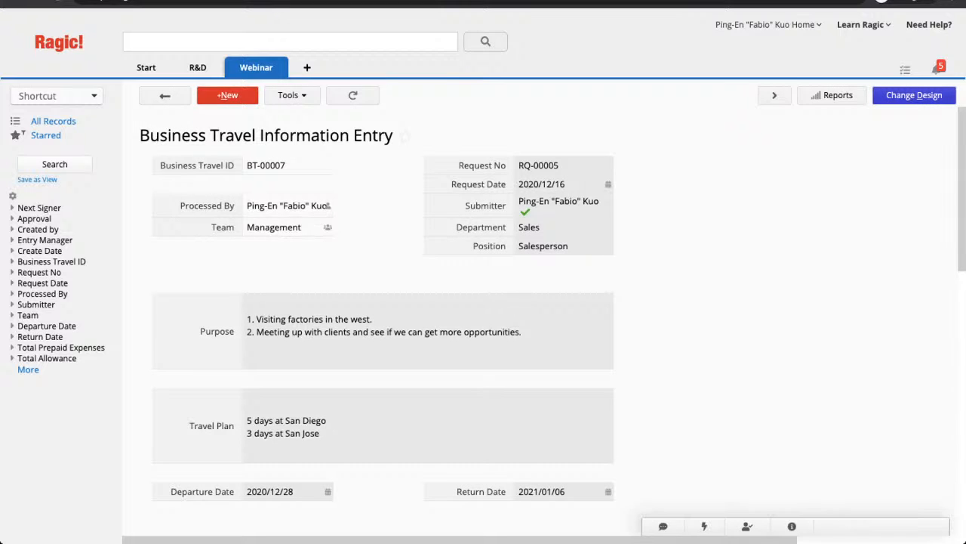
- Enter contact numbers 123214, 1231245, 95874543 and 18768394 for the four travellers
{"action": "scroll", "coordinate": [483, 321], "scroll_direction": "down", "scroll_amount": 5}
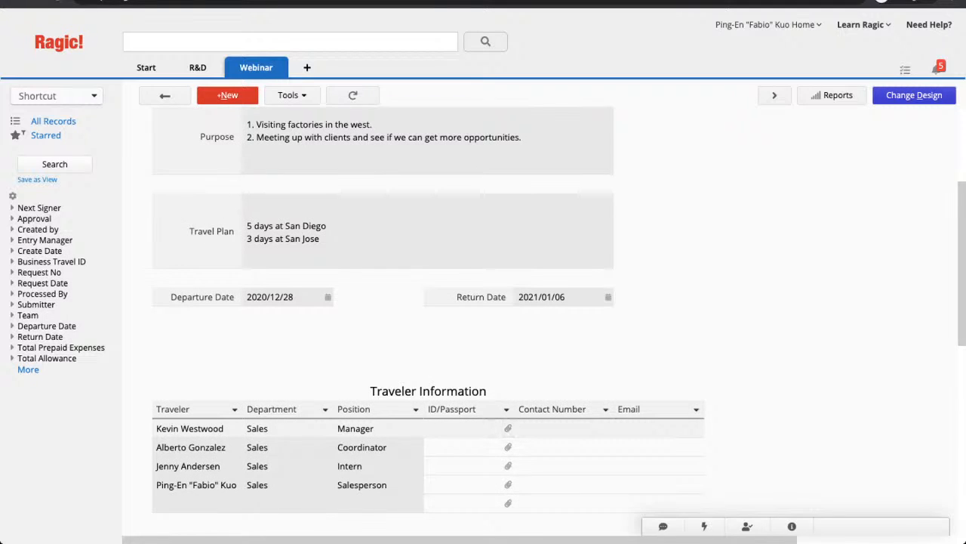
{"action": "scroll", "coordinate": [483, 321], "scroll_direction": "down", "scroll_amount": 1}
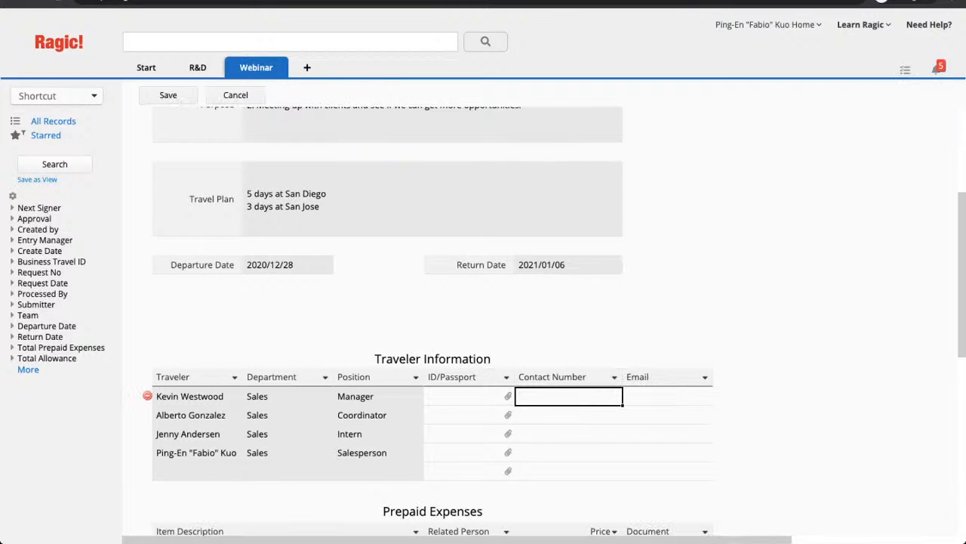
{"action": "type", "text": "123214"}
{"action": "key", "text": "Return"}
{"action": "type", "text": "1231245"}
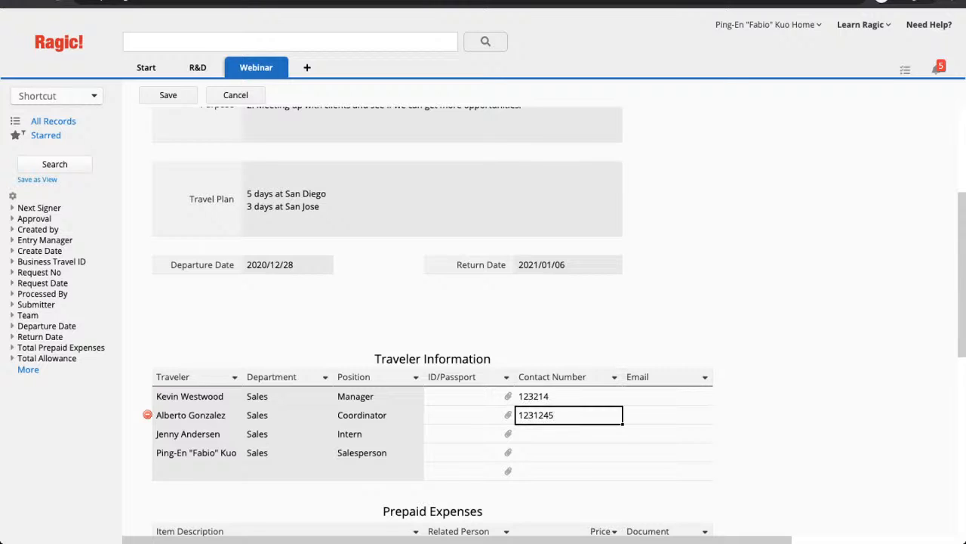
{"action": "key", "text": "Return"}
{"action": "type", "text": "95874543"}
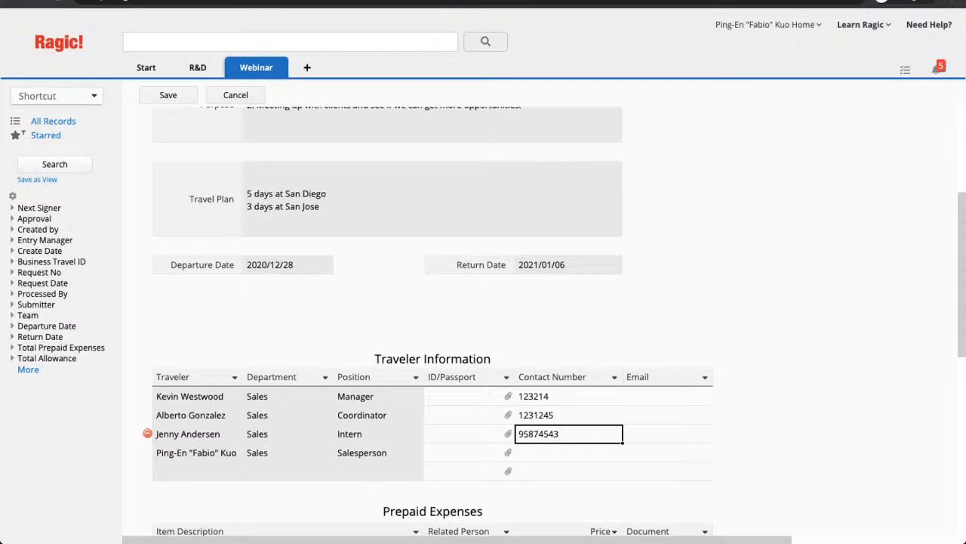
{"action": "key", "text": "Return"}
{"action": "type", "text": "18768394"}
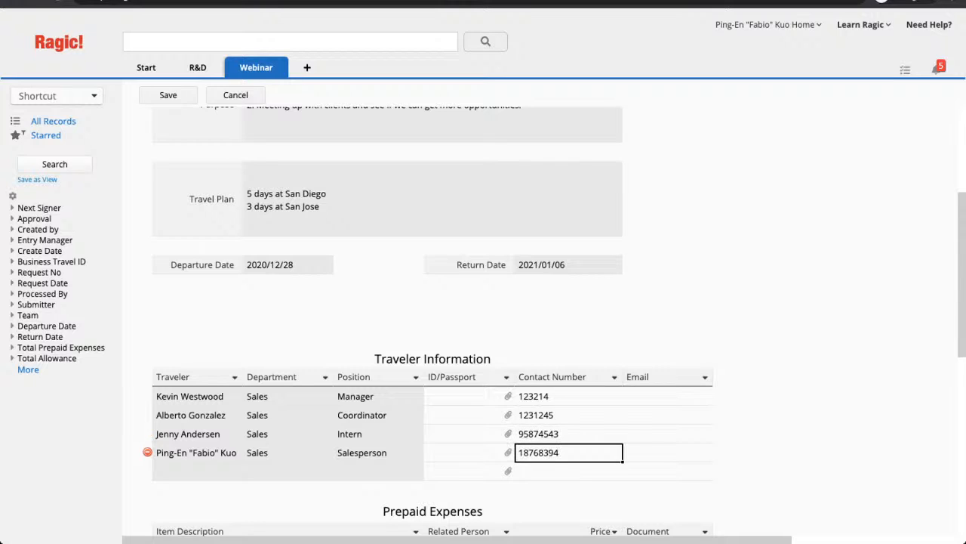
- Fill in the e-mail address for each of the four travellers
{"action": "left_click", "coordinate": [667, 395]}
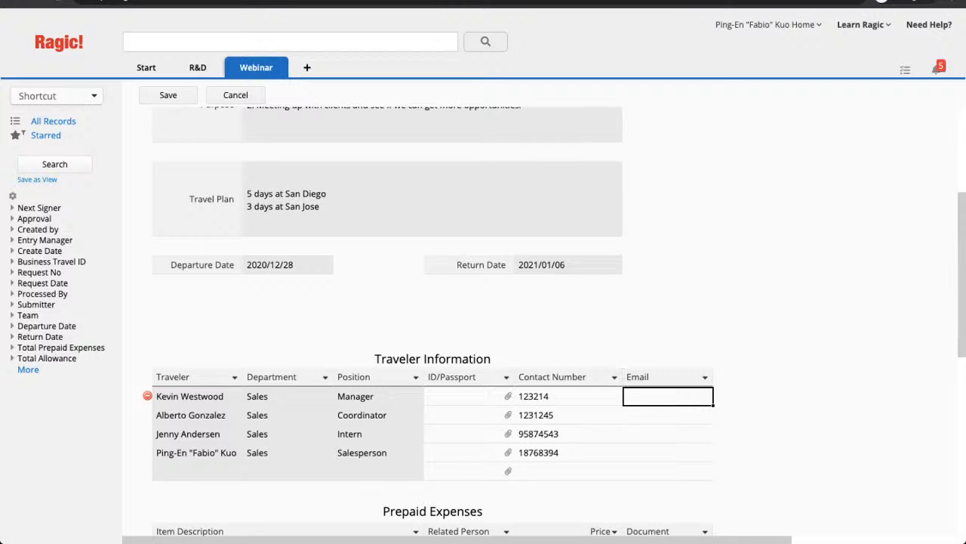
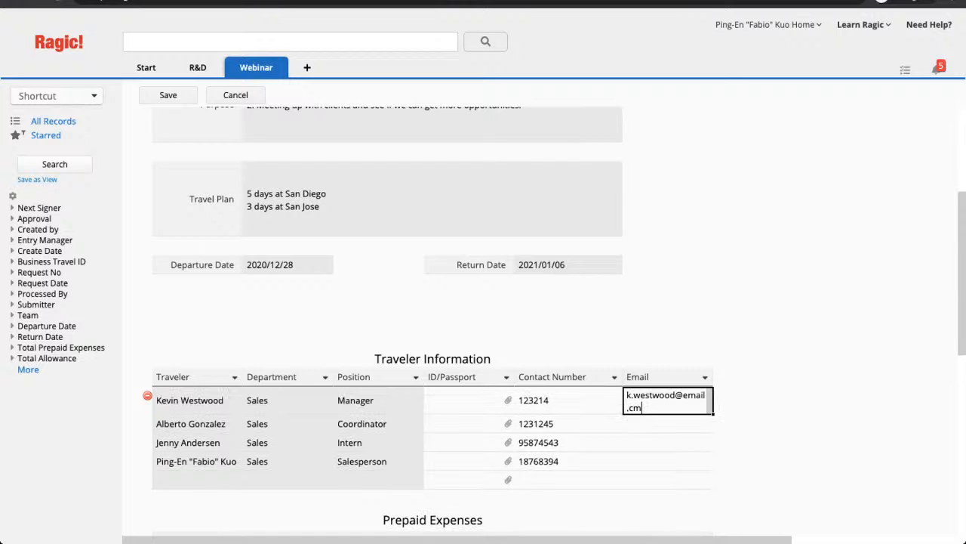
{"action": "key", "text": "Return"}
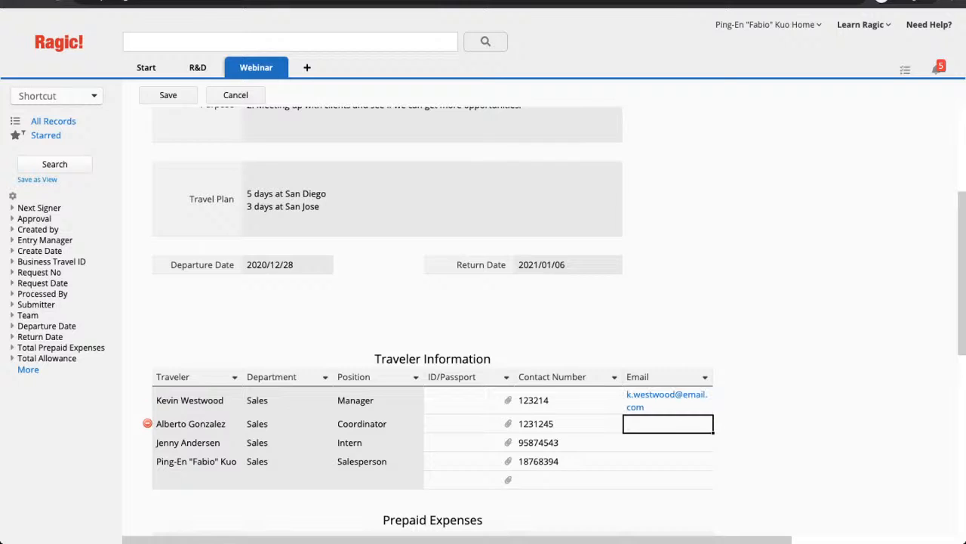
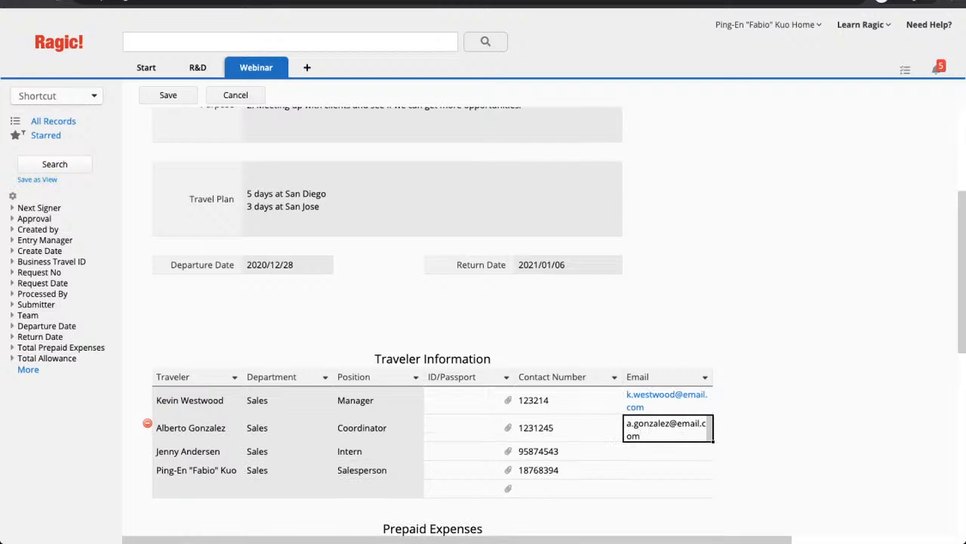
{"action": "key", "text": "Return"}
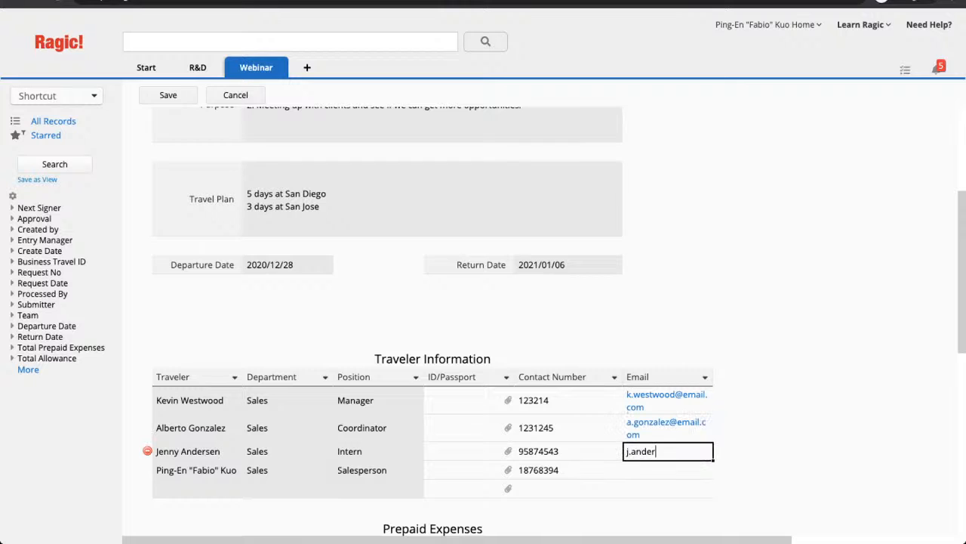
{"action": "key", "text": "Return"}
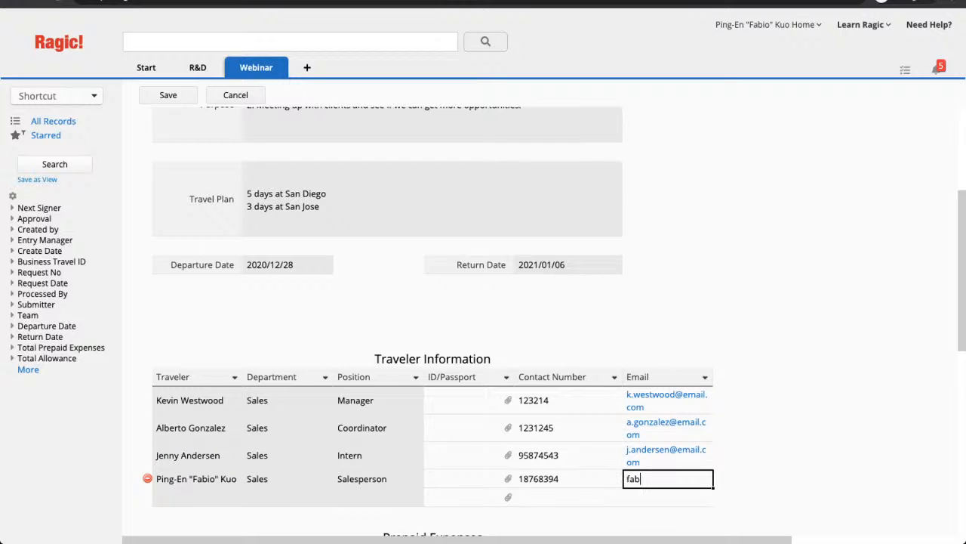
{"action": "left_click", "coordinate": [578, 456]}
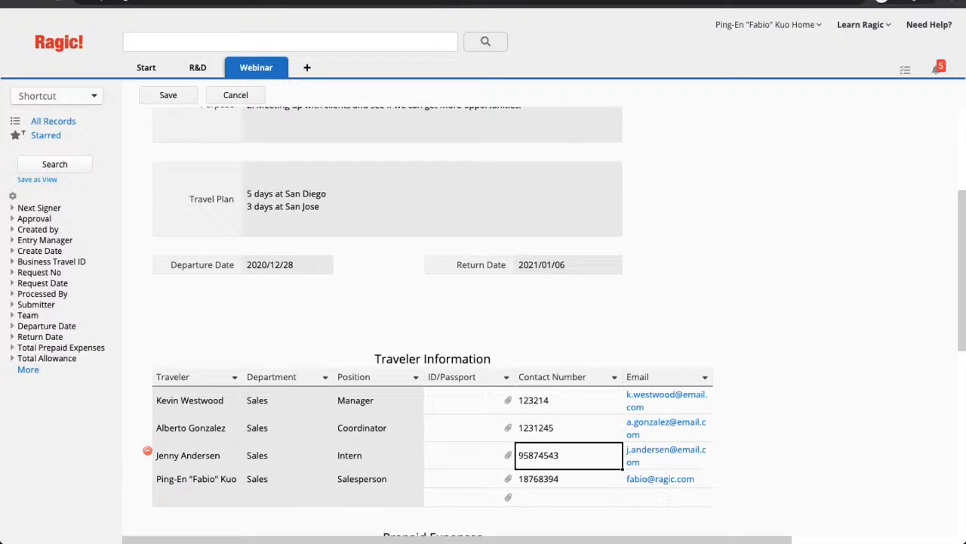
- Replace the last traveller's e-mail with a support address
{"action": "scroll", "coordinate": [578, 456], "scroll_direction": "down", "scroll_amount": 1}
{"action": "left_click", "coordinate": [668, 405]}
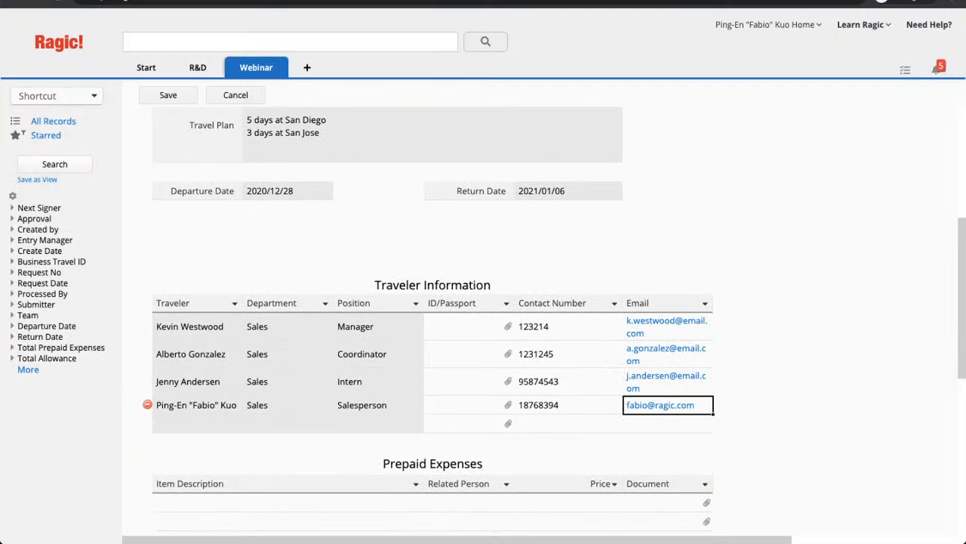
{"action": "key", "text": "BackSpace"}
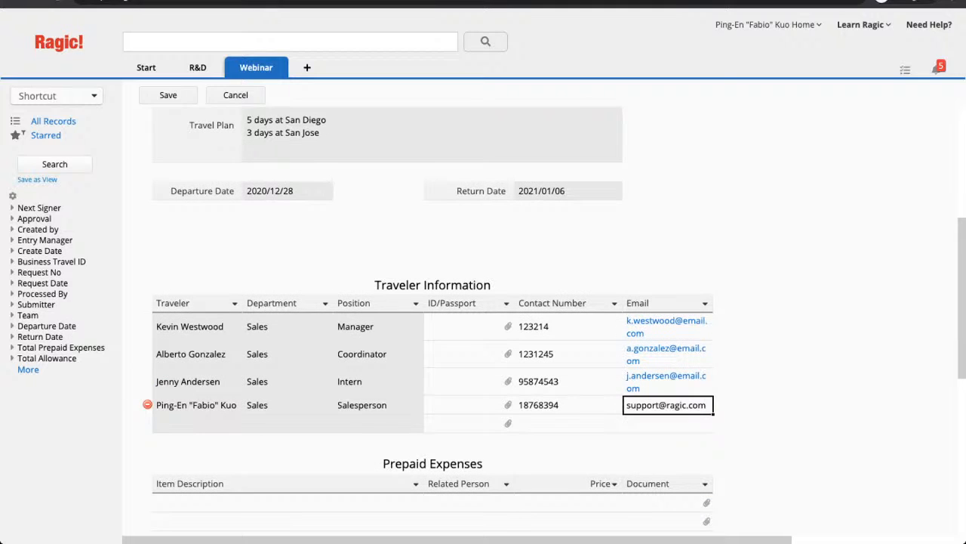
{"action": "left_click", "coordinate": [569, 354]}
{"action": "scroll", "coordinate": [432, 317], "scroll_direction": "down", "scroll_amount": 5}
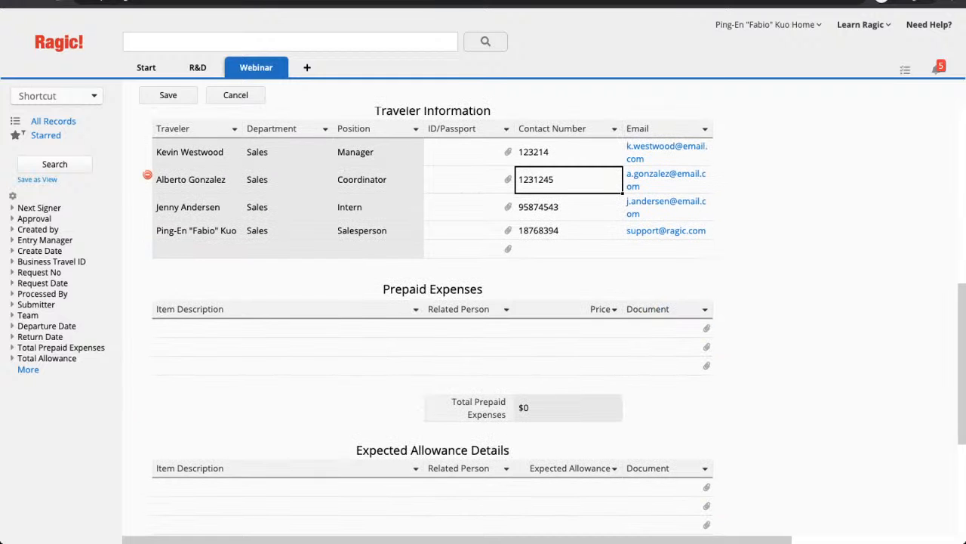
{"action": "left_click", "coordinate": [288, 328]}
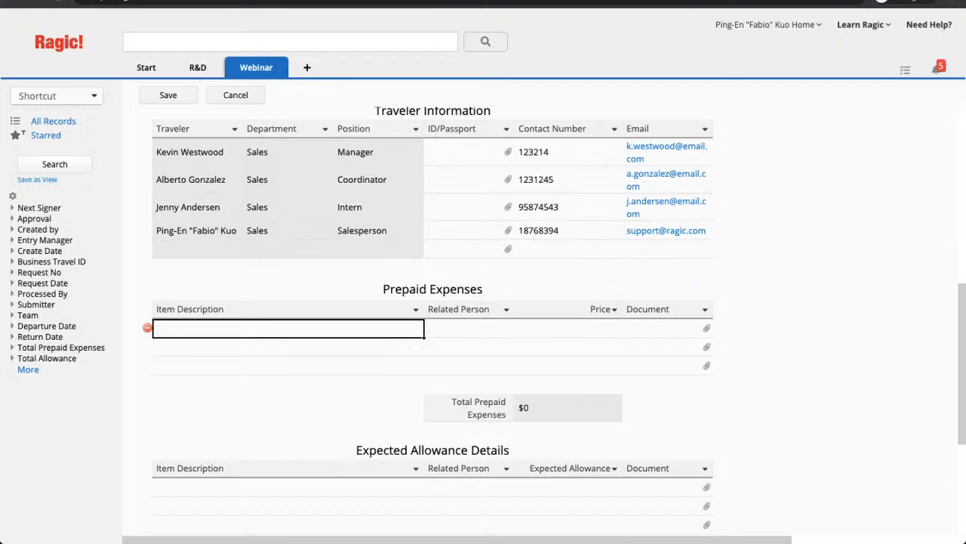
- Add a San Diego Hotel Room prepaid expense for the first traveller at 3000
{"action": "type", "text": "San Diego Hotel Room"}
{"action": "key", "text": "Tab"}
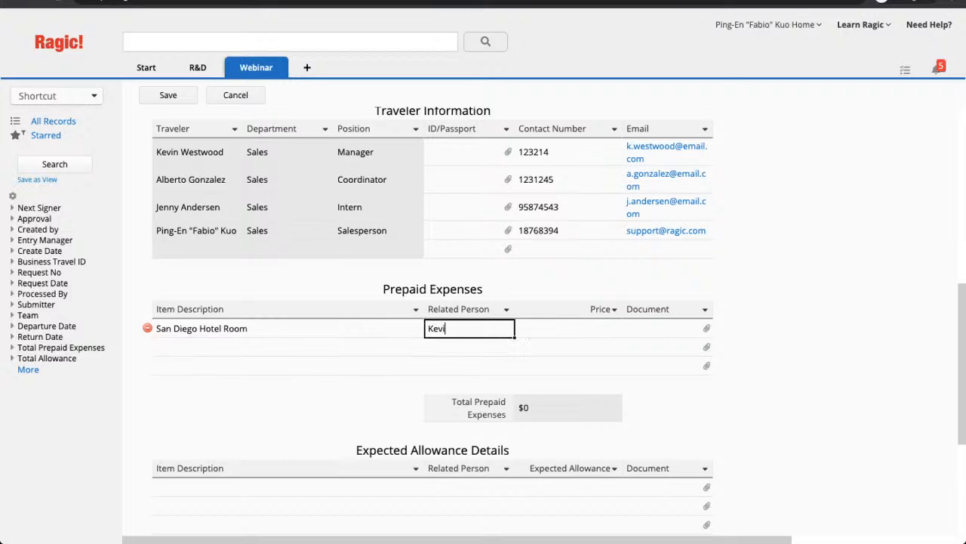
{"action": "key", "text": "Tab"}
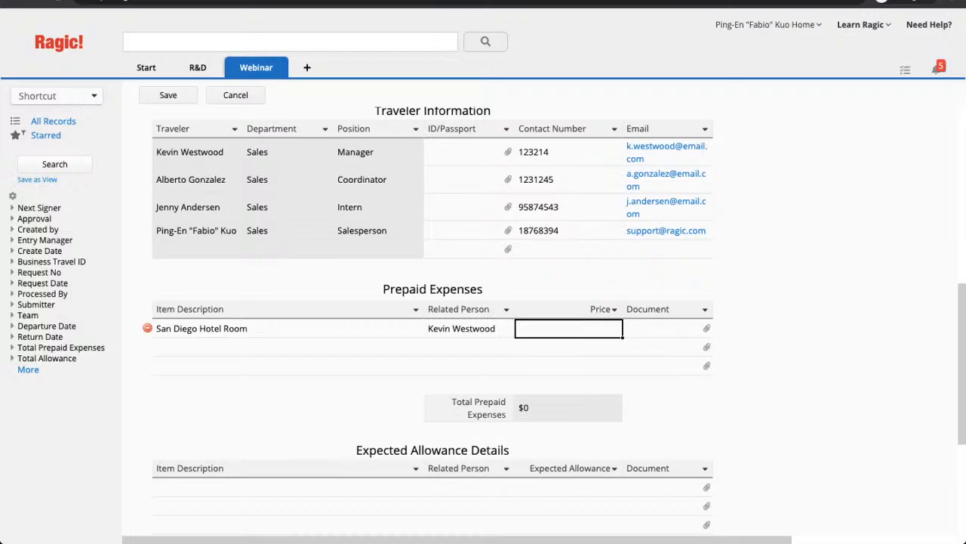
{"action": "type", "text": "3000"}
{"action": "left_click", "coordinate": [287, 328]}
- Add a second San Diego Hotel Room row for two travellers at 3000, fixing 'Diego'
{"action": "left_click", "coordinate": [288, 348]}
{"action": "type", "text": "San D"}
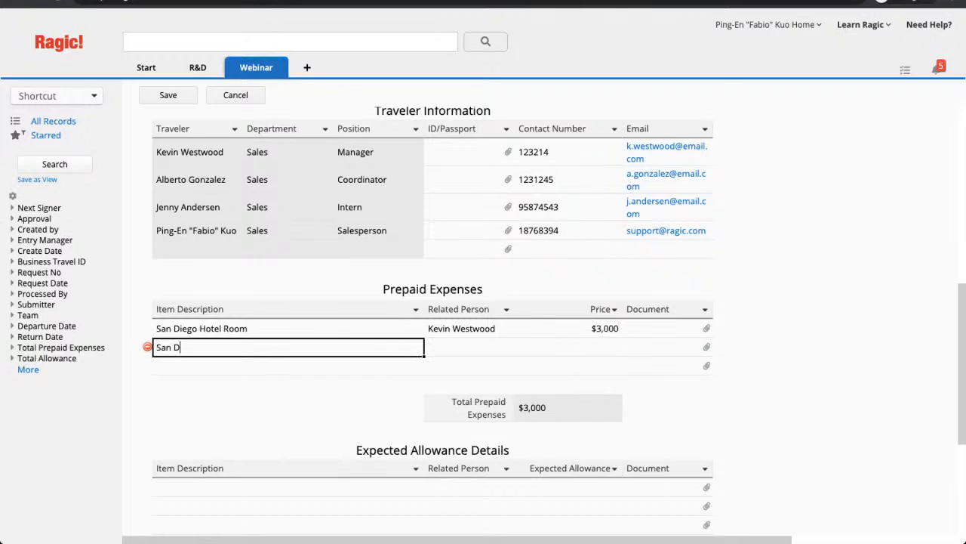
{"action": "type", "text": "iego Hotel Room"}
{"action": "left_click", "coordinate": [469, 348]}
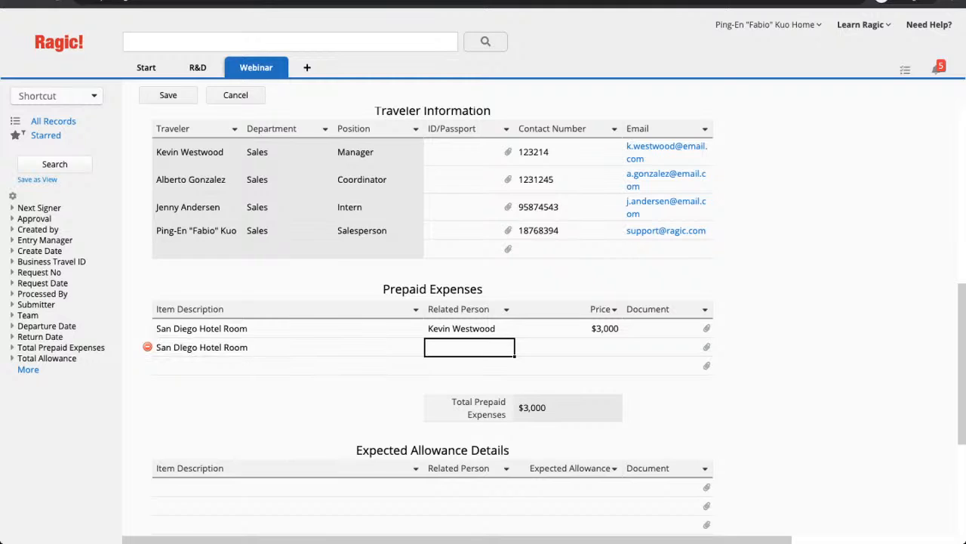
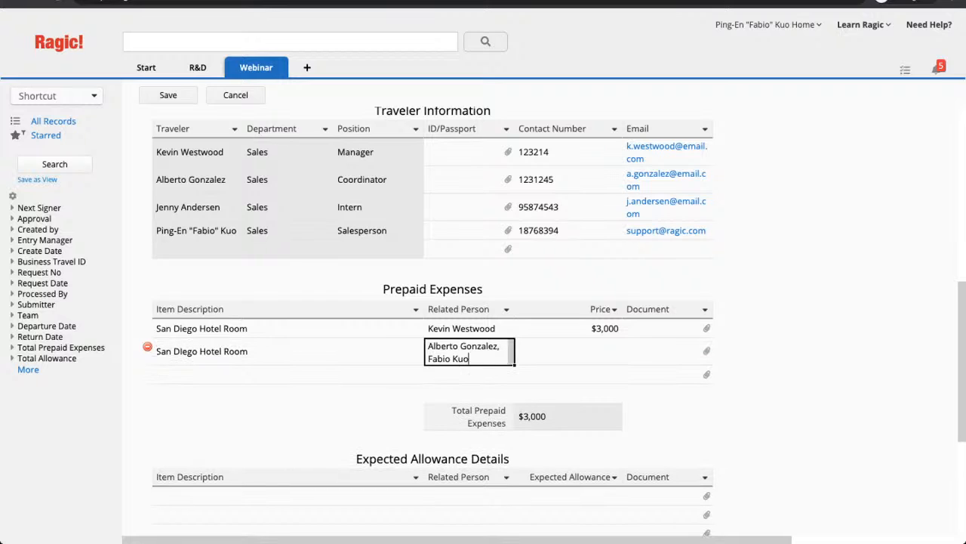
{"action": "key", "text": "Tab"}
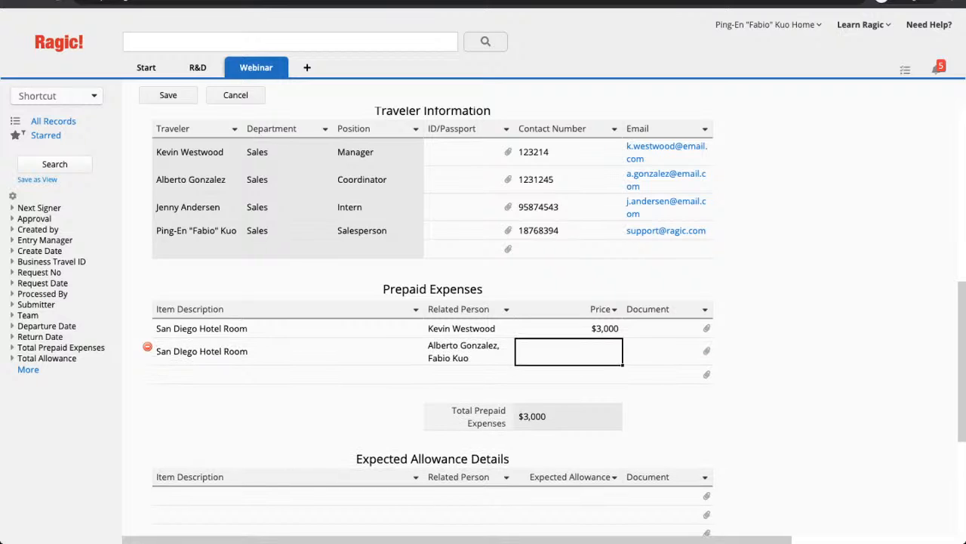
{"action": "type", "text": "3000"}
{"action": "left_click", "coordinate": [188, 375]}
{"action": "double_click", "coordinate": [184, 351]}
{"action": "left_click", "coordinate": [184, 348]}
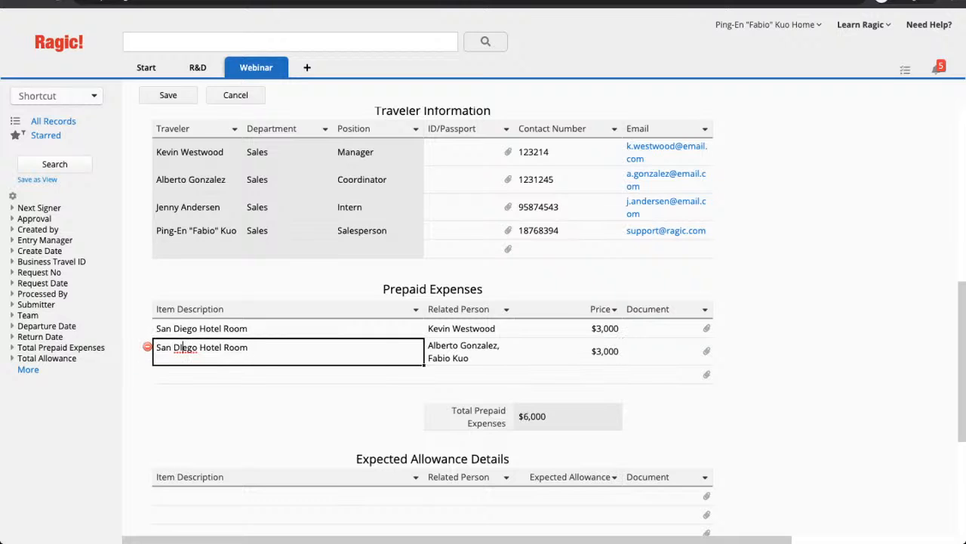
{"action": "key", "text": "BackSpace"}
{"action": "type", "text": "i"}
- Add a third San Diego Hotel Room row at 3000 and begin a Plane Tickets row
{"action": "left_click", "coordinate": [189, 374]}
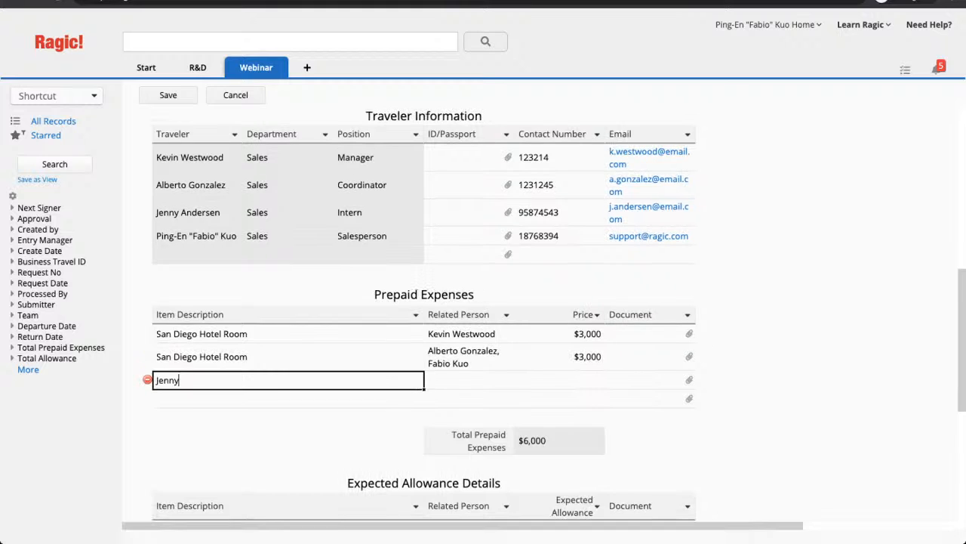
{"action": "key", "text": "ctrl+a"}
{"action": "type", "text": "San Diego Hte"}
{"action": "key", "text": "BackSpace"}
{"action": "key", "text": "BackSpace"}
{"action": "type", "text": "otel Room"}
{"action": "left_click", "coordinate": [469, 380]}
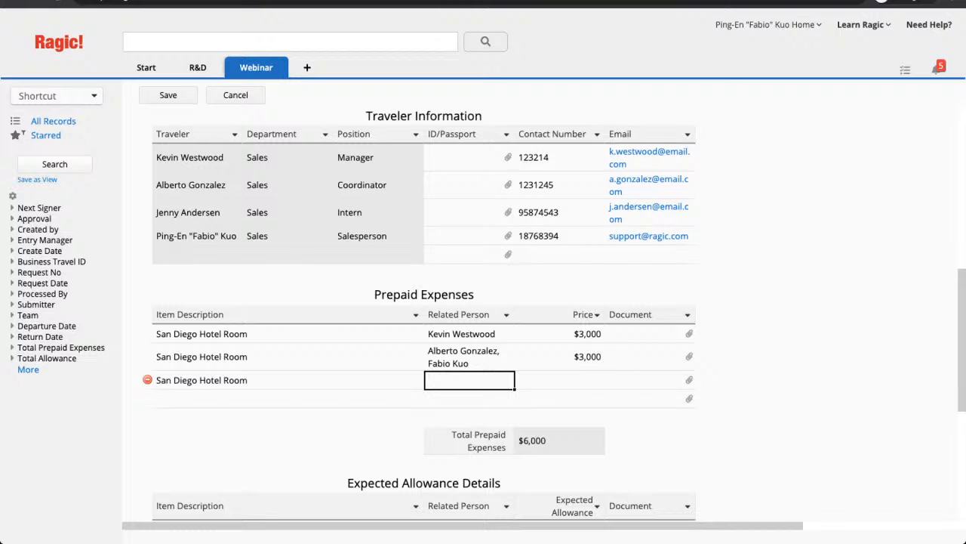
{"action": "left_click", "coordinate": [560, 380]}
{"action": "type", "text": "3000"}
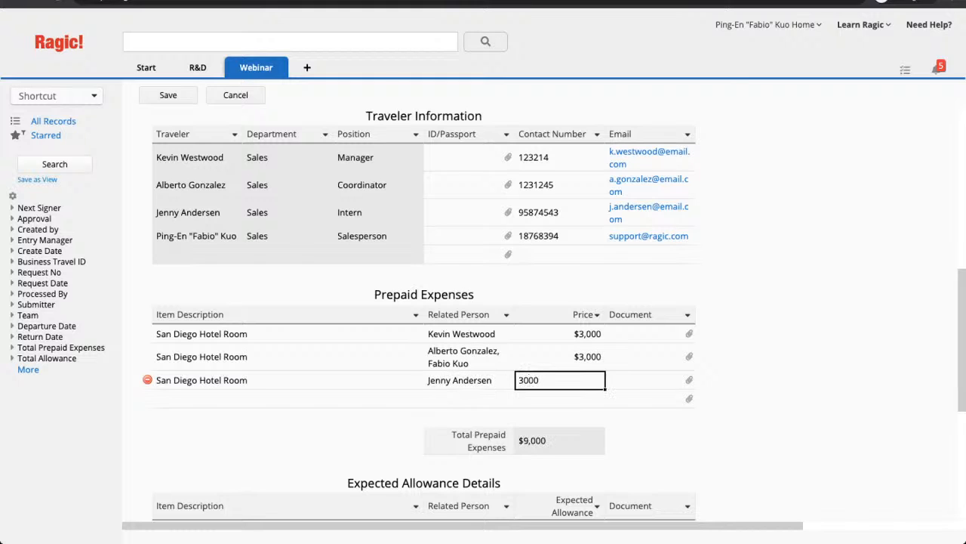
{"action": "left_click", "coordinate": [286, 399]}
{"action": "type", "text": "Plane Ticke"}
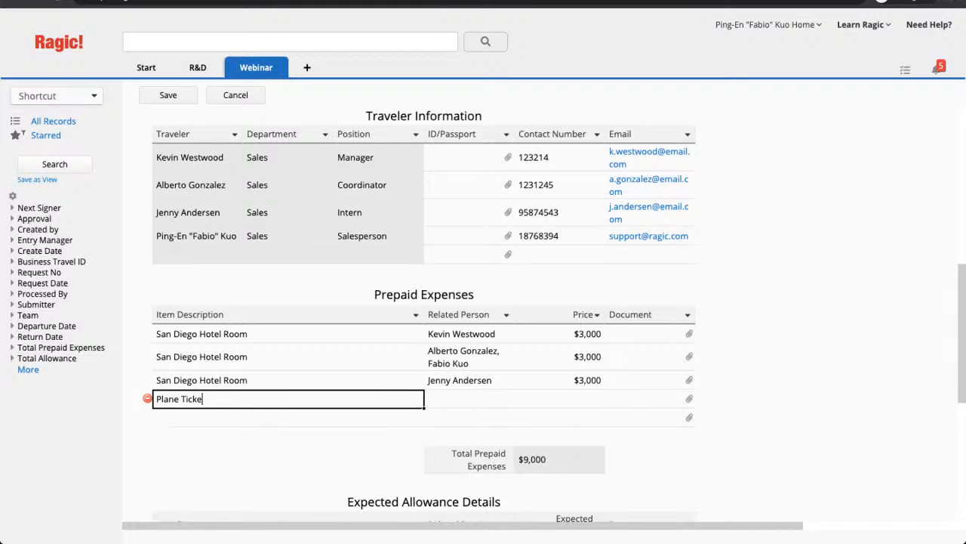
{"action": "type", "text": "ts"}
- Add a Plane Tickets (Economy) prepaid row for the three travellers at 3498
{"action": "left_click", "coordinate": [469, 399]}
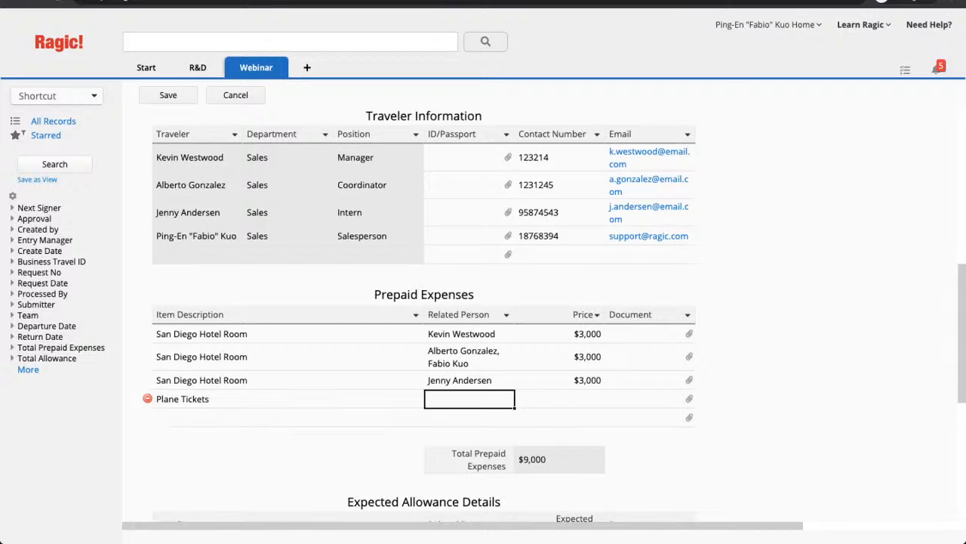
{"action": "left_click", "coordinate": [287, 399]}
{"action": "type", "text": "(Econo"}
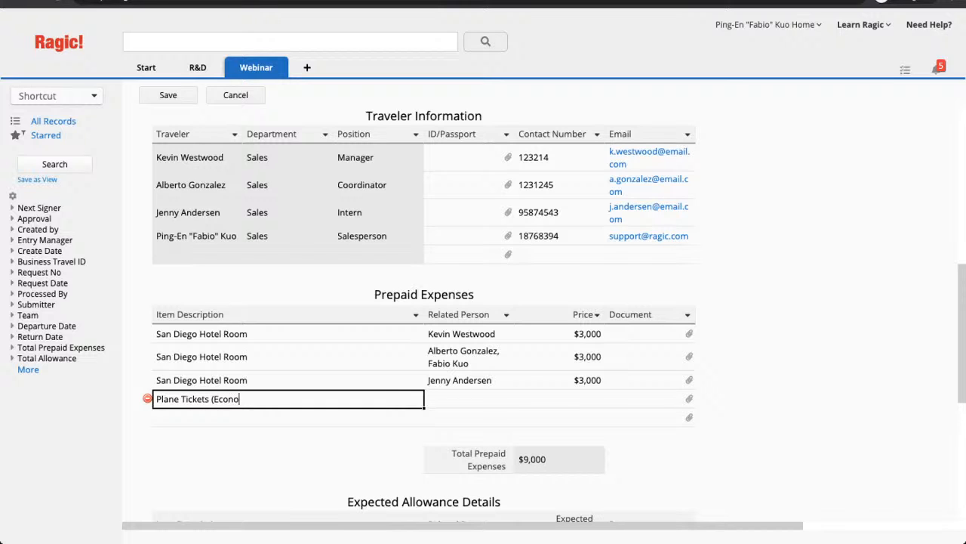
{"action": "type", "text": "my)"}
{"action": "left_click", "coordinate": [469, 398]}
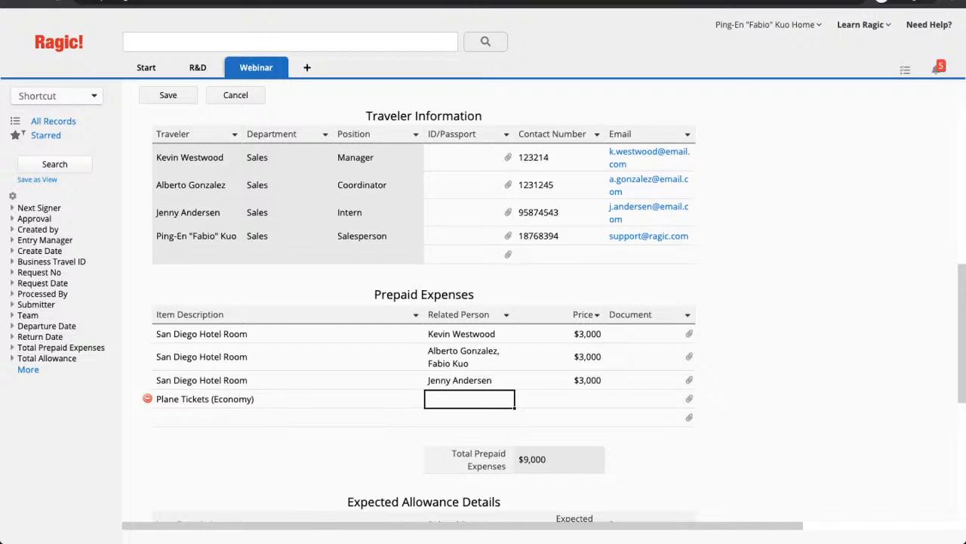
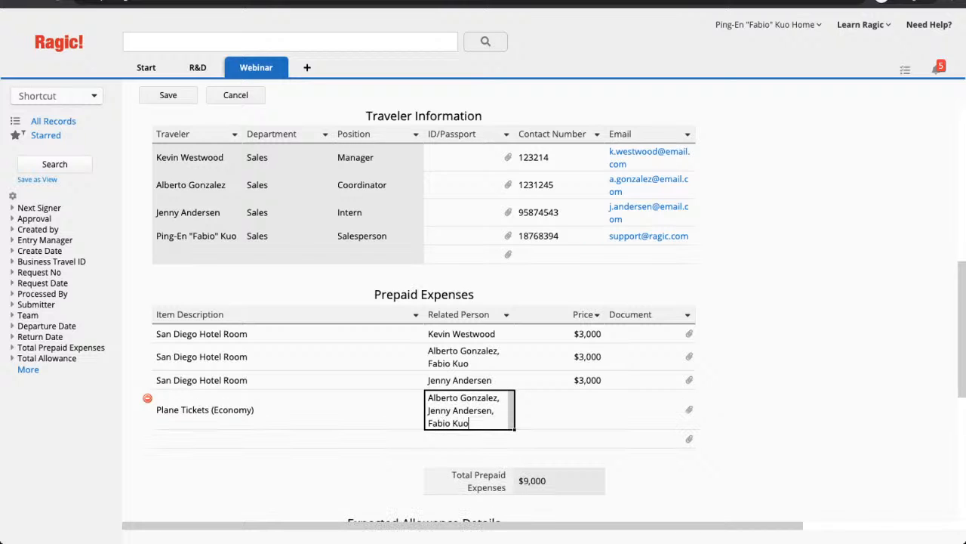
{"action": "key", "text": "Tab"}
{"action": "type", "text": "349823"}
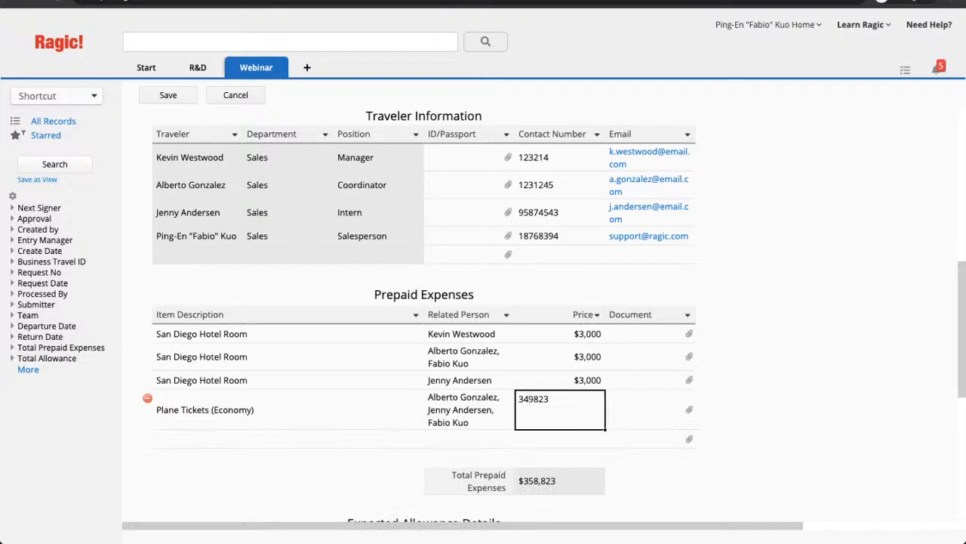
{"action": "key", "text": "BackSpace"}
{"action": "key", "text": "BackSpace"}
{"action": "key", "text": "Tab"}
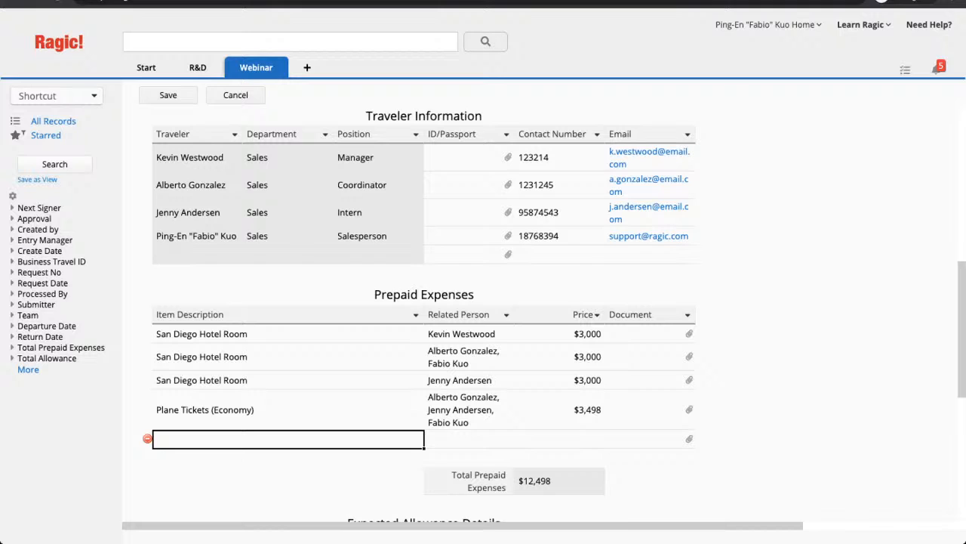
- Add a Plane Tickets (Business) row for the fourth traveller at 2290, then scroll down
{"action": "type", "text": "Plane"}
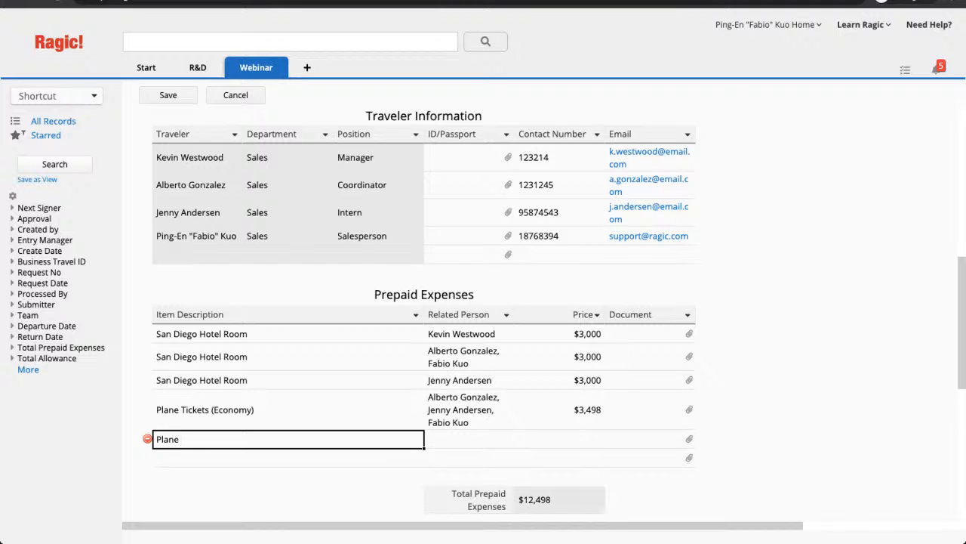
{"action": "type", "text": " Tickets (Business)"}
{"action": "key", "text": "Tab"}
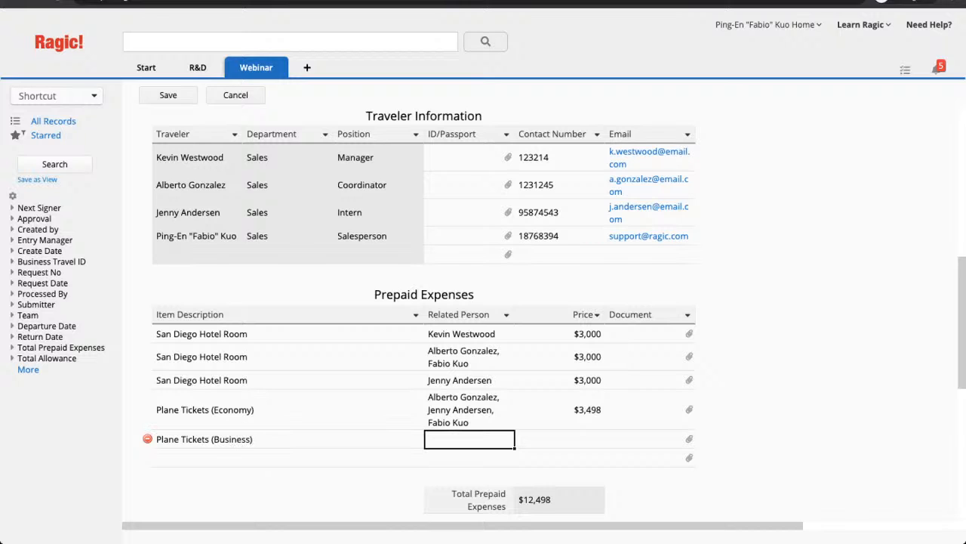
{"action": "key", "text": "Tab"}
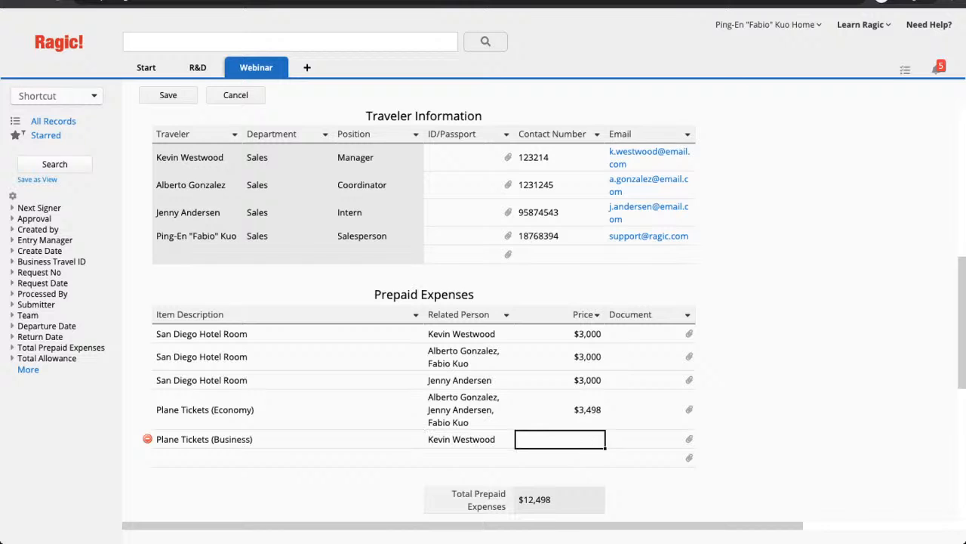
{"action": "type", "text": "2290"}
{"action": "left_click", "coordinate": [649, 380]}
{"action": "scroll", "coordinate": [423, 302], "scroll_direction": "down", "scroll_amount": 1}
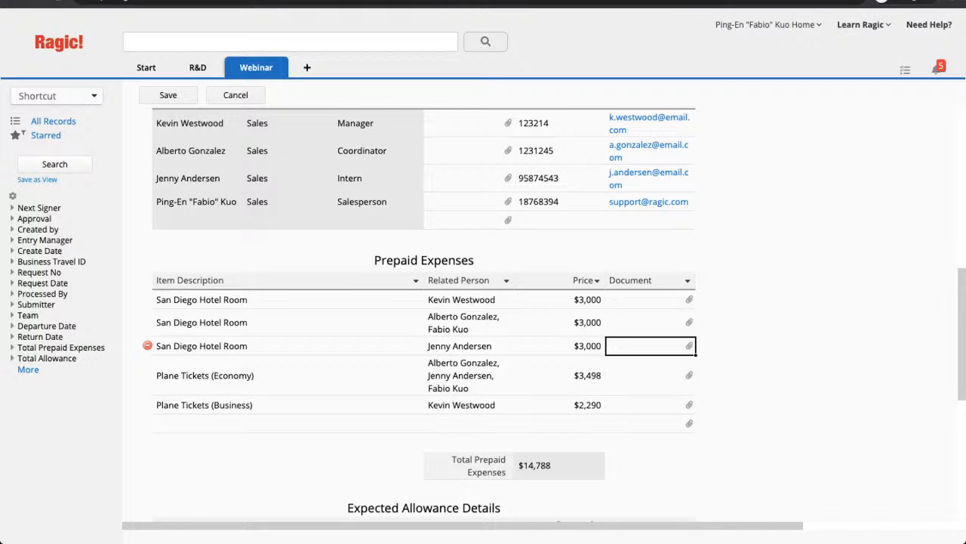
{"action": "scroll", "coordinate": [554, 313], "scroll_direction": "down", "scroll_amount": 4}
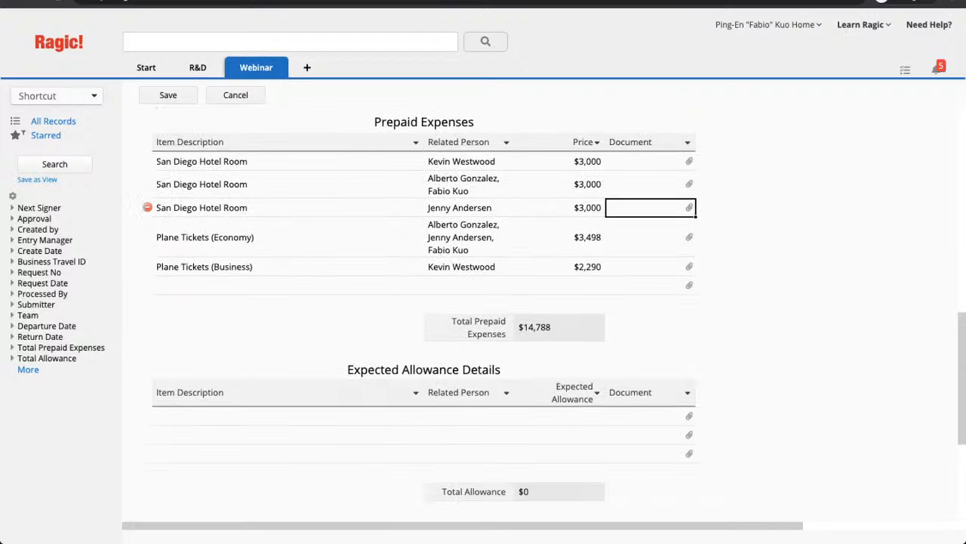
- Add a Car Rental (On site) allowance row for one traveller at 1,290
{"action": "left_click", "coordinate": [289, 417]}
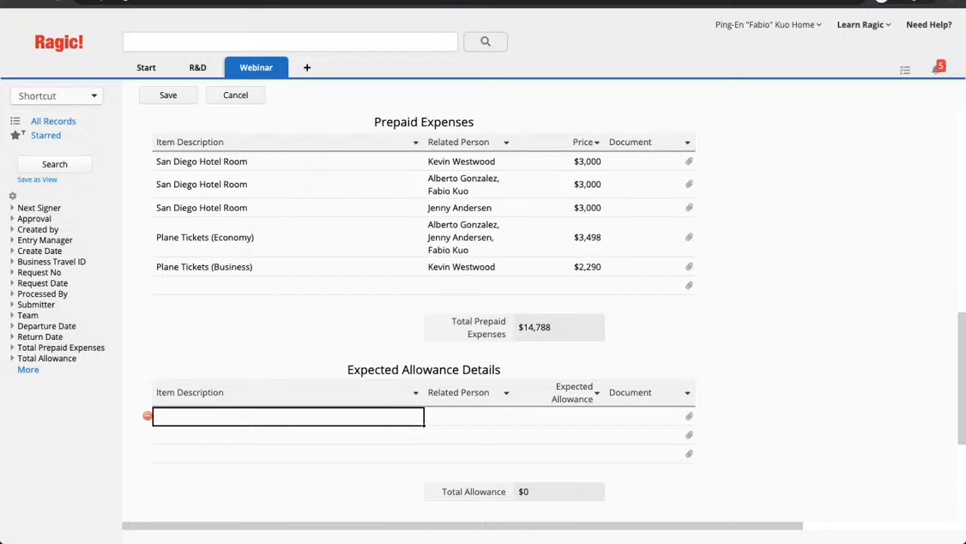
{"action": "type", "text": "Car Rental (On site)"}
{"action": "key", "text": "Tab"}
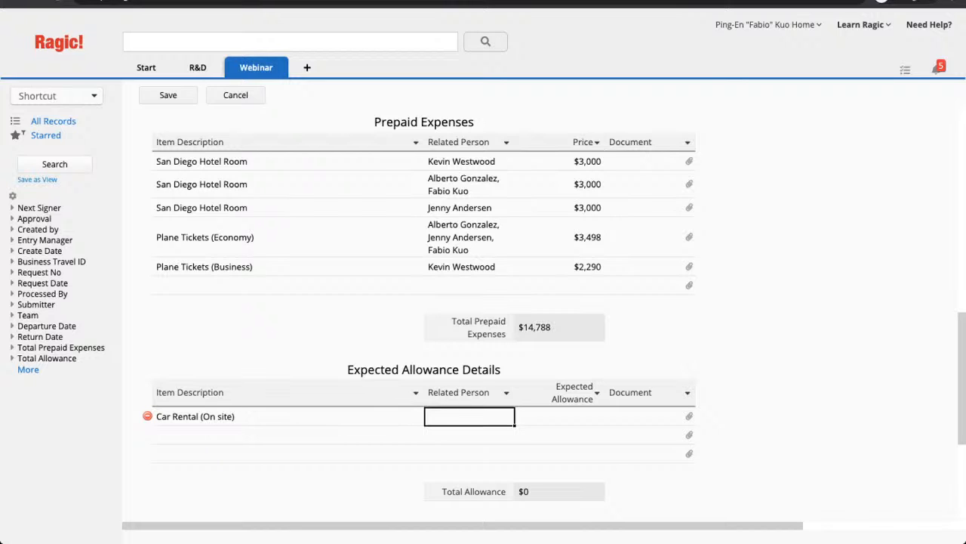
{"action": "key", "text": "Tab"}
{"action": "type", "text": "1,2"}
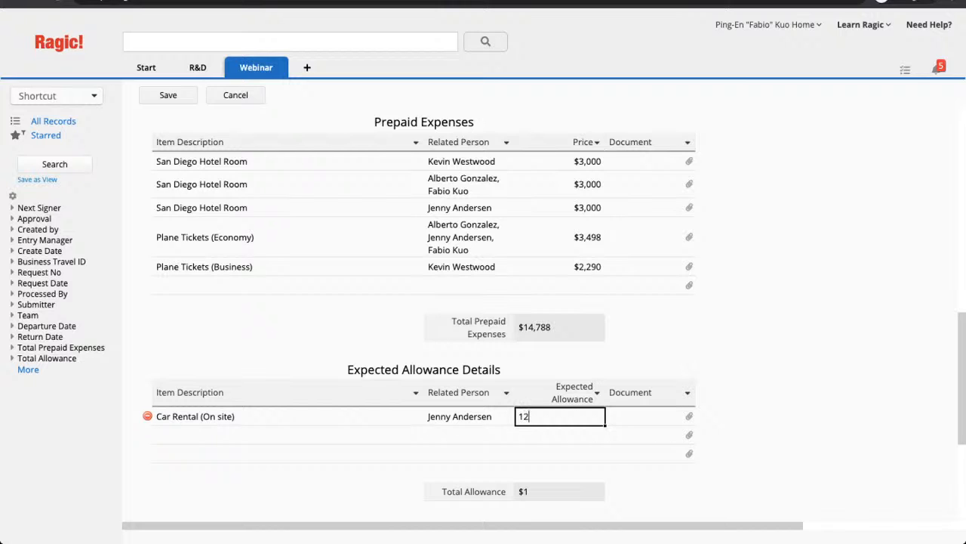
{"action": "type", "text": "90"}
{"action": "key", "text": "Tab"}
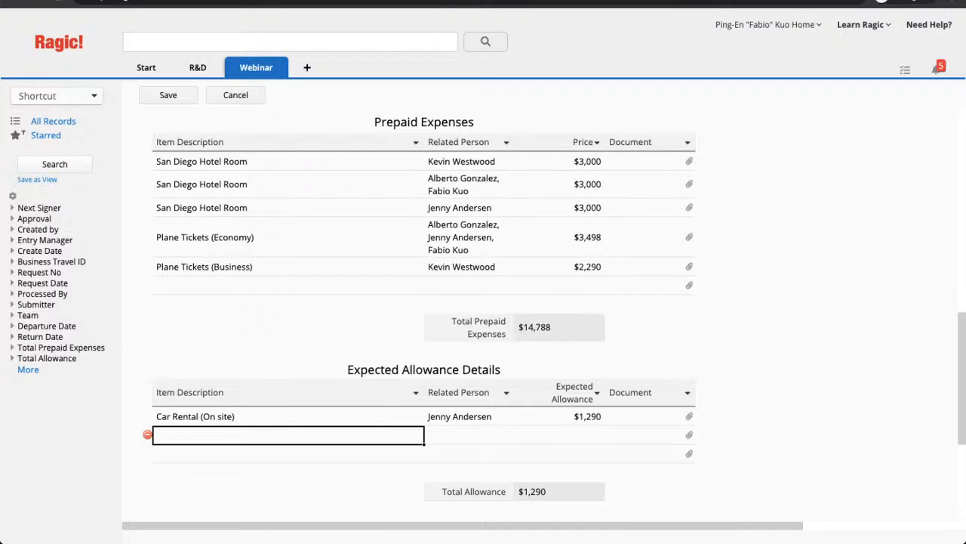
- Add a Daily Allowance (Level 1-5) row for the three travellers at 10000
{"action": "type", "text": "Daily Allowance (Level 1-5)"}
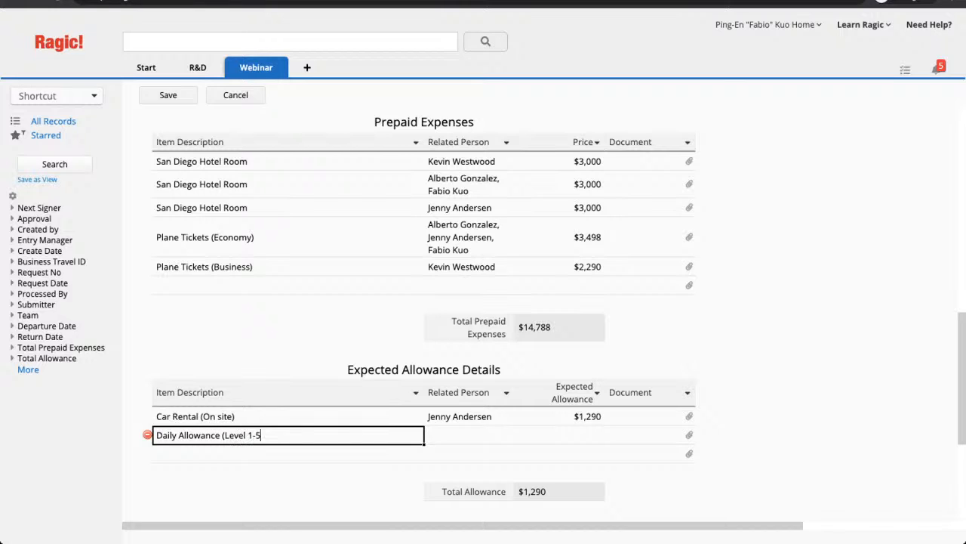
{"action": "key", "text": "Tab"}
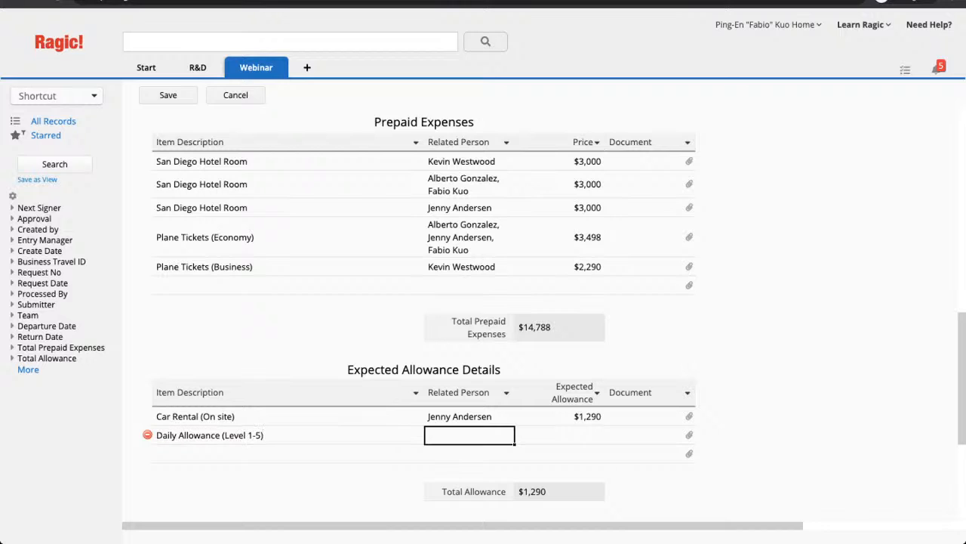
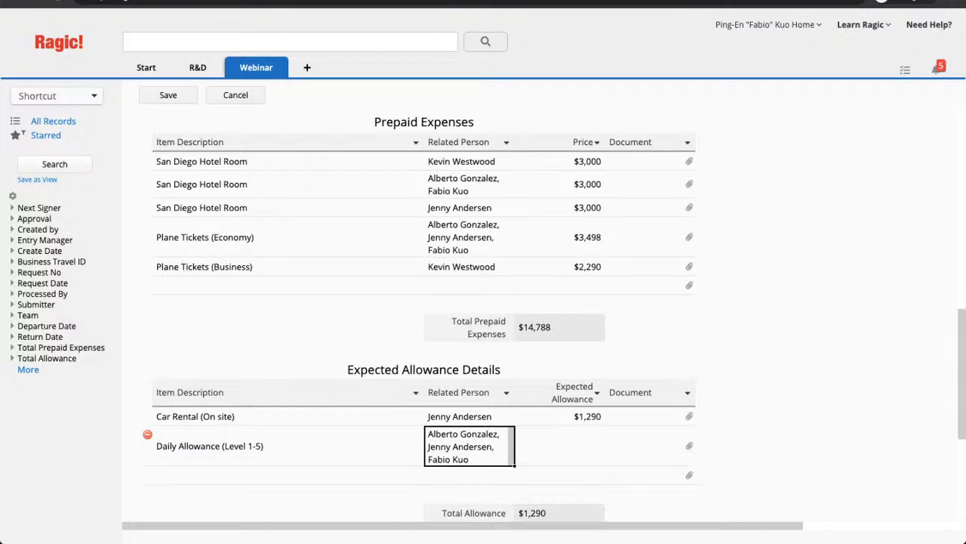
{"action": "key", "text": "Tab"}
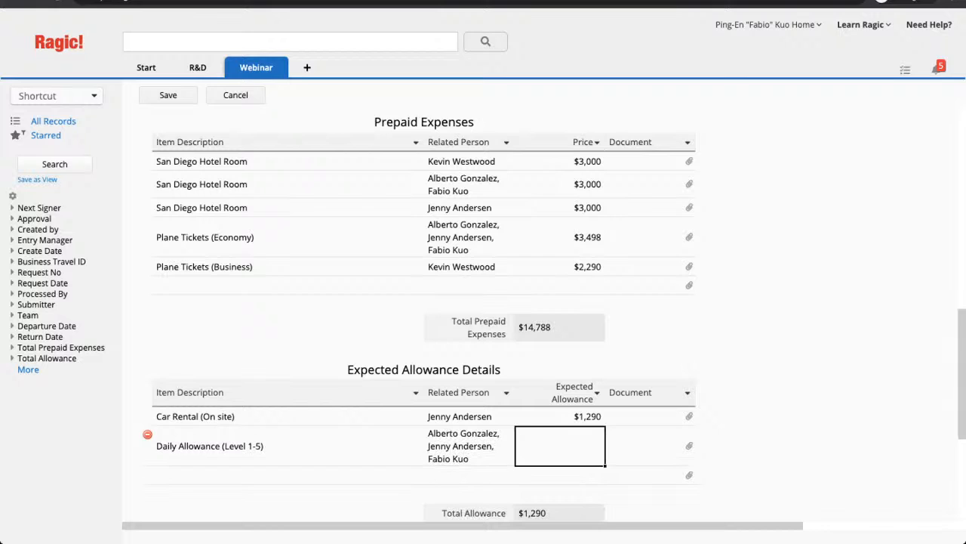
{"action": "type", "text": "10000"}
{"action": "key", "text": "Tab"}
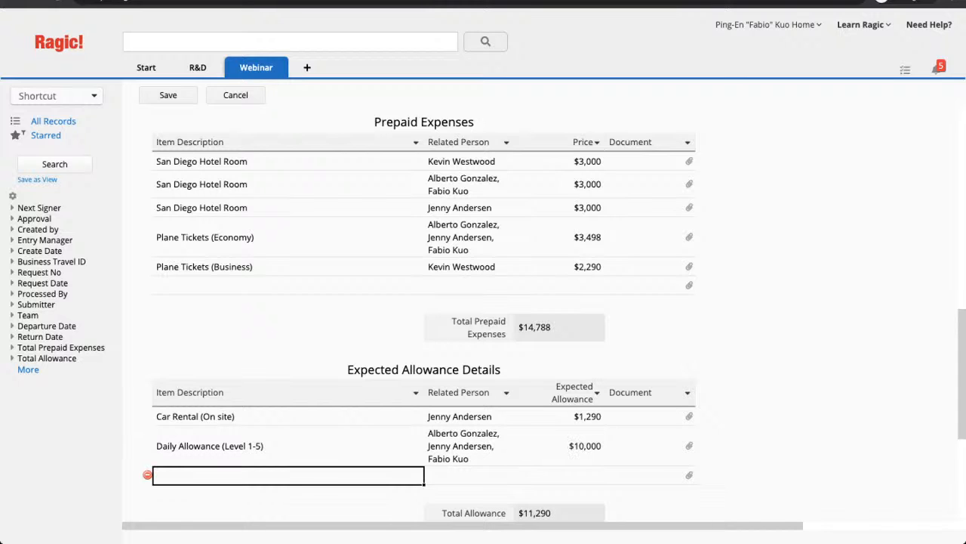
- Add a Daily Allowance (Manager) row for the manager at 6000
{"action": "type", "text": "Daily ALlo"}
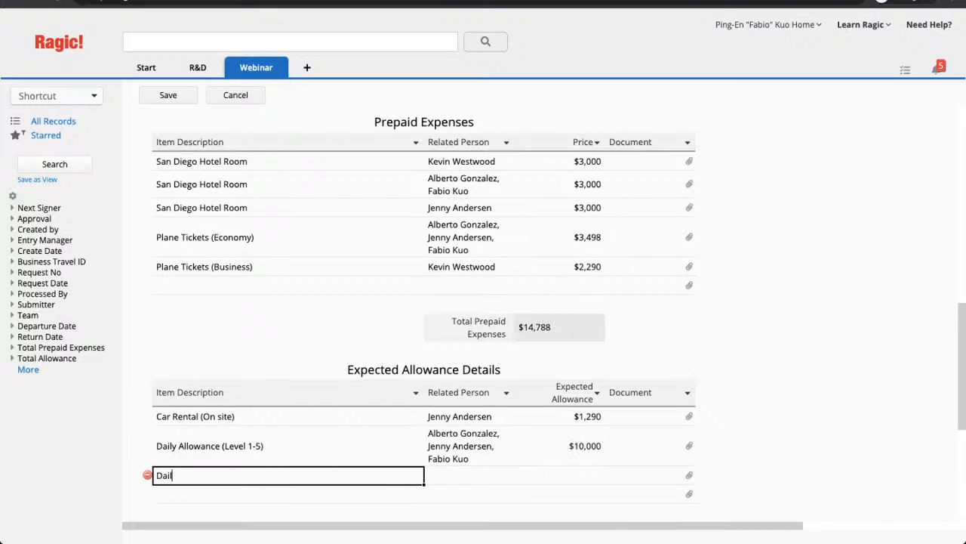
{"action": "key", "text": "BackSpace"}
{"action": "key", "text": "BackSpace"}
{"action": "key", "text": "BackSpace"}
{"action": "type", "text": "llowance (Manager)"}
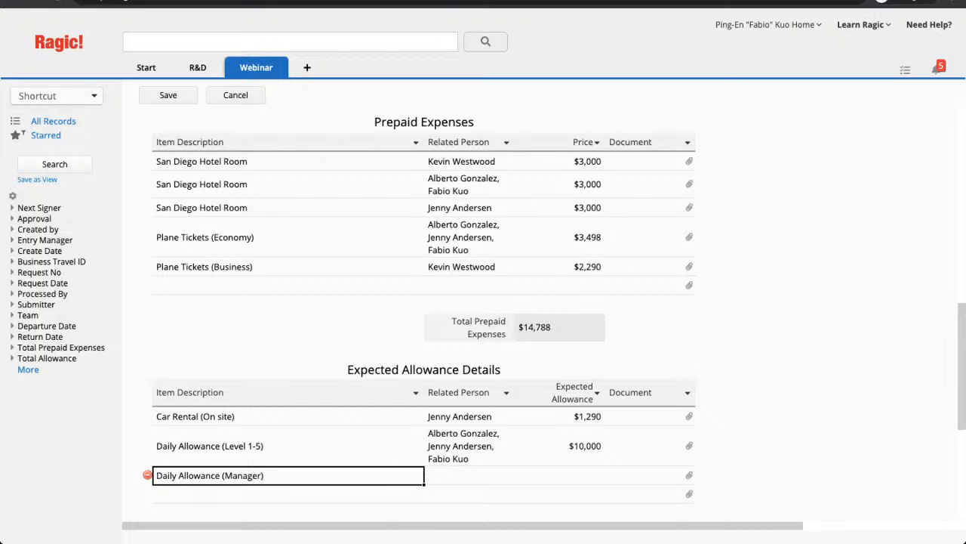
{"action": "key", "text": "Tab"}
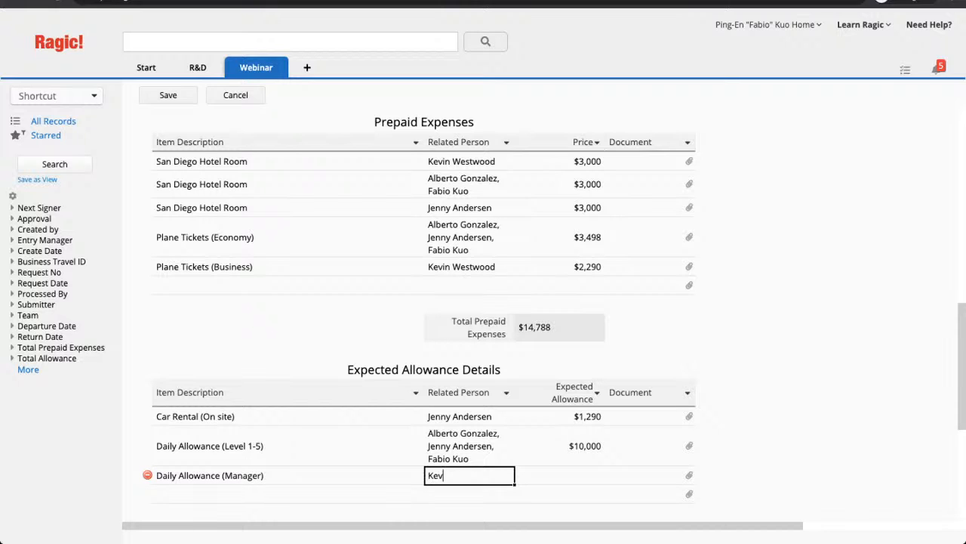
{"action": "key", "text": "Tab"}
{"action": "type", "text": "6000"}
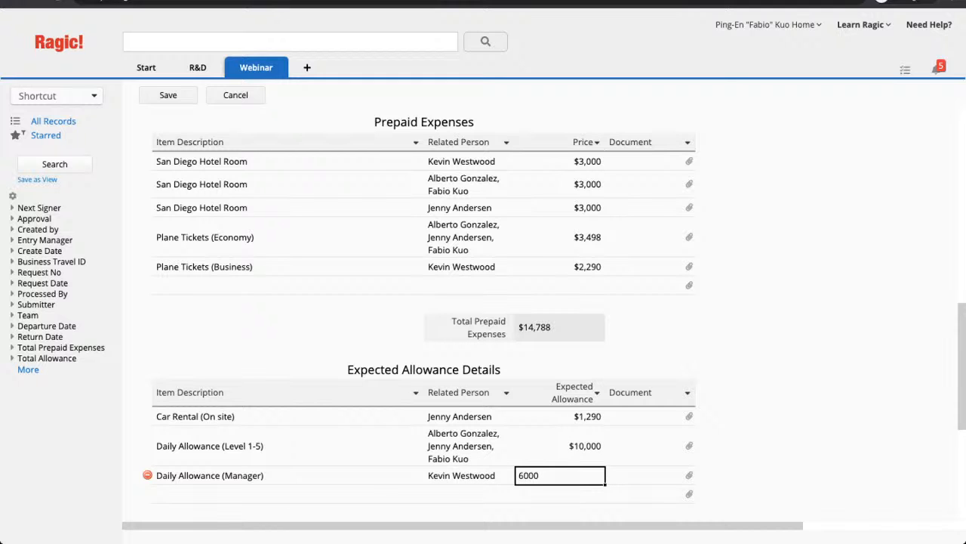
{"action": "left_click", "coordinate": [189, 445]}
{"action": "scroll", "coordinate": [483, 308], "scroll_direction": "down", "scroll_amount": 2}
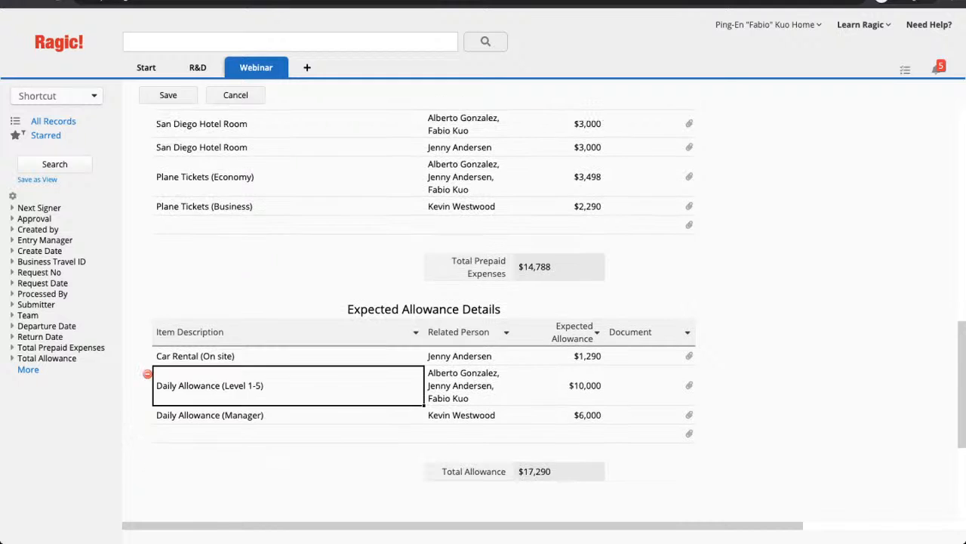
{"action": "left_click", "coordinate": [560, 245]}
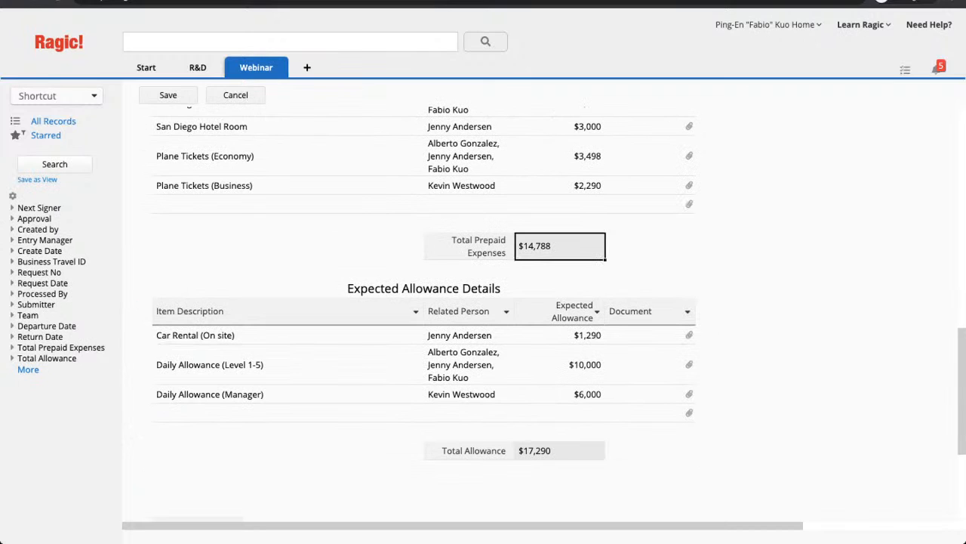
{"action": "scroll", "coordinate": [483, 313], "scroll_direction": "up", "scroll_amount": 2}
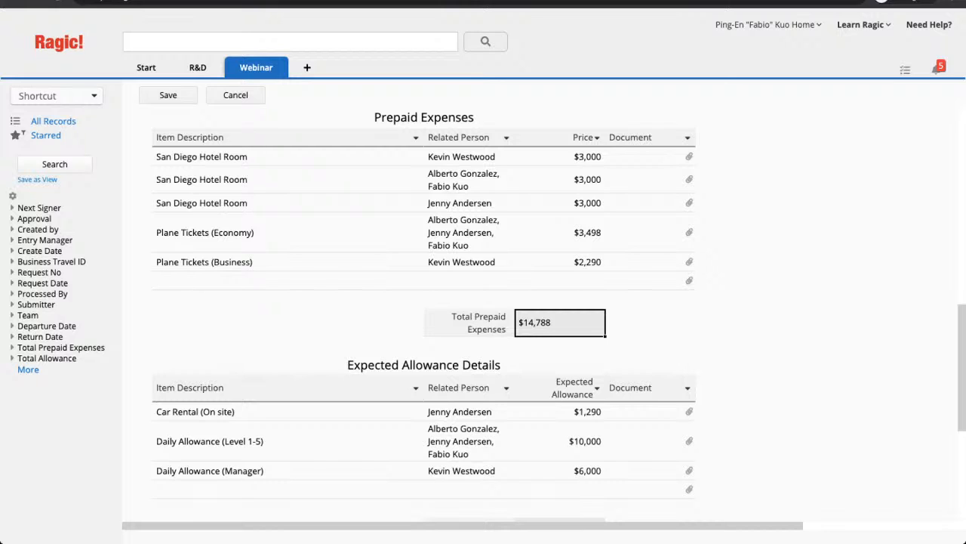
{"action": "scroll", "coordinate": [483, 314], "scroll_direction": "down", "scroll_amount": 5}
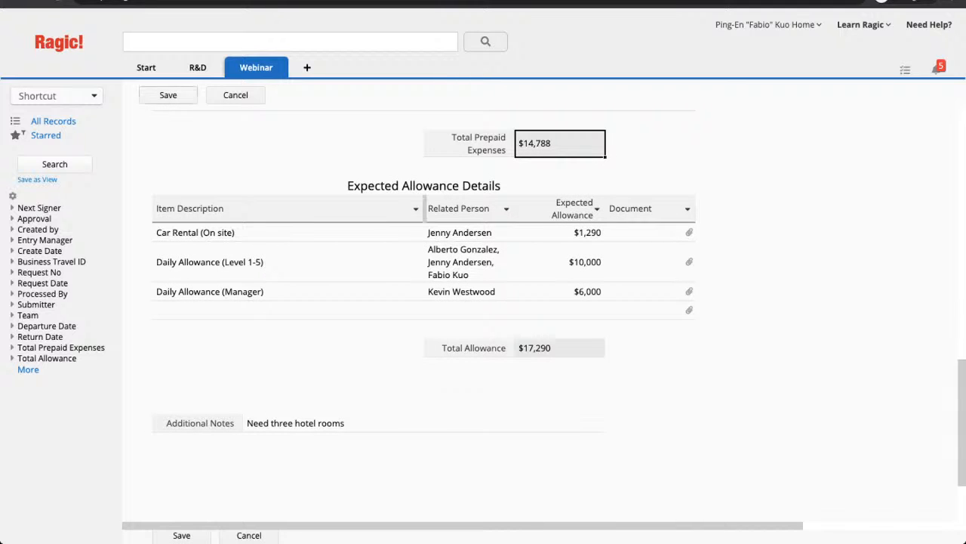
- Save BT-00007 and start its approval process
{"action": "left_click", "coordinate": [167, 95]}
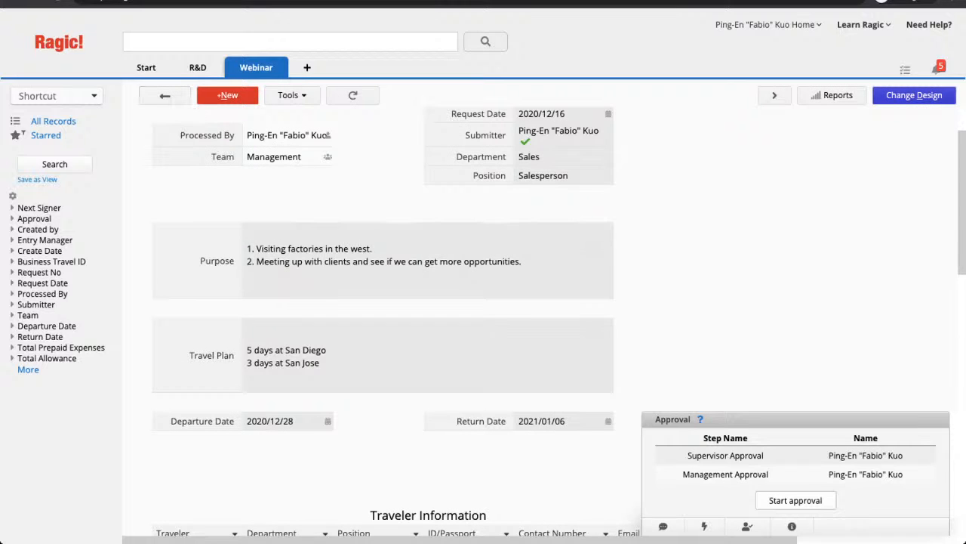
{"action": "scroll", "coordinate": [483, 322], "scroll_direction": "down", "scroll_amount": 4}
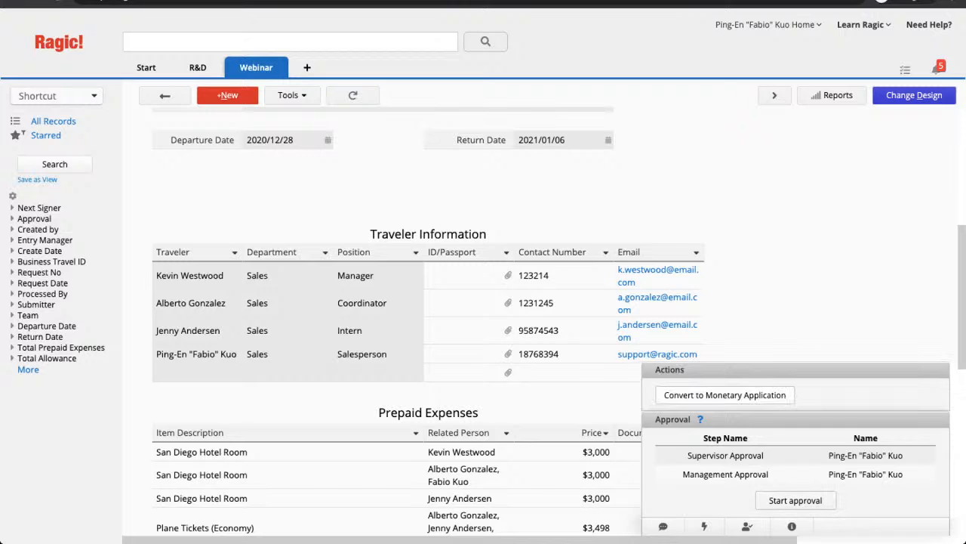
{"action": "left_click", "coordinate": [795, 499]}
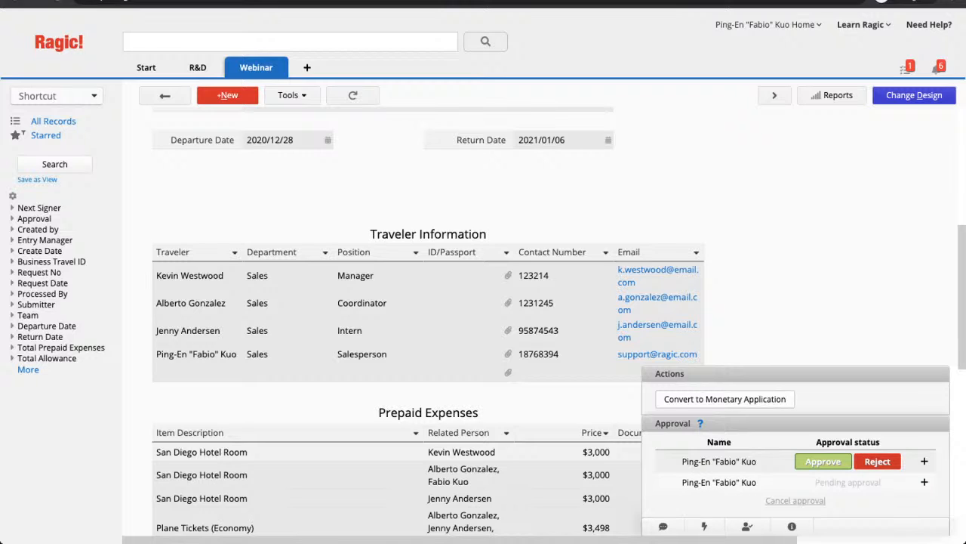
- Reject BT-00007 at Supervisor Approval without a reason and review the reset record
{"action": "left_click", "coordinate": [877, 460]}
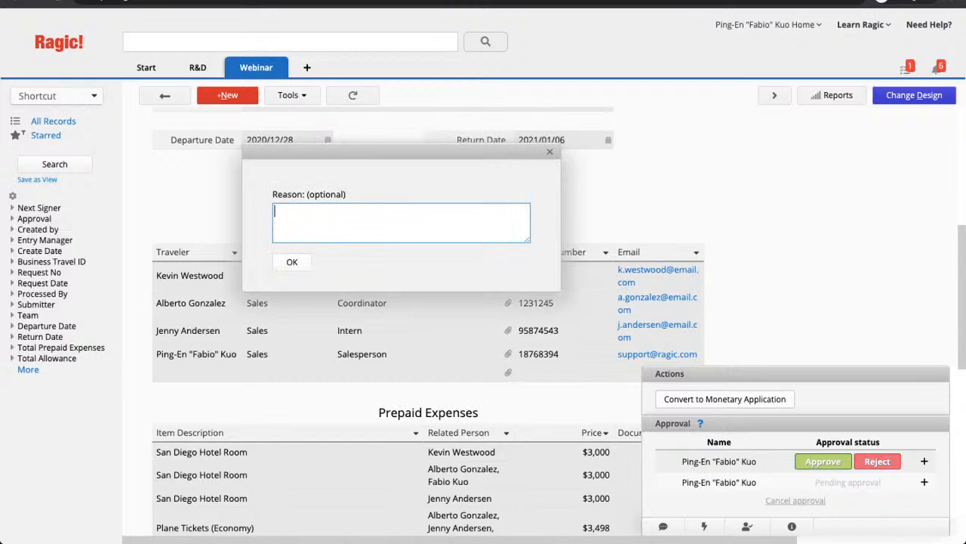
{"action": "left_click", "coordinate": [292, 262]}
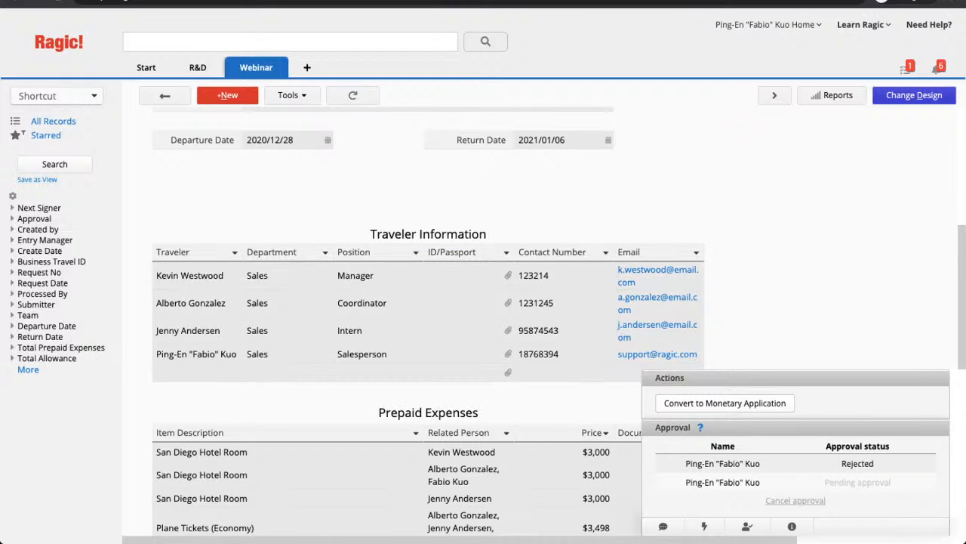
{"action": "left_click_drag", "start_coordinate": [841, 463], "coordinate": [875, 463]}
{"action": "scroll", "coordinate": [483, 317], "scroll_direction": "up", "scroll_amount": 3}
{"action": "scroll", "coordinate": [483, 317], "scroll_direction": "down", "scroll_amount": 2}
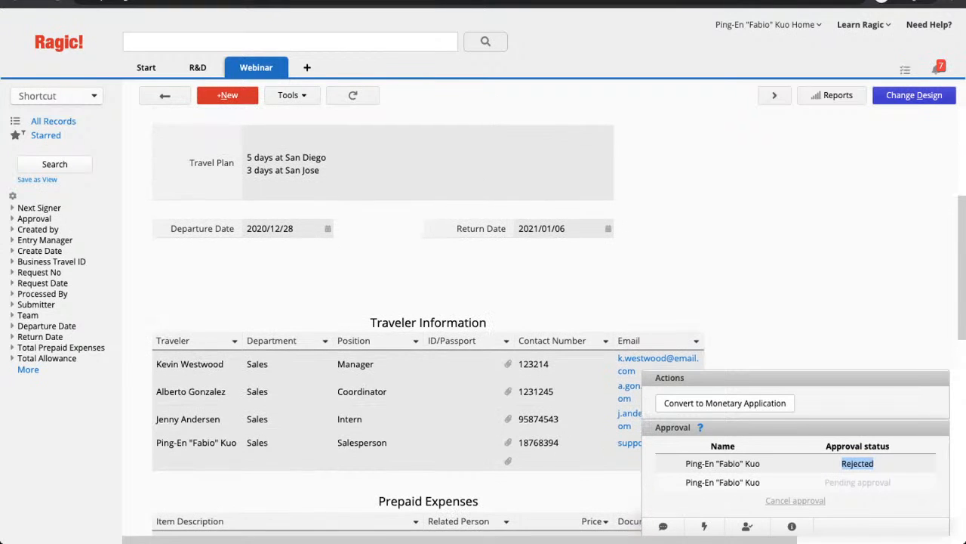
{"action": "scroll", "coordinate": [428, 317], "scroll_direction": "down", "scroll_amount": 5}
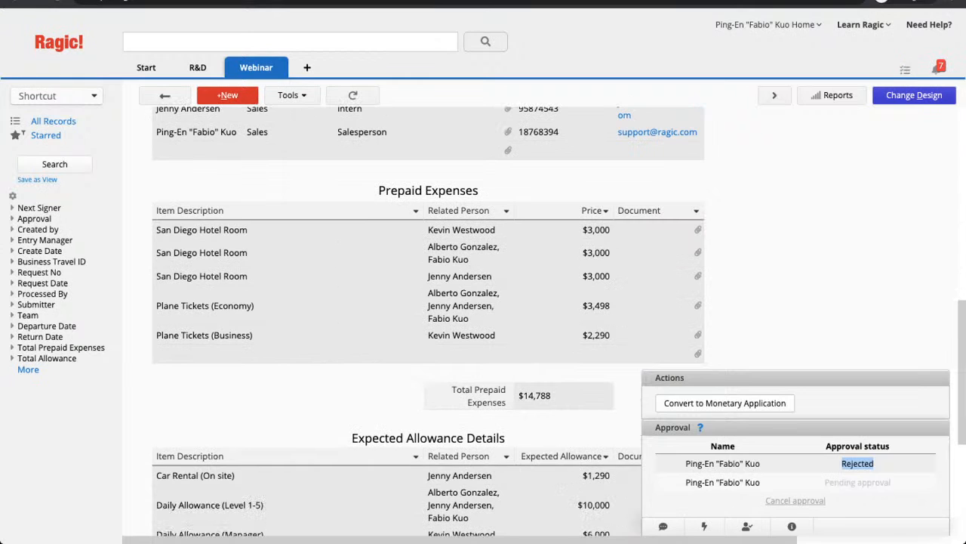
{"action": "scroll", "coordinate": [428, 318], "scroll_direction": "down", "scroll_amount": 4}
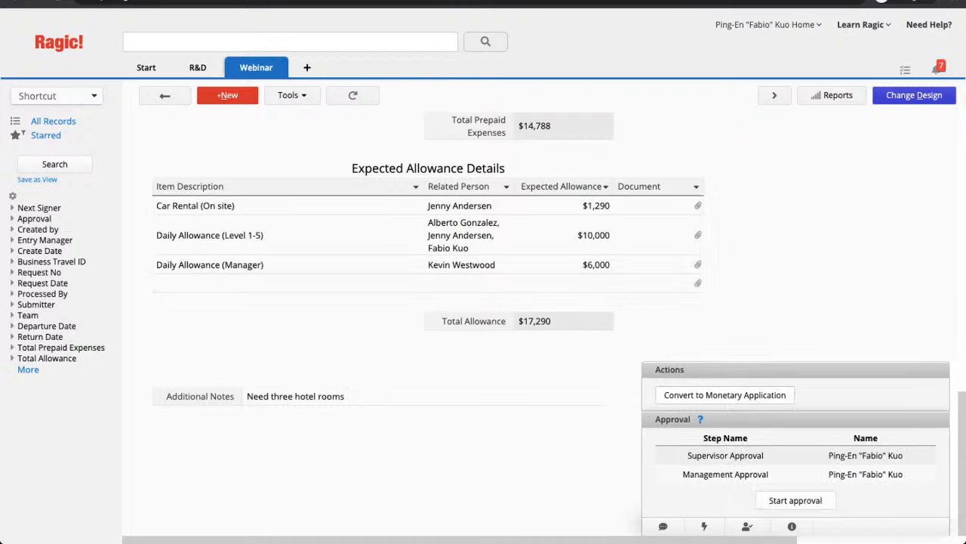
{"action": "scroll", "coordinate": [429, 317], "scroll_direction": "up", "scroll_amount": 1}
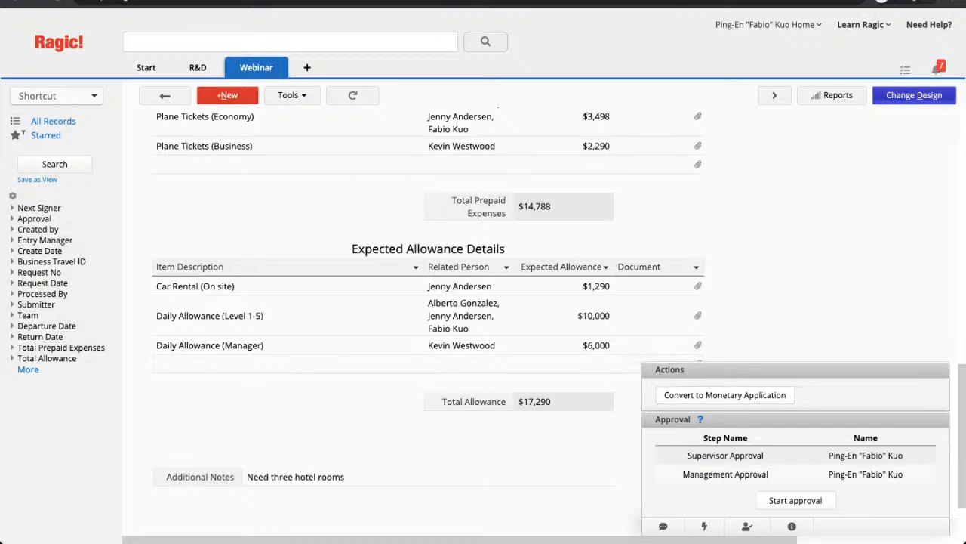
- In the form design's Access Rights, give Management Admin rights
{"action": "left_click", "coordinate": [915, 95]}
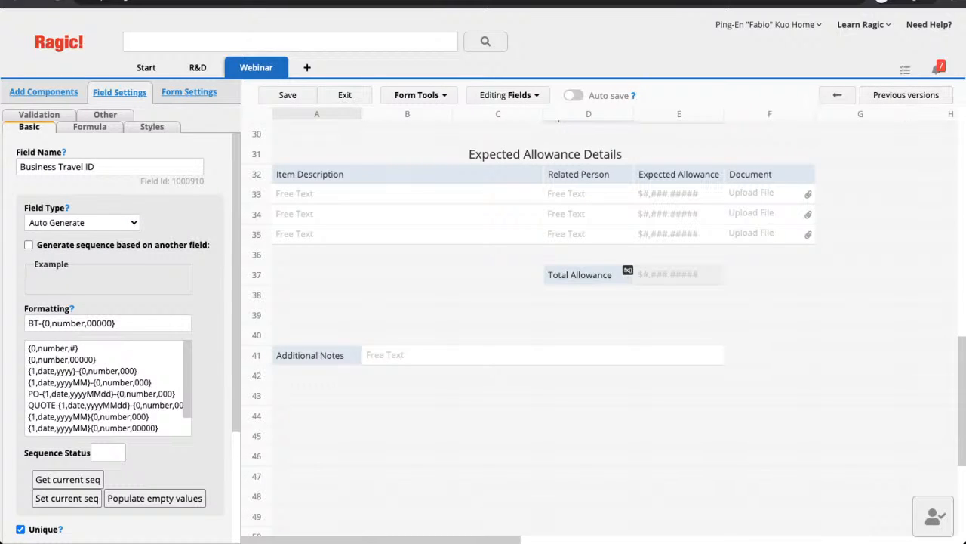
{"action": "mouse_move", "coordinate": [258, 68]}
{"action": "left_click", "coordinate": [188, 91]}
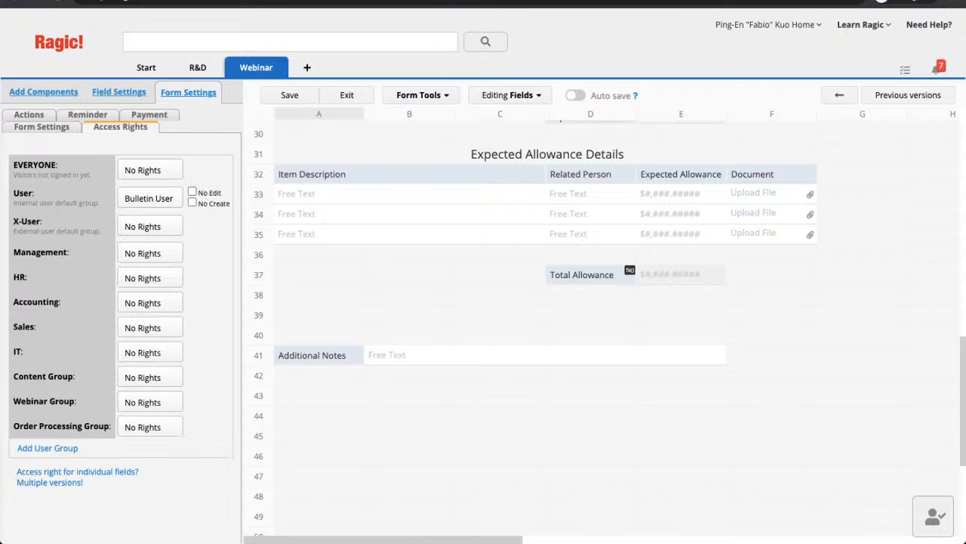
{"action": "left_click", "coordinate": [149, 252]}
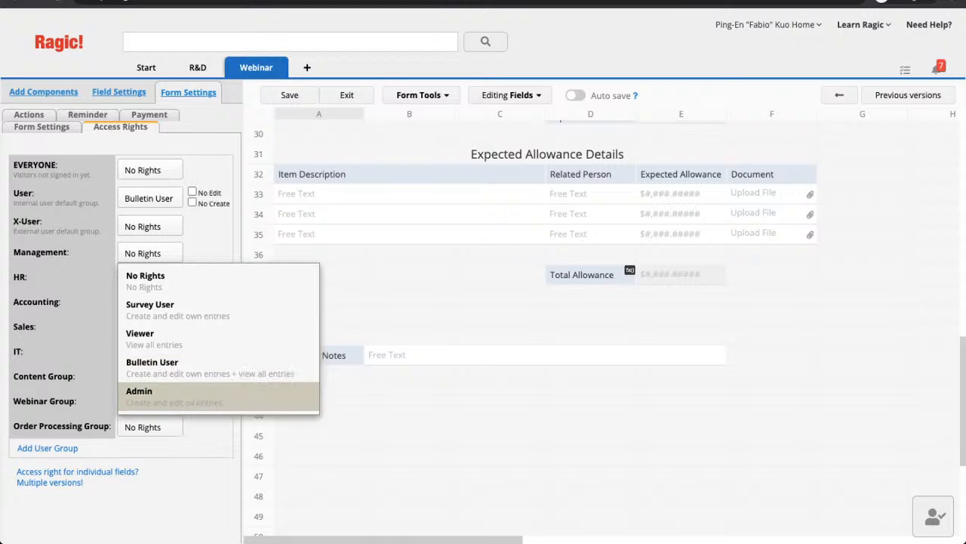
{"action": "left_click", "coordinate": [151, 395]}
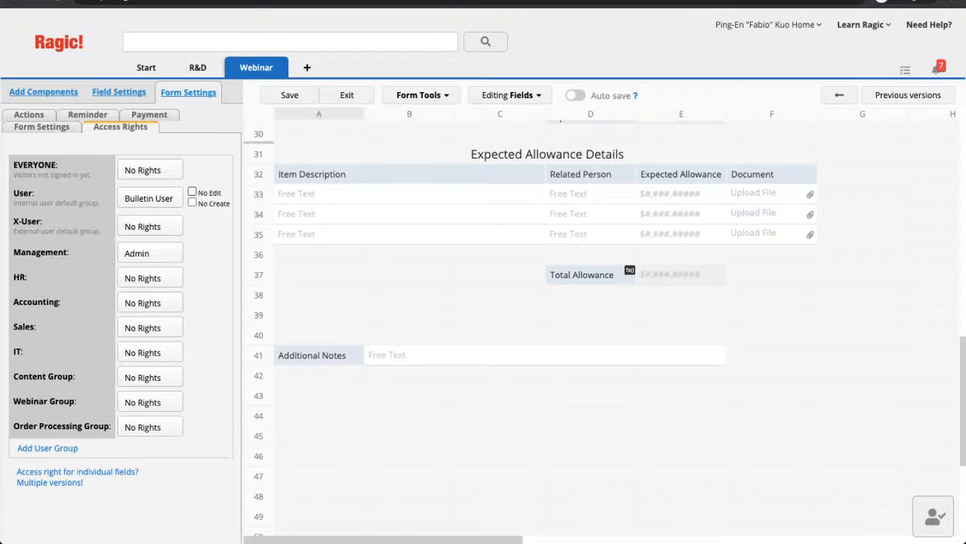
- Set ordinary Users to Survey User with No Edit and No Create
{"action": "mouse_move", "coordinate": [257, 68]}
{"action": "left_click", "coordinate": [148, 197]}
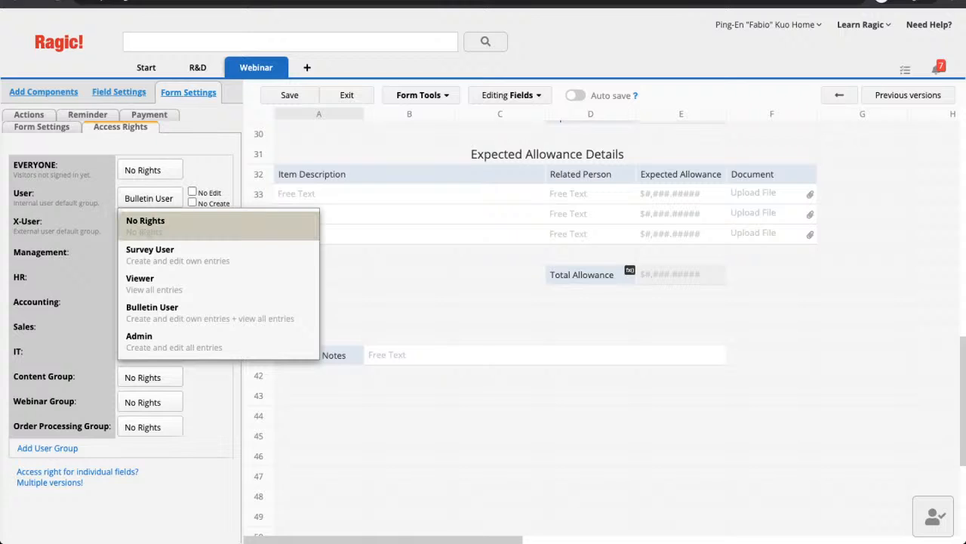
{"action": "left_click", "coordinate": [148, 223]}
{"action": "left_click", "coordinate": [149, 198]}
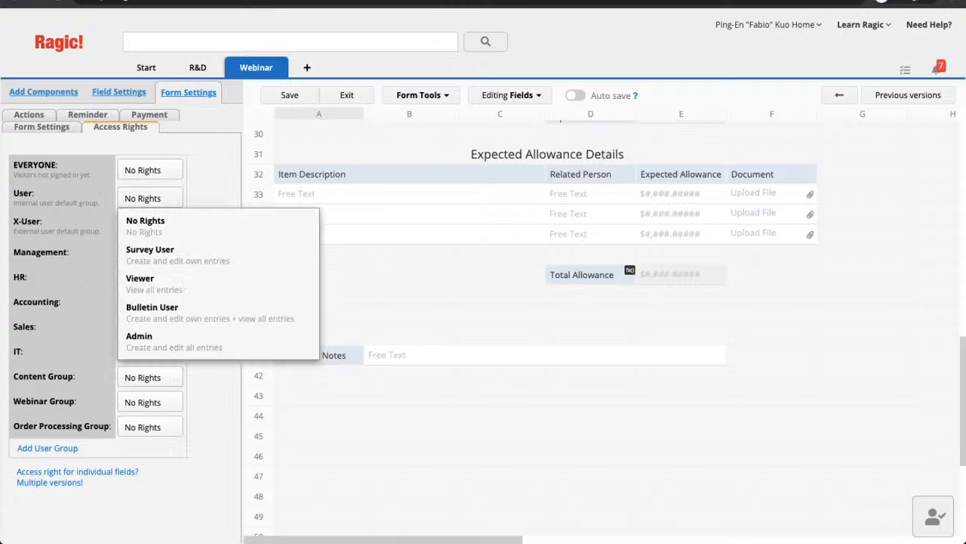
{"action": "left_click", "coordinate": [140, 279]}
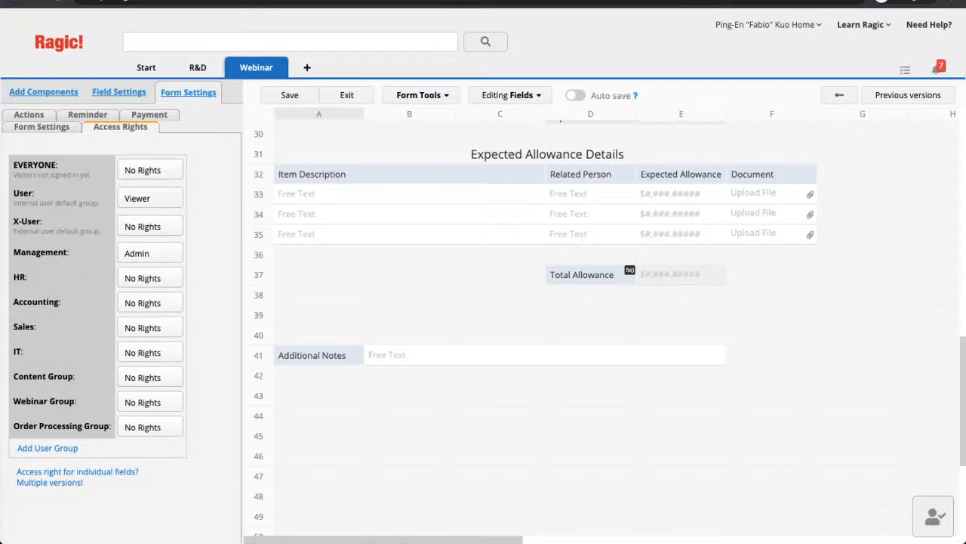
{"action": "left_click", "coordinate": [148, 198]}
{"action": "left_click", "coordinate": [143, 248]}
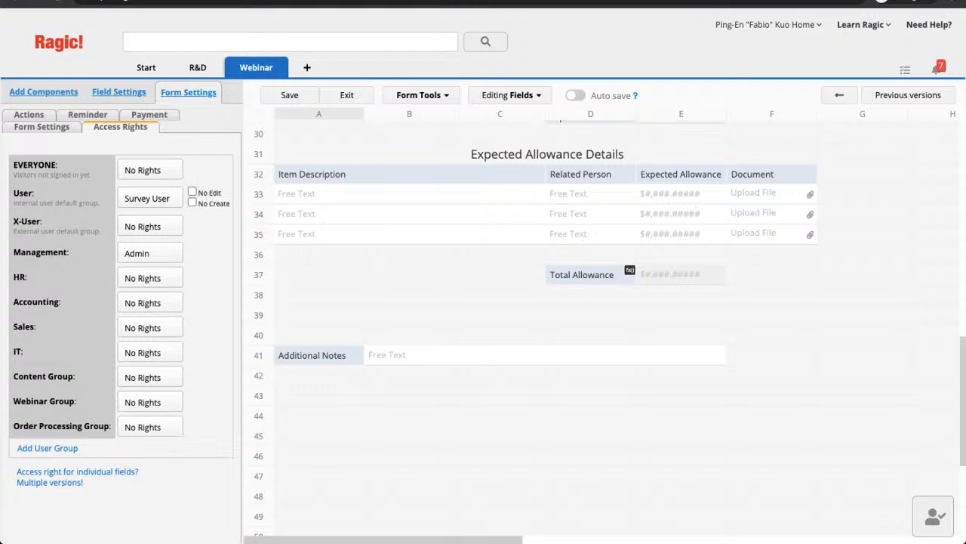
{"action": "left_click", "coordinate": [191, 192]}
{"action": "left_click", "coordinate": [192, 202]}
- Make Convert to Monetary Application executable only when approved
{"action": "left_click", "coordinate": [41, 126]}
{"action": "left_click", "coordinate": [29, 114]}
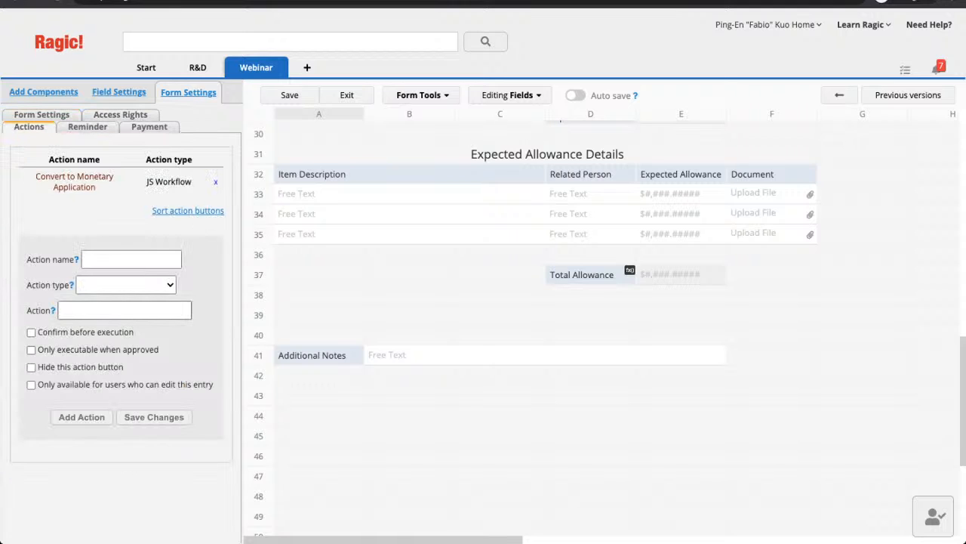
{"action": "left_click", "coordinate": [74, 182]}
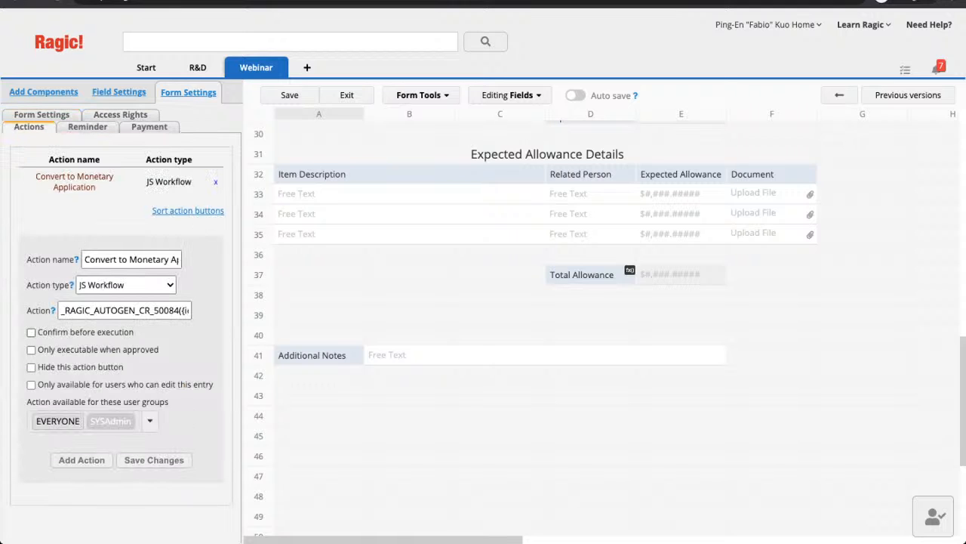
{"action": "left_click", "coordinate": [31, 332]}
{"action": "left_click", "coordinate": [30, 333]}
{"action": "left_click", "coordinate": [31, 350]}
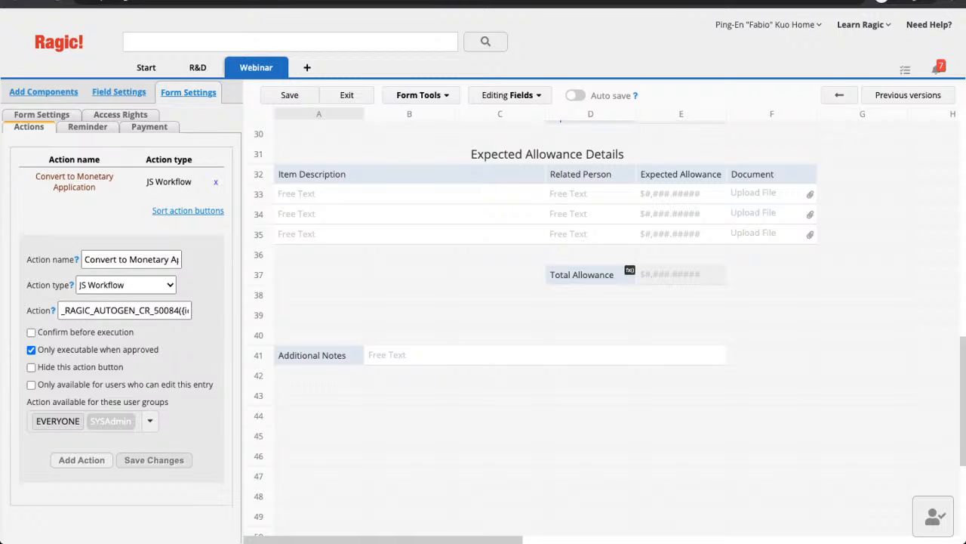
{"action": "left_click", "coordinate": [154, 459]}
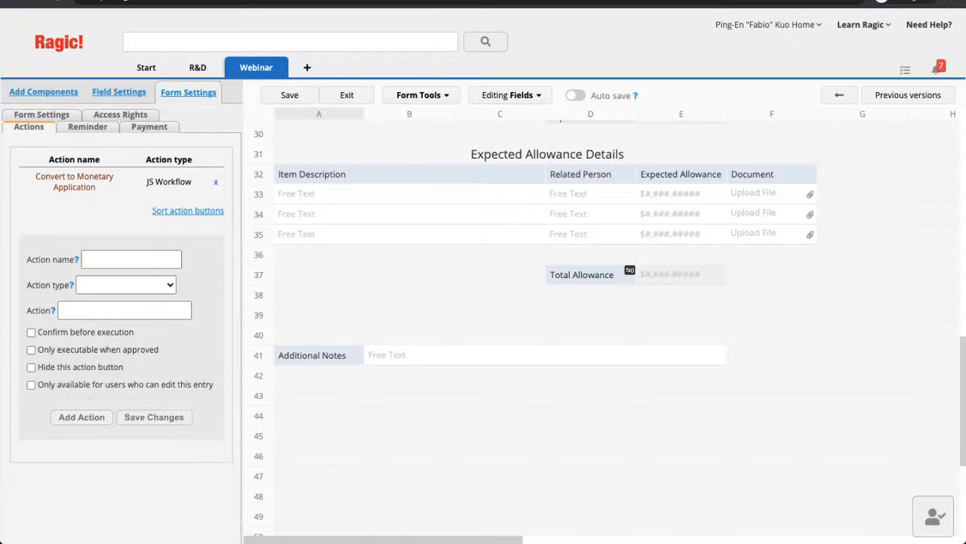
- Save the form design, exit design mode, and start BT-00007's approval
{"action": "left_click", "coordinate": [289, 95]}
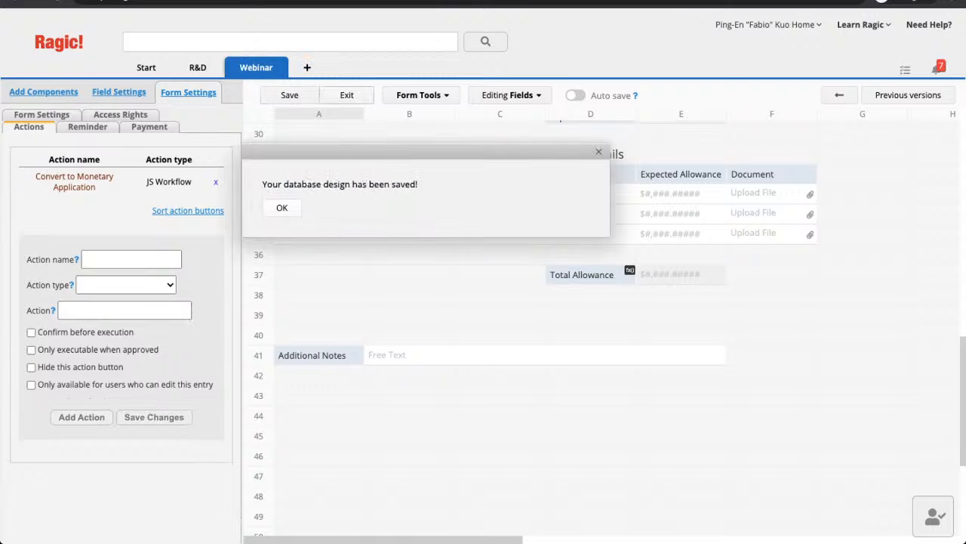
{"action": "key", "text": "Return"}
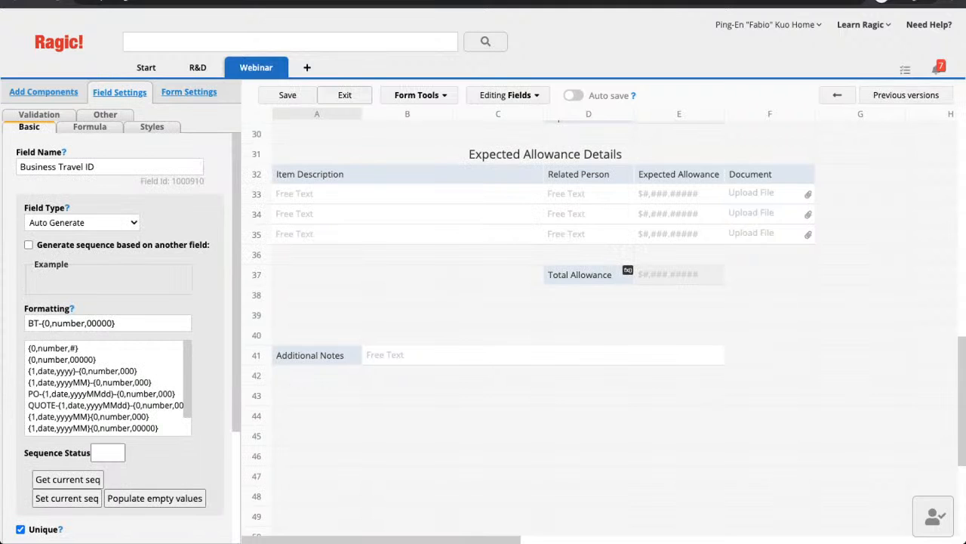
{"action": "left_click", "coordinate": [345, 95]}
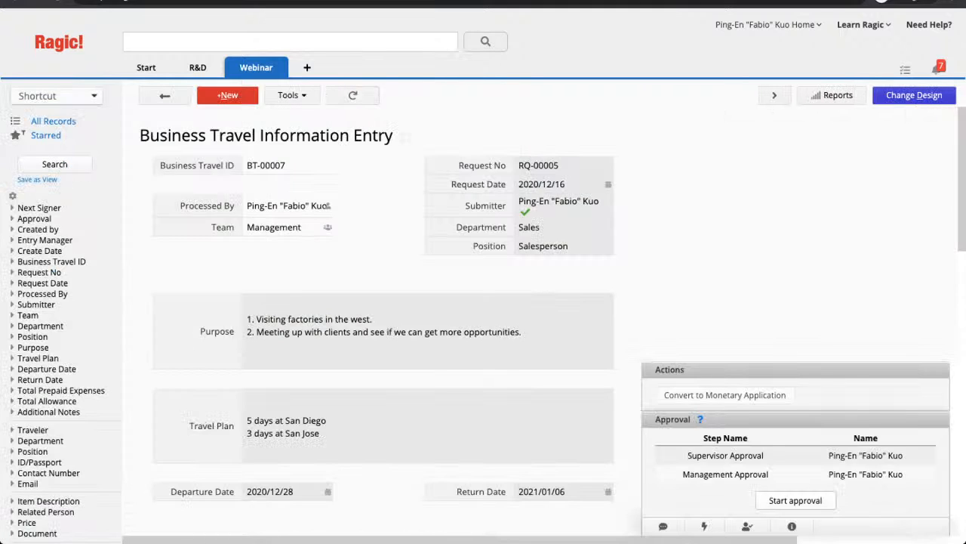
{"action": "scroll", "coordinate": [483, 317], "scroll_direction": "down", "scroll_amount": 8}
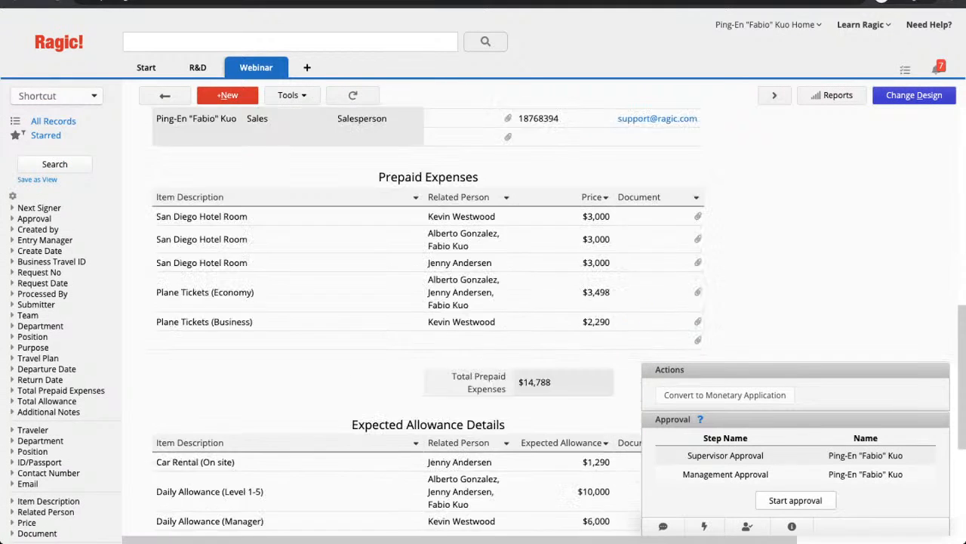
{"action": "scroll", "coordinate": [483, 317], "scroll_direction": "down", "scroll_amount": 3}
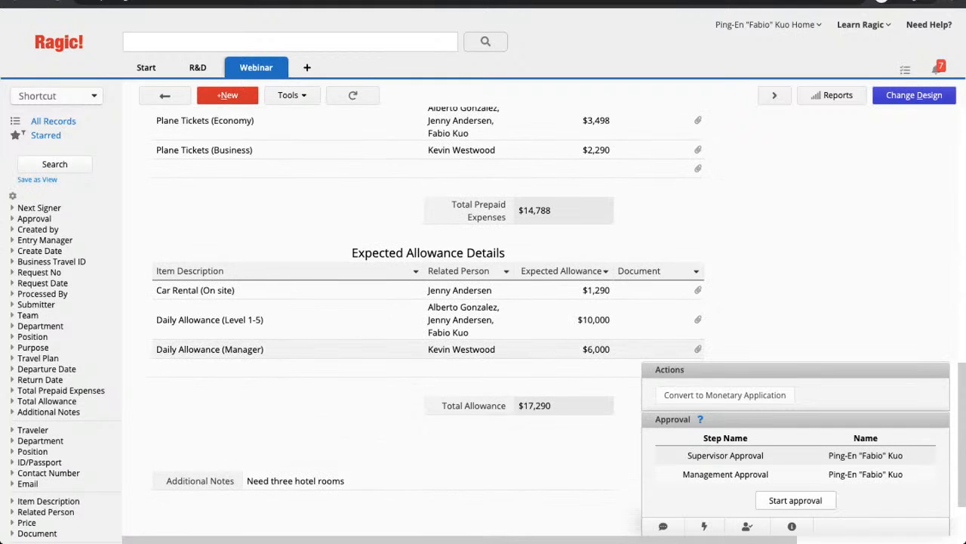
{"action": "left_click", "coordinate": [796, 500]}
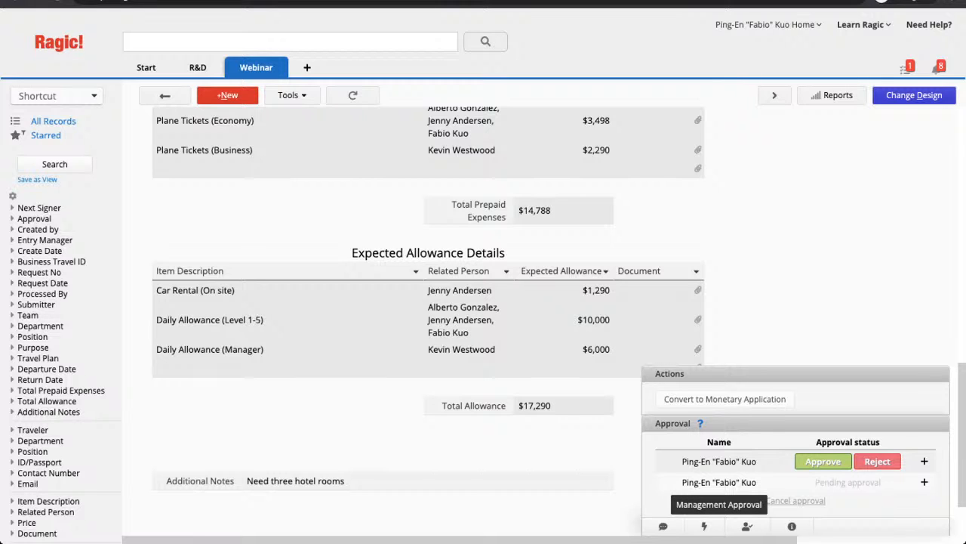
- Approve the first step of BT-00007 without giving a reason
{"action": "left_click", "coordinate": [823, 461]}
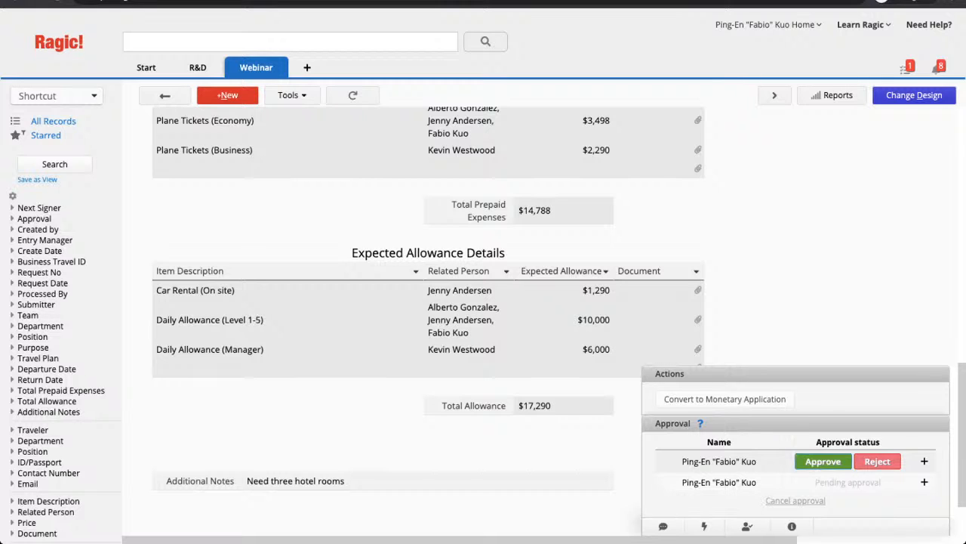
{"action": "left_click", "coordinate": [292, 285]}
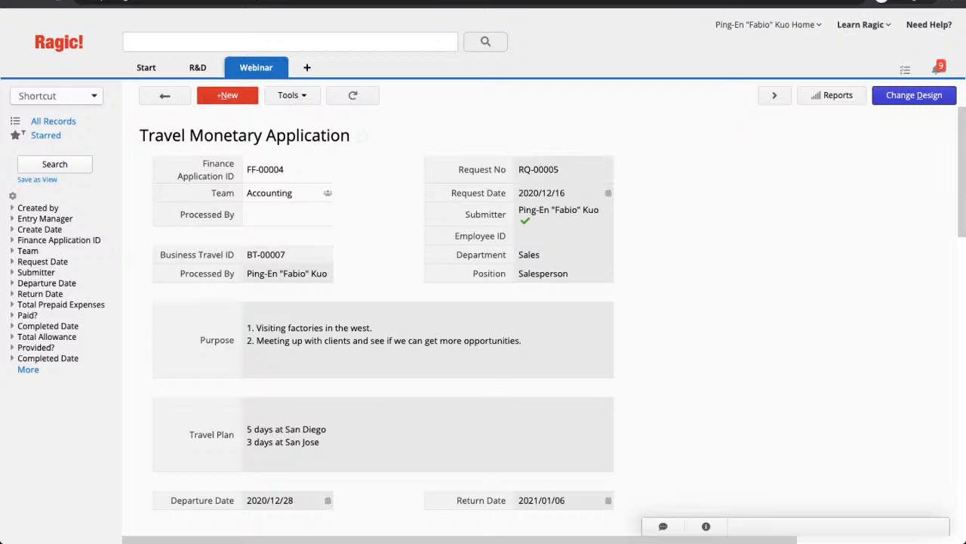
- Enter the processor's name in FF-00004's Processed By field and review the carried-over details
{"action": "left_click", "coordinate": [564, 170]}
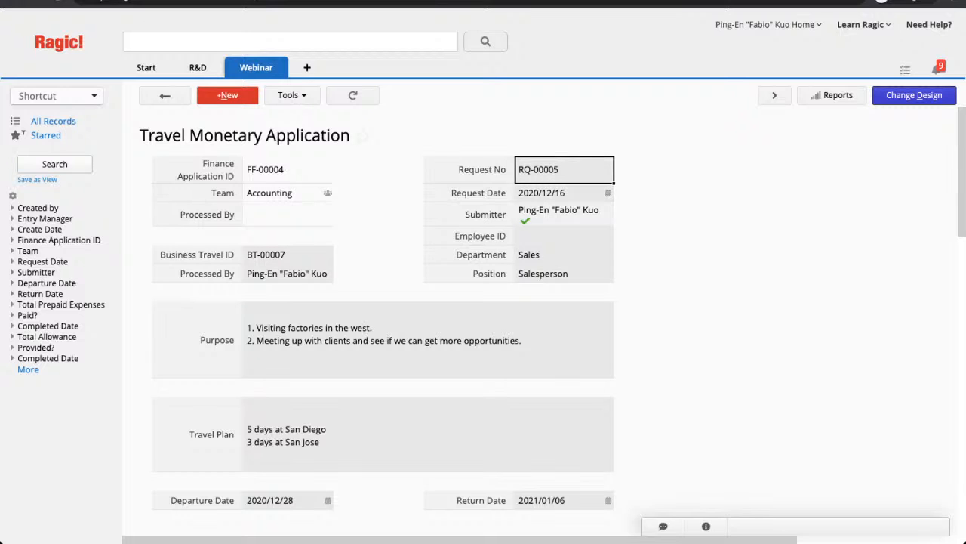
{"action": "scroll", "coordinate": [553, 321], "scroll_direction": "down", "scroll_amount": 3}
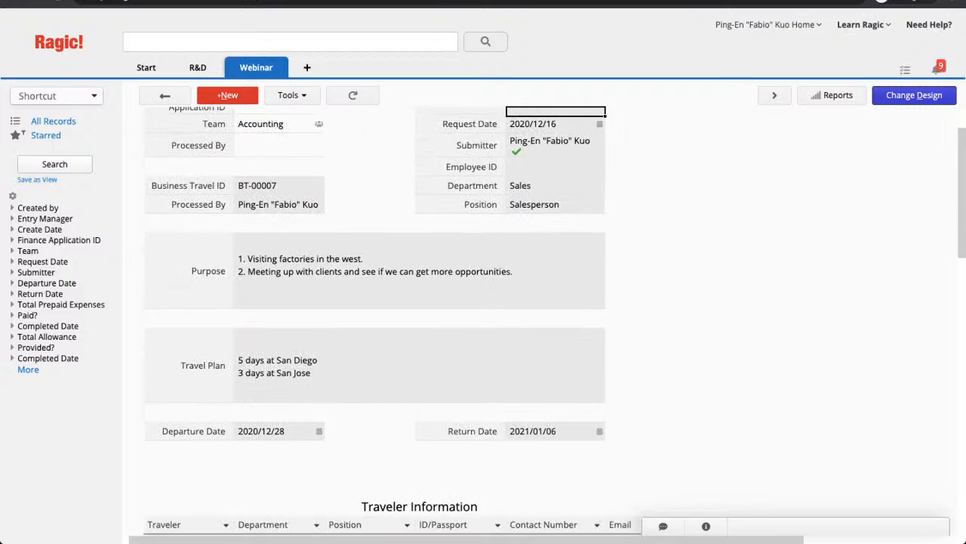
{"action": "scroll", "coordinate": [379, 321], "scroll_direction": "up", "scroll_amount": 2}
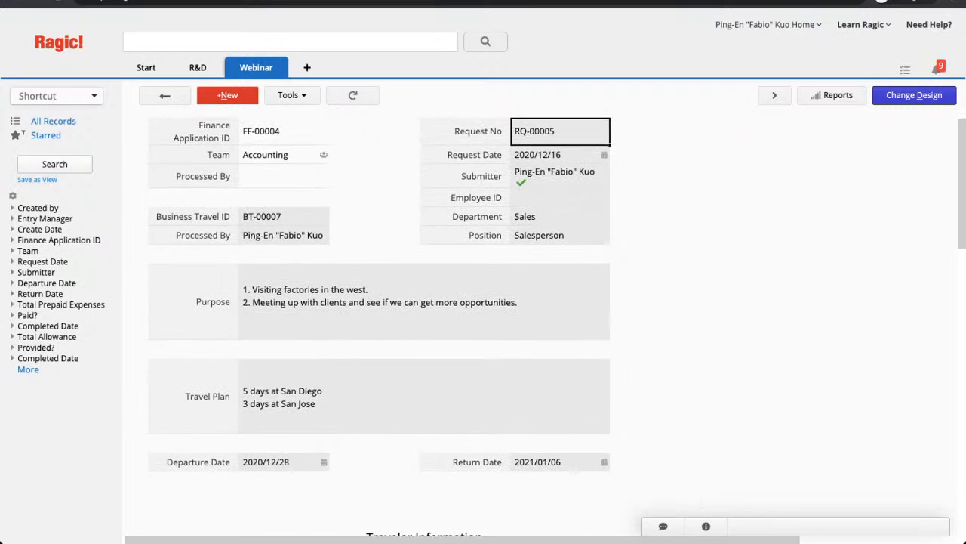
{"action": "left_click", "coordinate": [284, 176]}
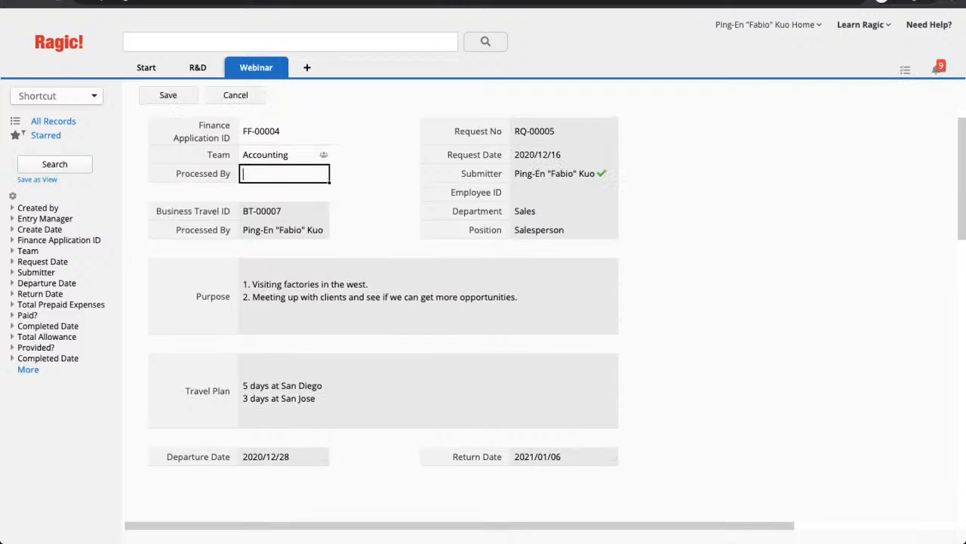
{"action": "scroll", "coordinate": [483, 302], "scroll_direction": "down", "scroll_amount": 3}
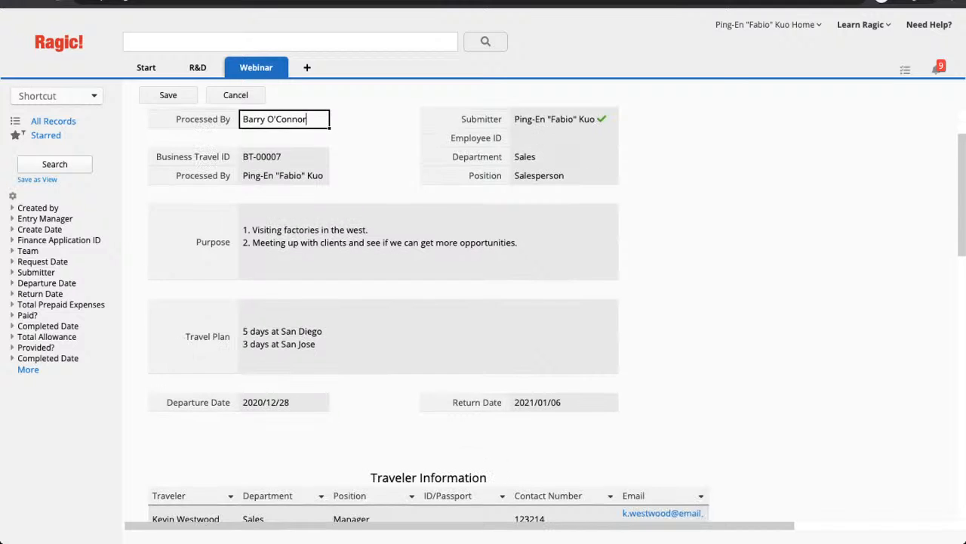
{"action": "scroll", "coordinate": [484, 302], "scroll_direction": "down", "scroll_amount": 4}
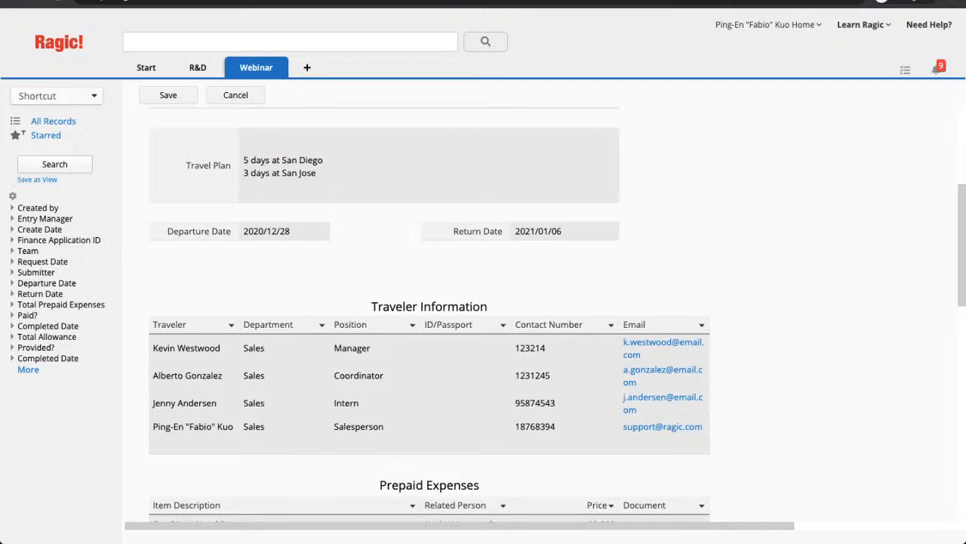
{"action": "scroll", "coordinate": [483, 317], "scroll_direction": "down", "scroll_amount": 10}
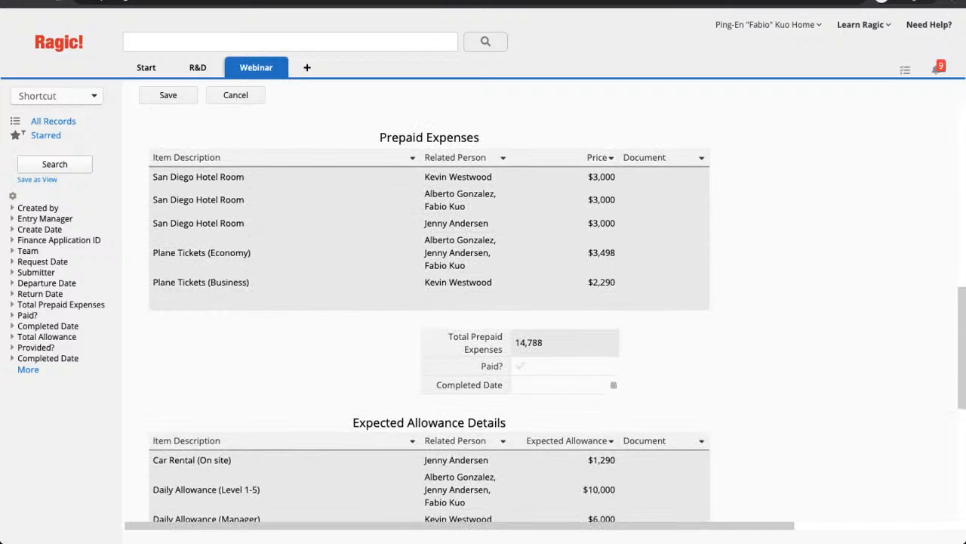
{"action": "scroll", "coordinate": [420, 295], "scroll_direction": "down", "scroll_amount": 4}
{"action": "scroll", "coordinate": [421, 295], "scroll_direction": "down", "scroll_amount": 1}
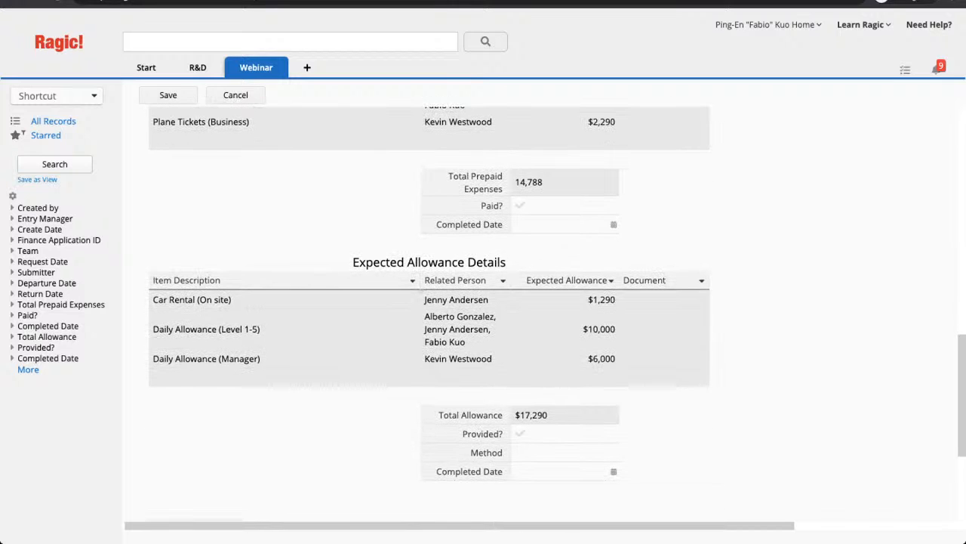
{"action": "scroll", "coordinate": [429, 311], "scroll_direction": "down", "scroll_amount": 1}
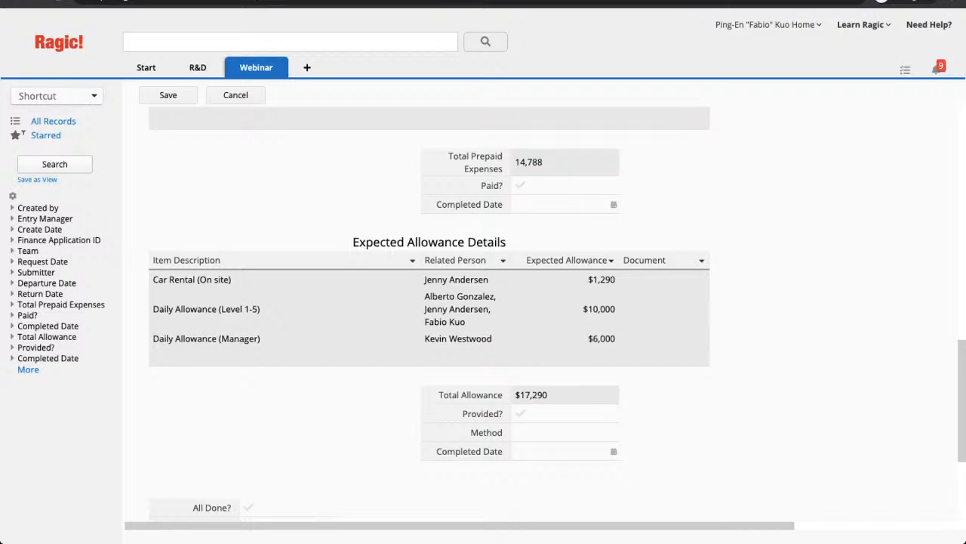
- Mark prepaid expenses Paid on 2020/12/16 and set Method Cheque/Cash with allowance date 2020/12/16
{"action": "left_click", "coordinate": [520, 185]}
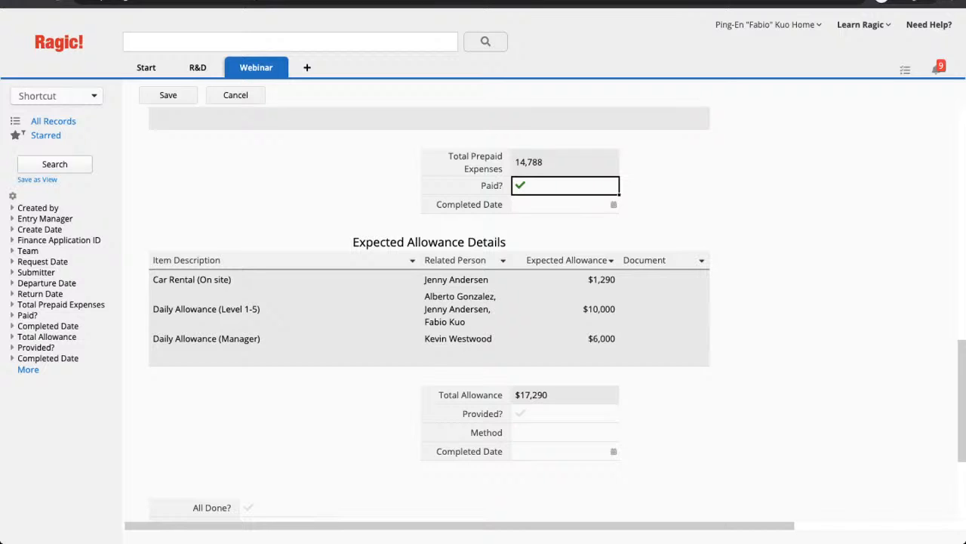
{"action": "left_click", "coordinate": [564, 205]}
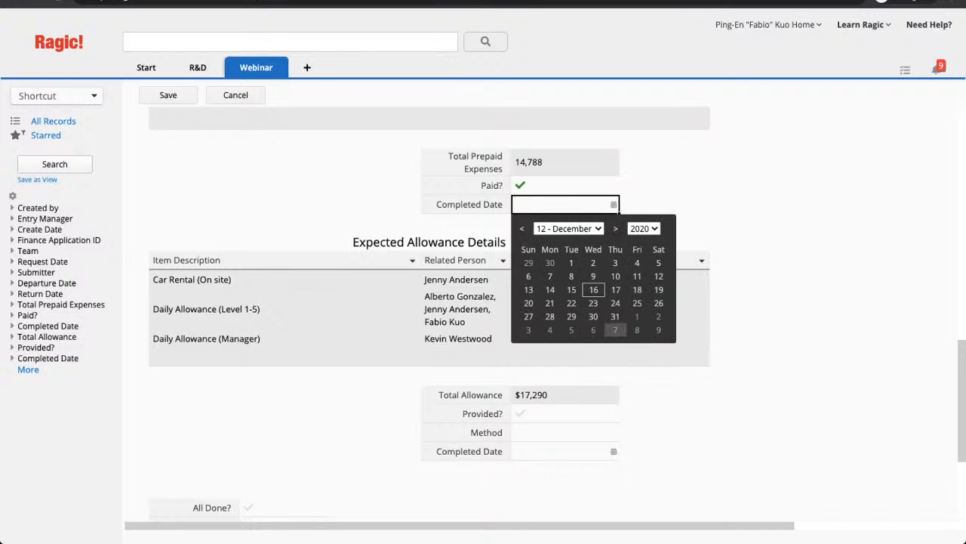
{"action": "left_click", "coordinate": [594, 290]}
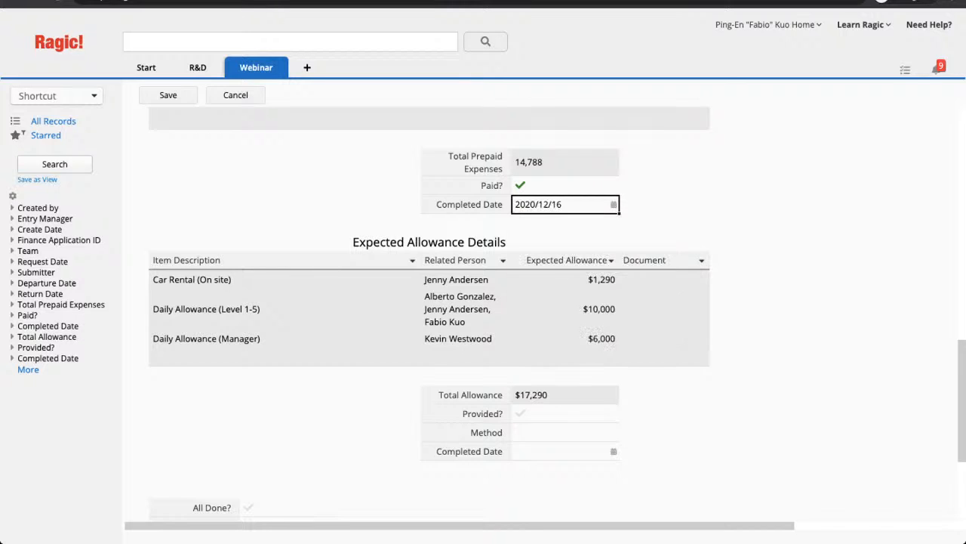
{"action": "left_click", "coordinate": [565, 432]}
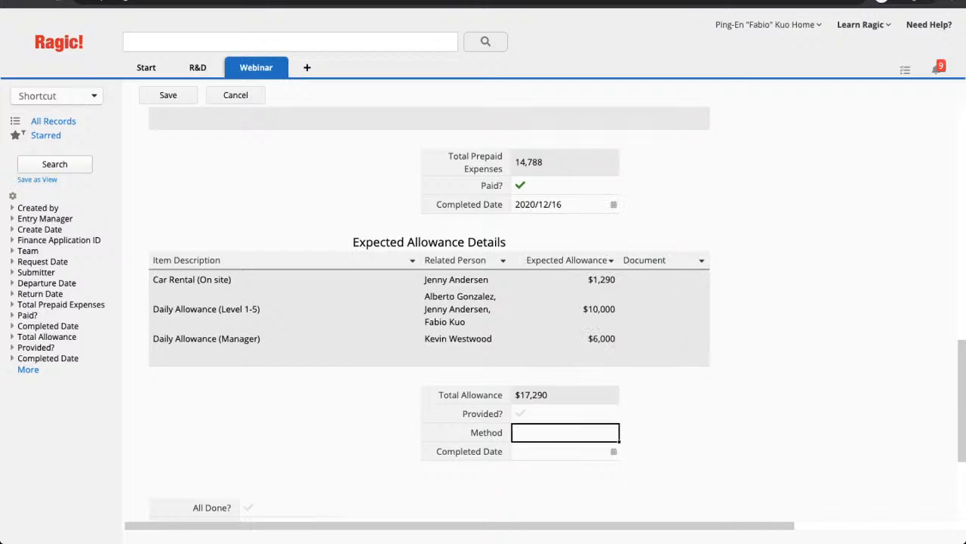
{"action": "type", "text": "Cheque/Cash"}
{"action": "left_click", "coordinate": [614, 451]}
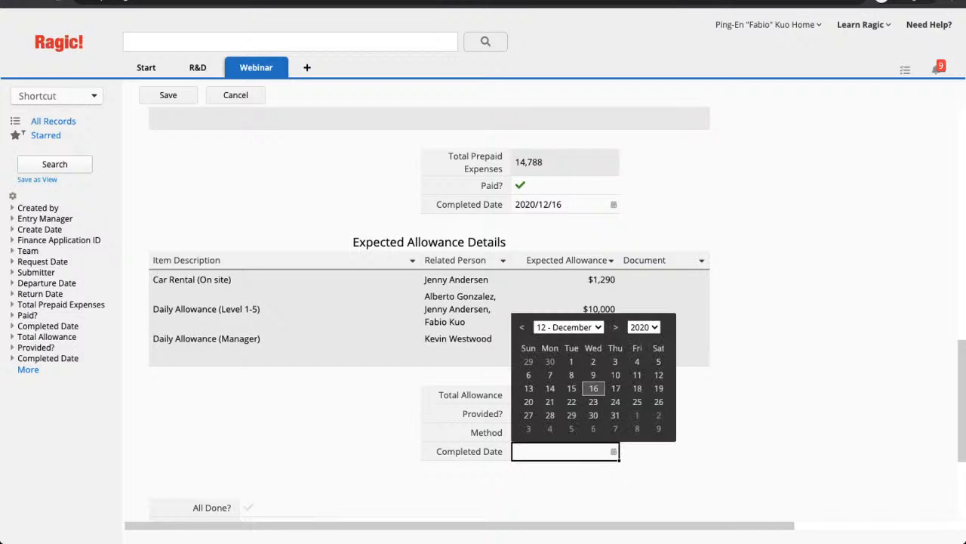
{"action": "left_click", "coordinate": [594, 389]}
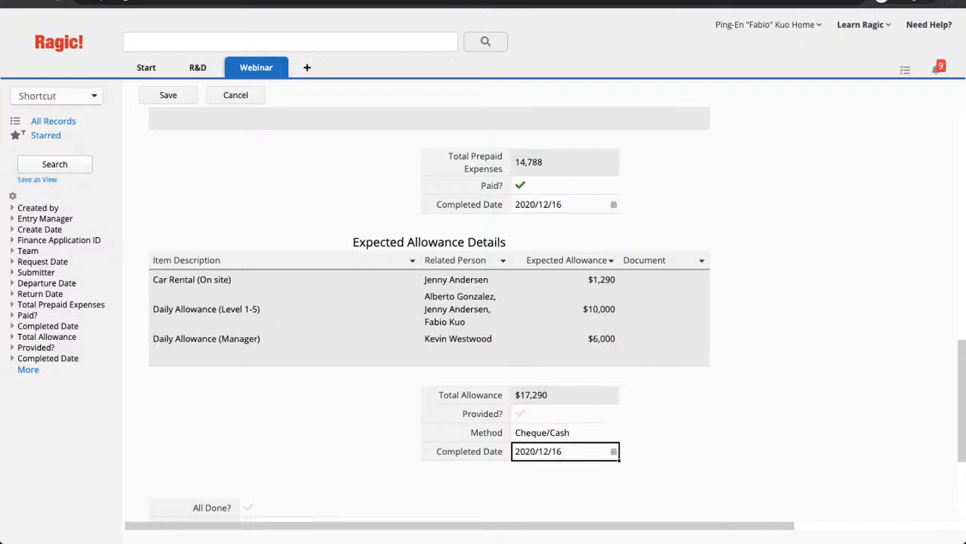
- Mark the allowance Provided, set the final Completed Date to 2020/12/16, and save
{"action": "scroll", "coordinate": [557, 315], "scroll_direction": "down", "scroll_amount": 1}
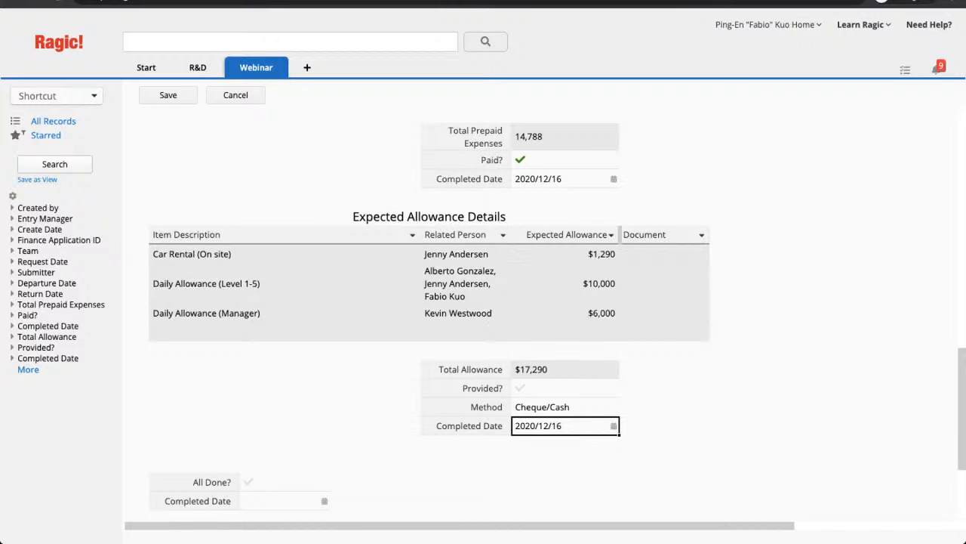
{"action": "left_click", "coordinate": [520, 387]}
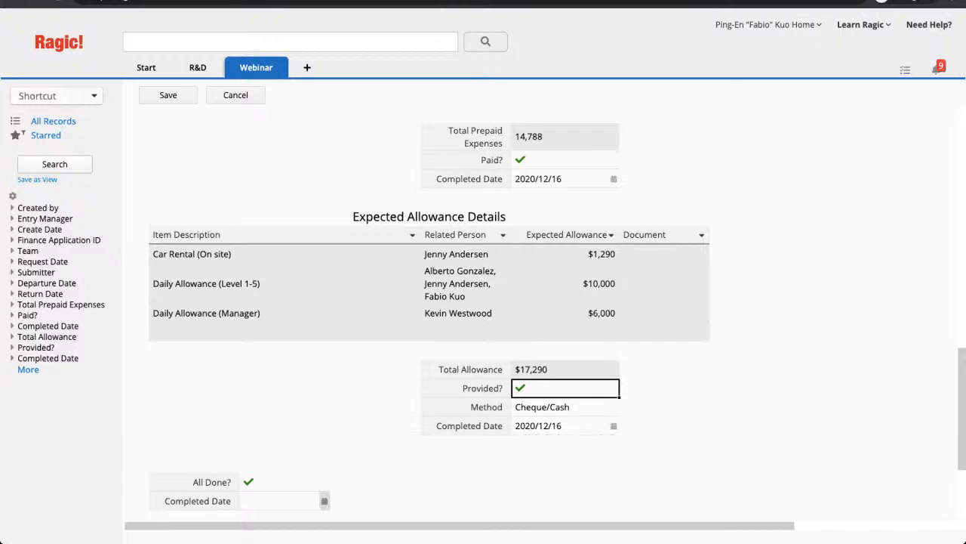
{"action": "left_click", "coordinate": [324, 500]}
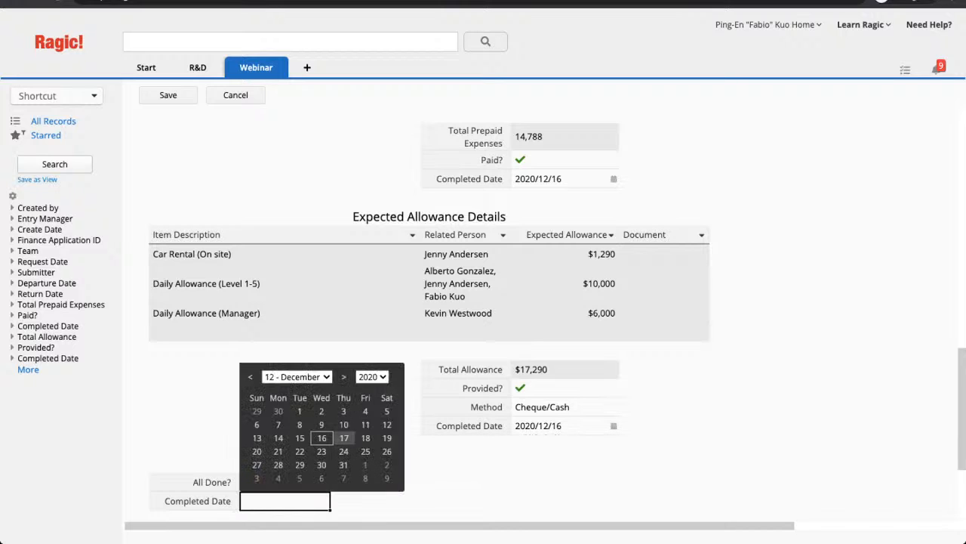
{"action": "left_click", "coordinate": [345, 436]}
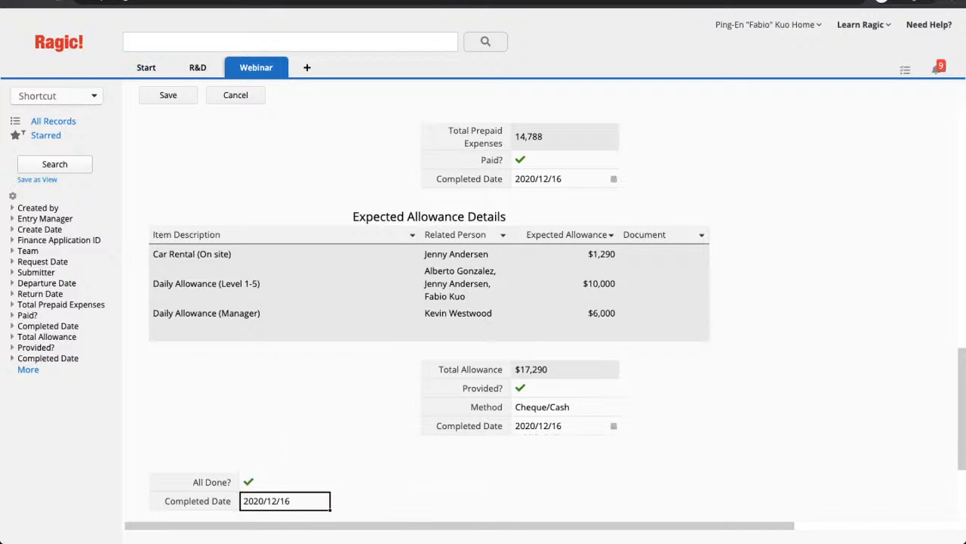
{"action": "key", "text": "ctrl+s"}
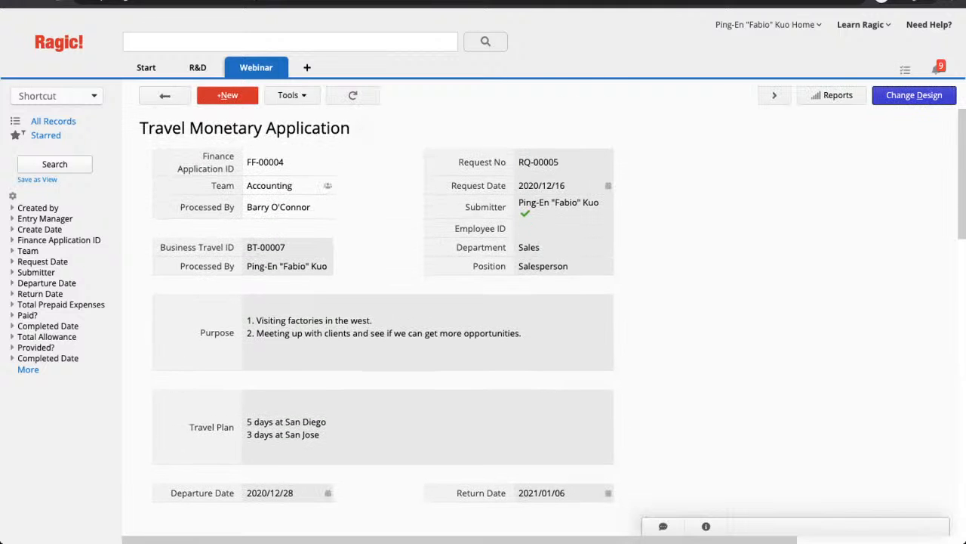
{"action": "scroll", "coordinate": [483, 317], "scroll_direction": "down", "scroll_amount": 3}
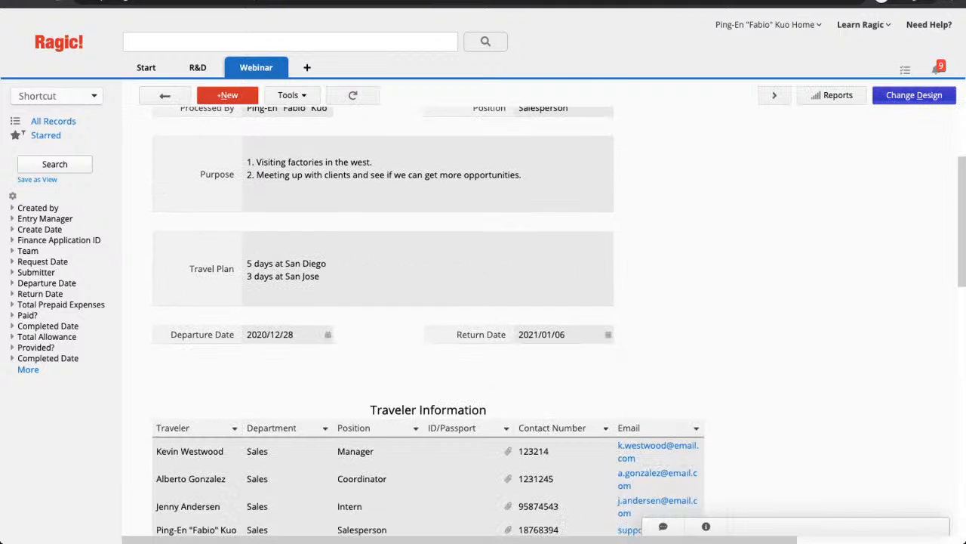
- Open the Travel Monetary Application form designer and scroll to the All Done? row
{"action": "left_click", "coordinate": [914, 95]}
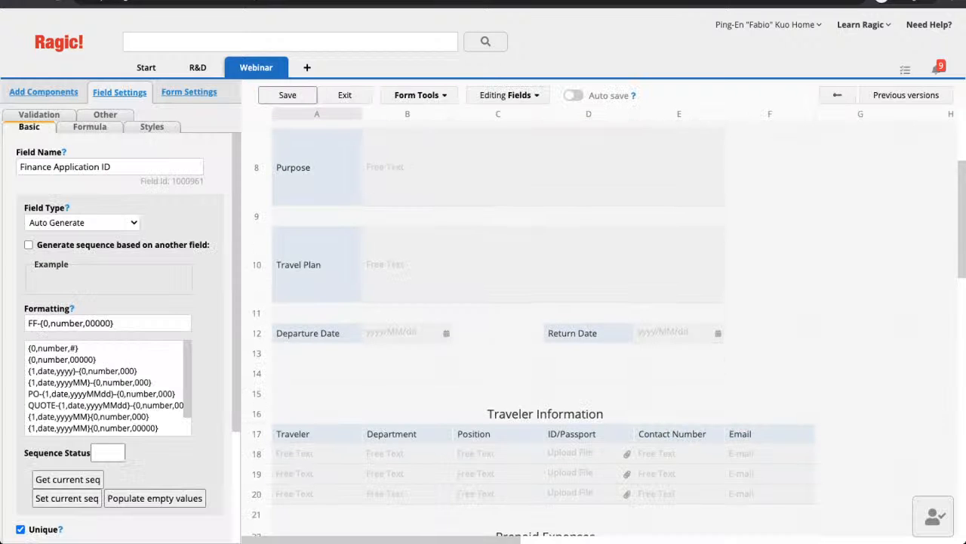
{"action": "scroll", "coordinate": [608, 329], "scroll_direction": "down", "scroll_amount": 3}
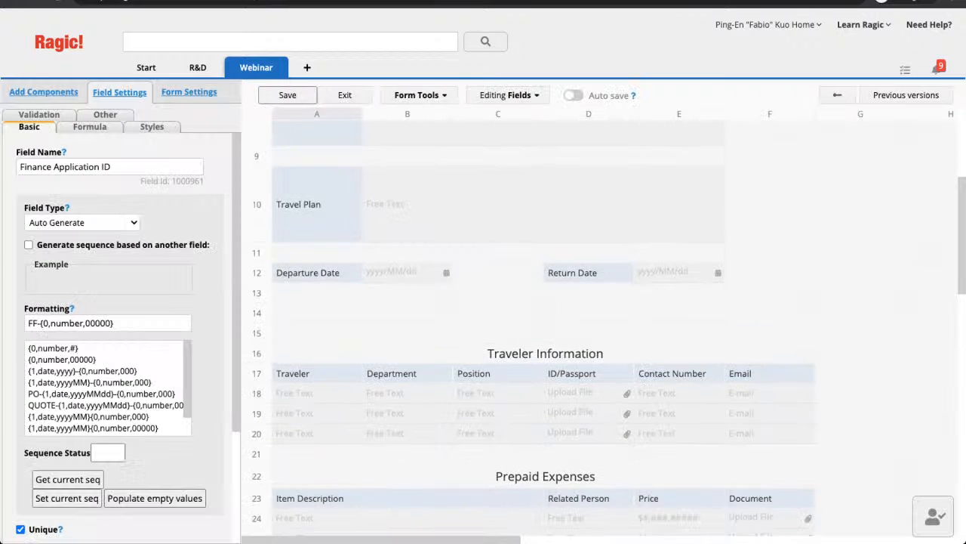
{"action": "scroll", "coordinate": [609, 328], "scroll_direction": "down", "scroll_amount": 8}
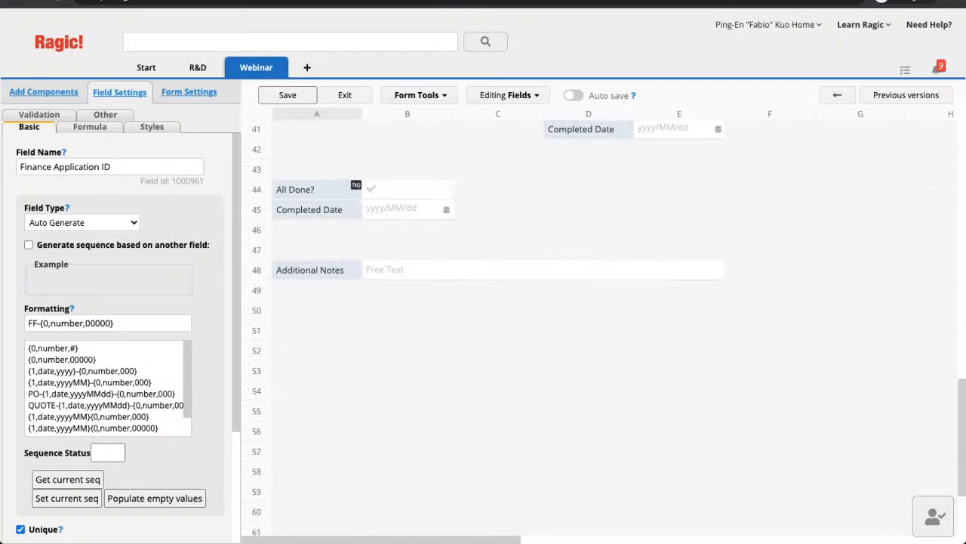
{"action": "scroll", "coordinate": [609, 328], "scroll_direction": "up", "scroll_amount": 1}
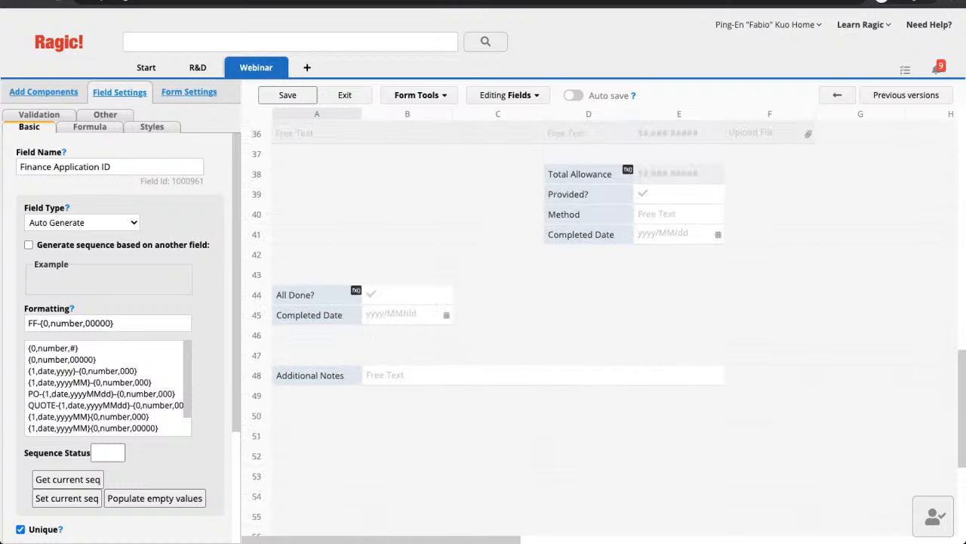
- Review the All Done? field's formula, then exit design mode back to record FF-00004
{"action": "left_click", "coordinate": [318, 295]}
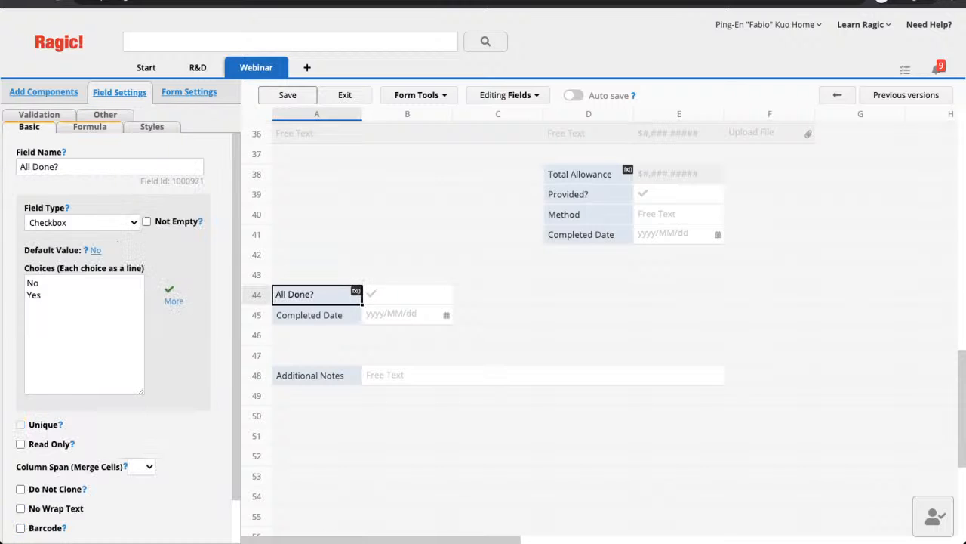
{"action": "left_click", "coordinate": [89, 126]}
{"action": "left_click", "coordinate": [104, 166]}
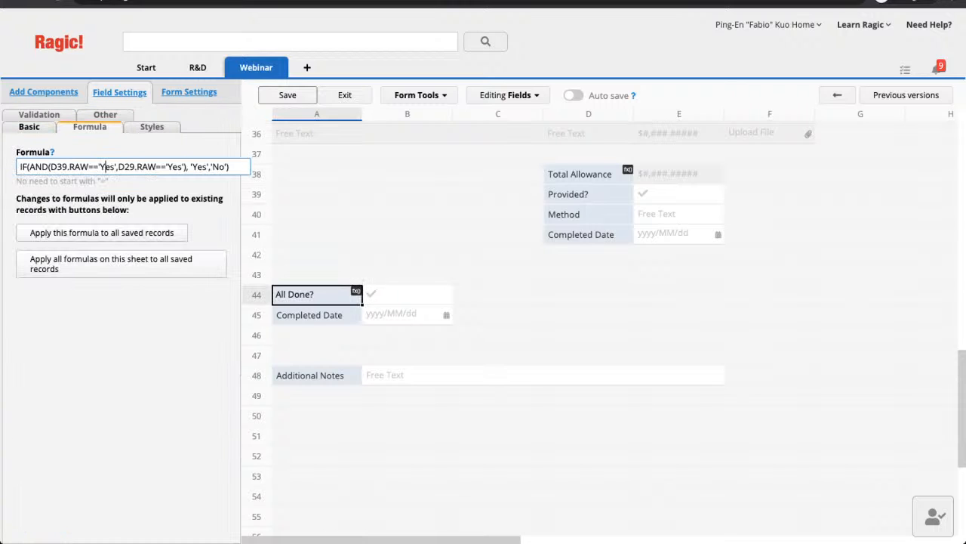
{"action": "left_click_drag", "start_coordinate": [229, 166], "coordinate": [20, 166]}
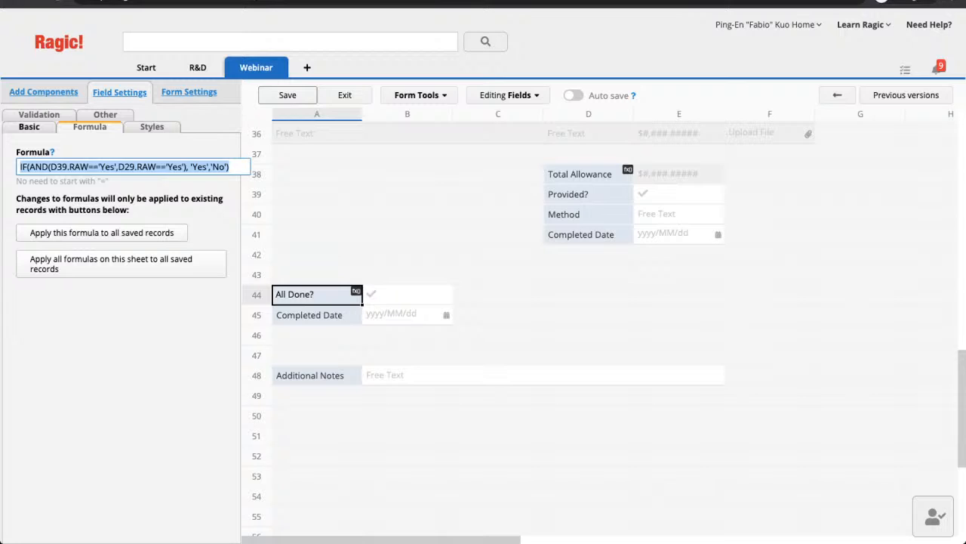
{"action": "left_click", "coordinate": [21, 166]}
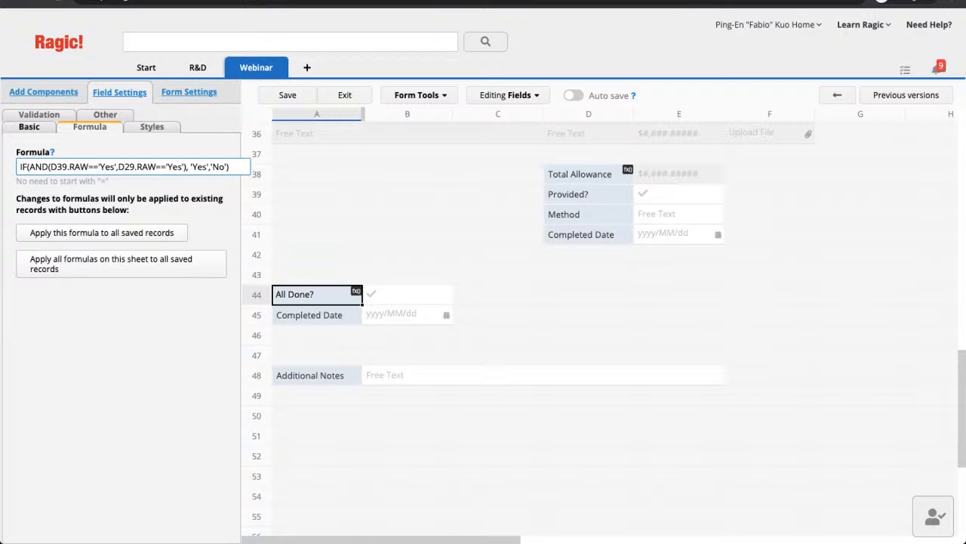
{"action": "key", "text": "ctrl+s"}
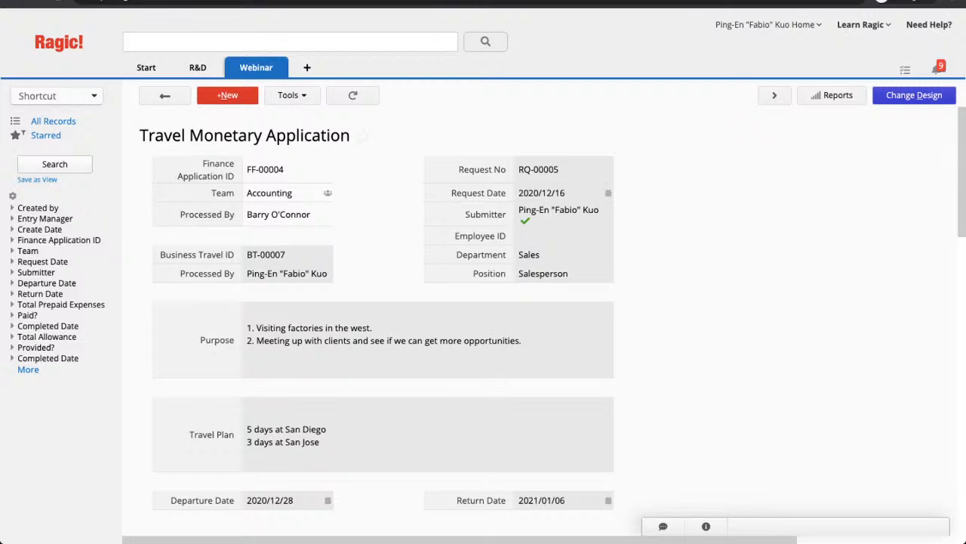
- Open request record RQ-00005 on the Business Travel Request sheet
{"action": "mouse_move", "coordinate": [257, 68]}
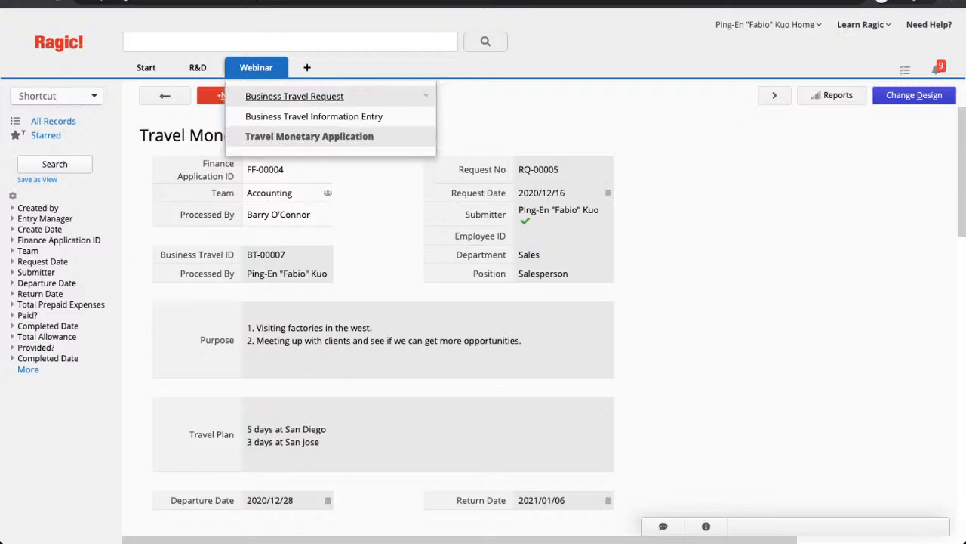
{"action": "left_click", "coordinate": [295, 96]}
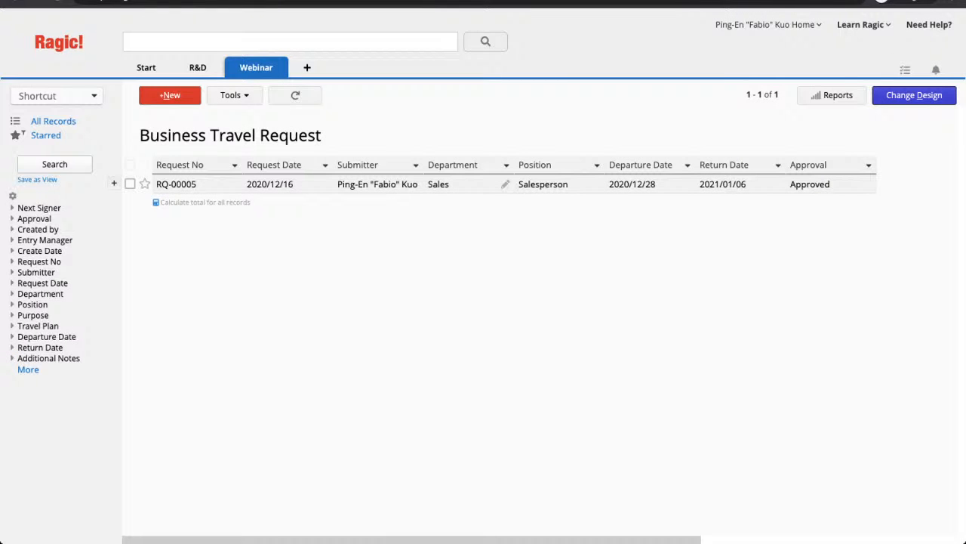
{"action": "left_click", "coordinate": [464, 184]}
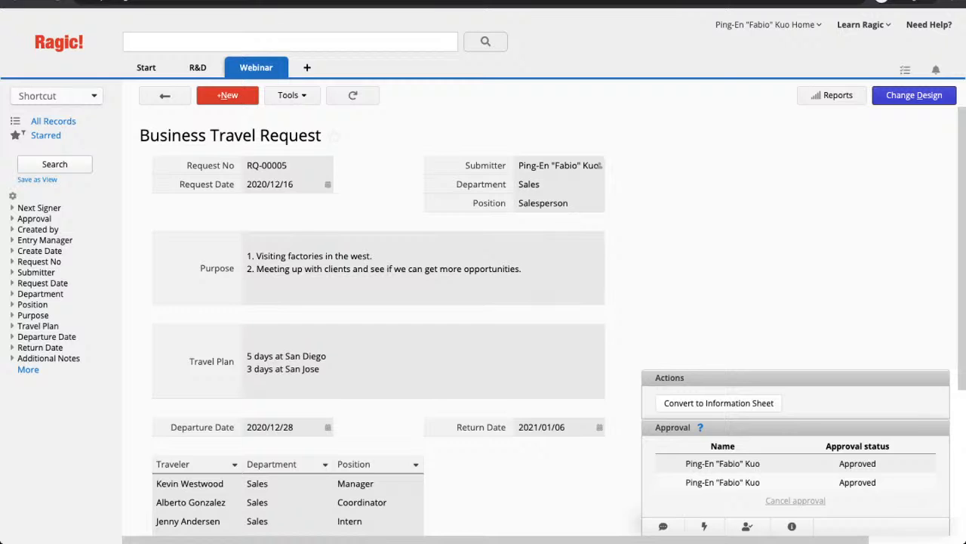
- Unlock record RQ-00005 and scroll through its fields
{"action": "scroll", "coordinate": [796, 302], "scroll_direction": "down", "scroll_amount": 5}
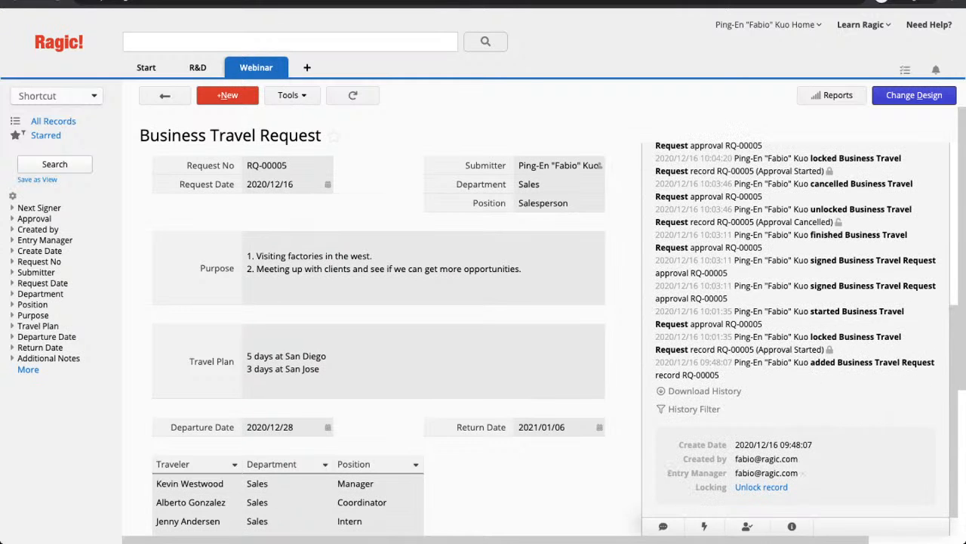
{"action": "left_click", "coordinate": [761, 487]}
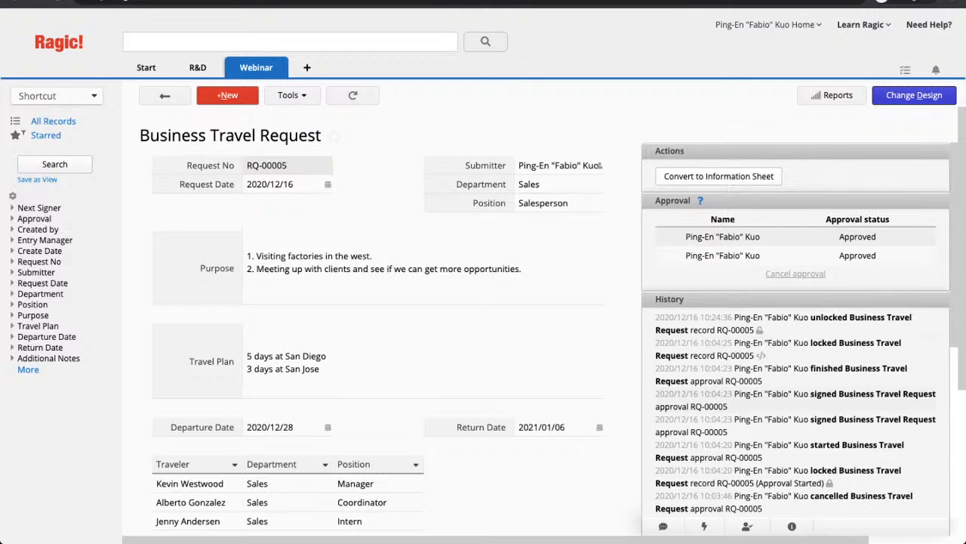
{"action": "scroll", "coordinate": [796, 331], "scroll_direction": "down", "scroll_amount": 2}
{"action": "scroll", "coordinate": [795, 333], "scroll_direction": "down", "scroll_amount": 5}
{"action": "scroll", "coordinate": [796, 332], "scroll_direction": "down", "scroll_amount": 1}
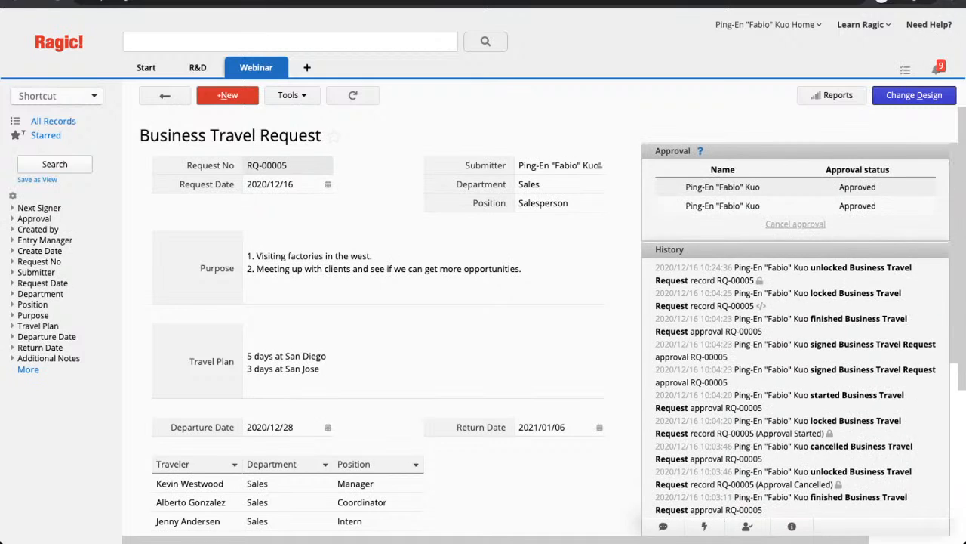
{"action": "scroll", "coordinate": [796, 332], "scroll_direction": "down", "scroll_amount": 2}
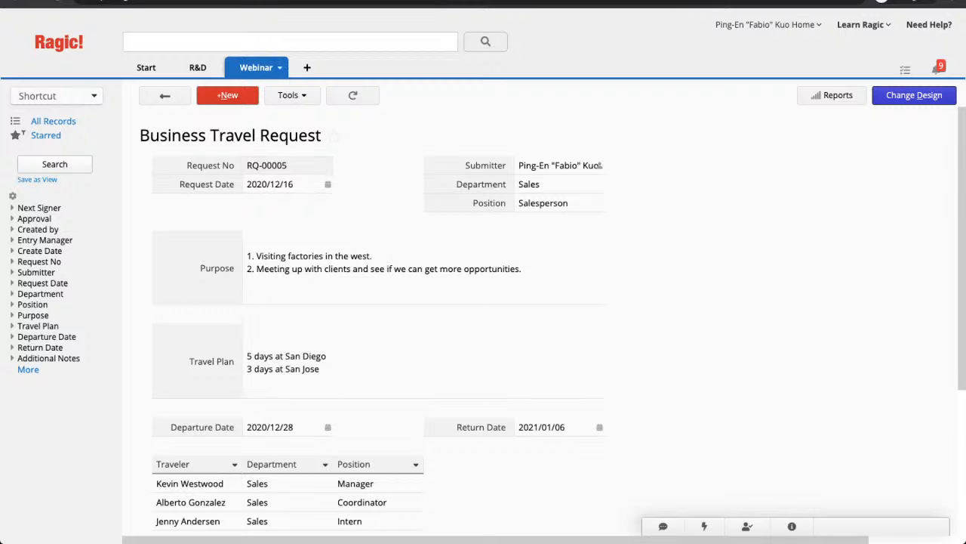
{"action": "mouse_move", "coordinate": [258, 68]}
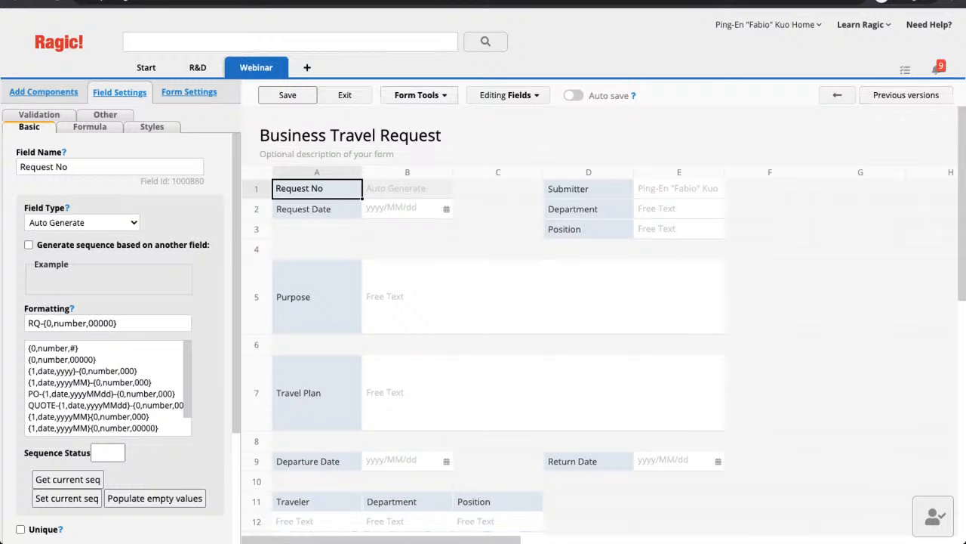
- Set up an update-value action on Business Travel Information Entry mapping Position = Position
{"action": "left_click", "coordinate": [419, 95]}
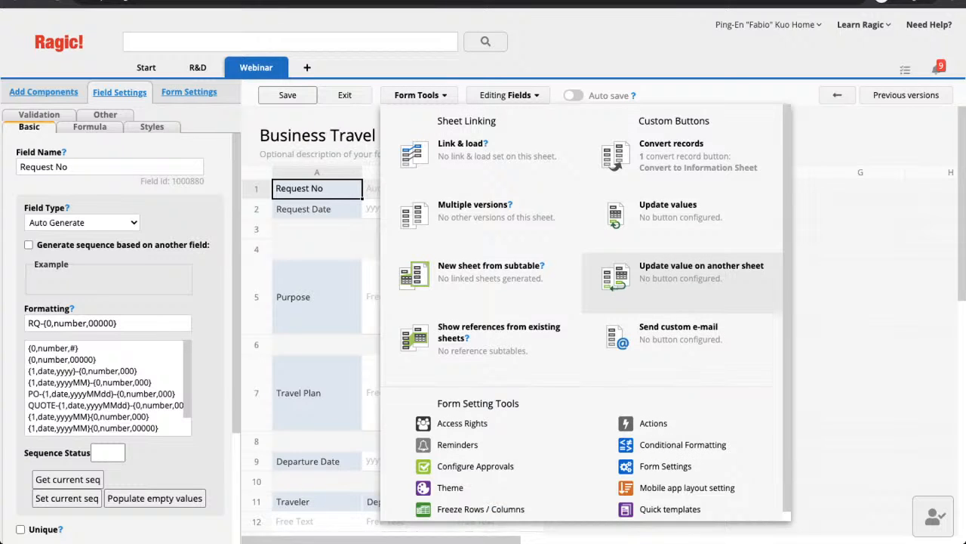
{"action": "left_click", "coordinate": [684, 274]}
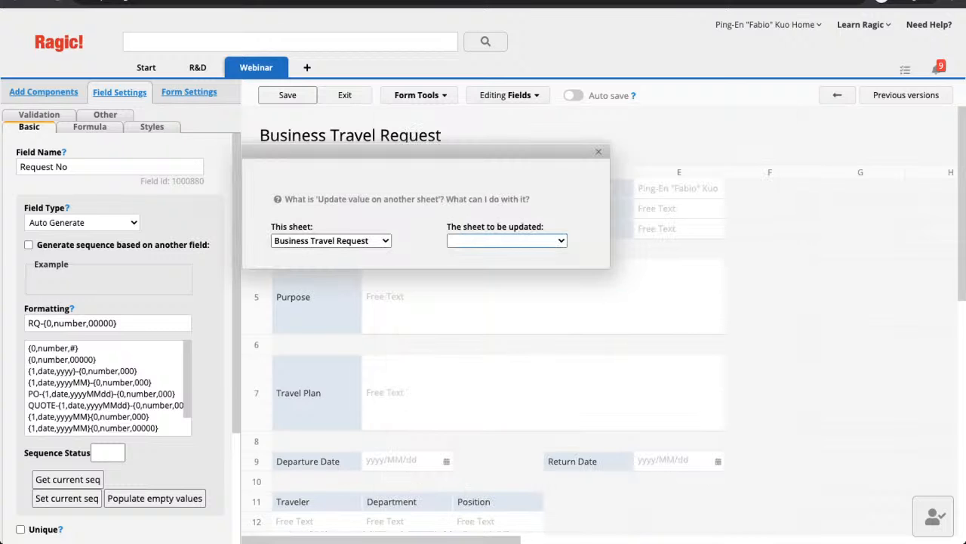
{"action": "left_click", "coordinate": [507, 240]}
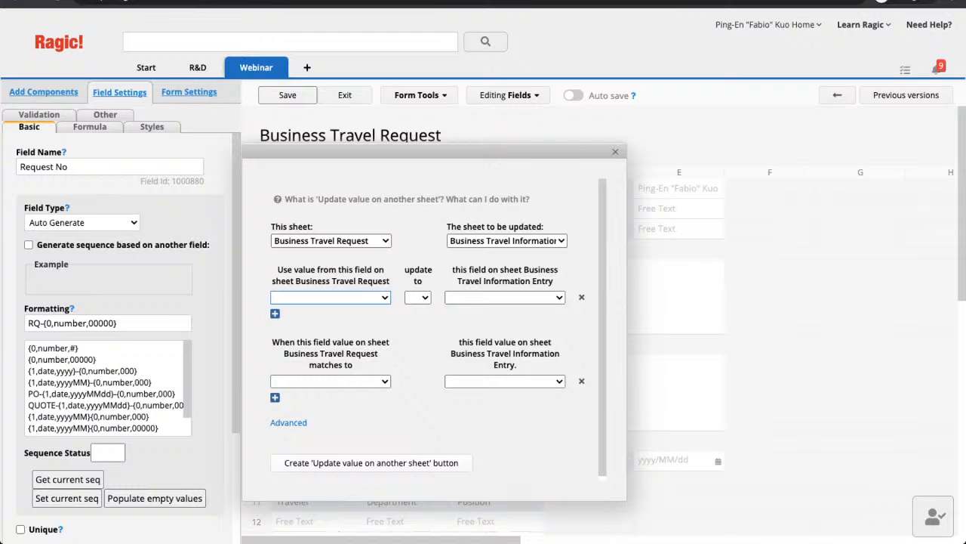
{"action": "left_click", "coordinate": [331, 297]}
{"action": "left_click", "coordinate": [417, 298]}
{"action": "left_click", "coordinate": [418, 310]}
{"action": "left_click", "coordinate": [504, 297]}
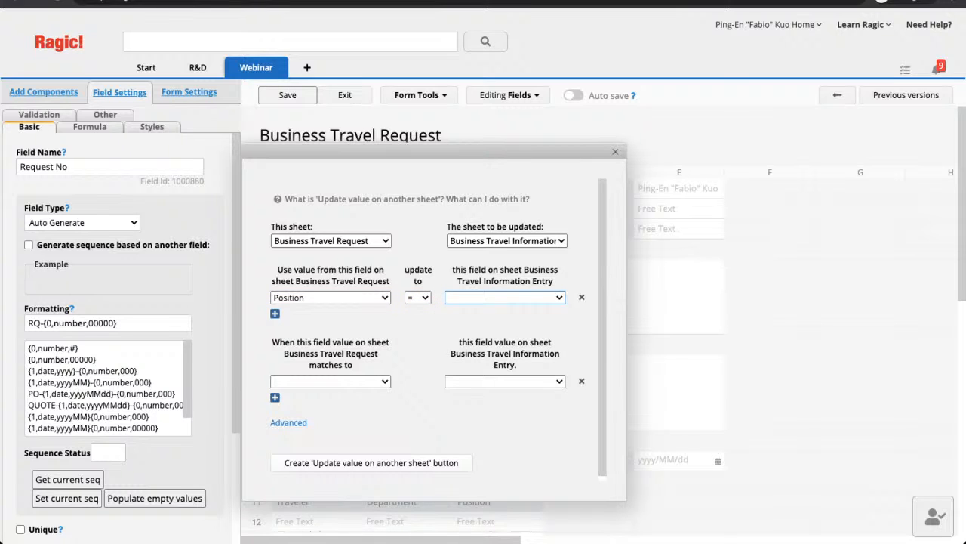
{"action": "left_click", "coordinate": [491, 326]}
{"action": "left_click", "coordinate": [490, 311]}
- Match records on Request No, create the 'Update Position Value' button and save the design
{"action": "left_click", "coordinate": [330, 381]}
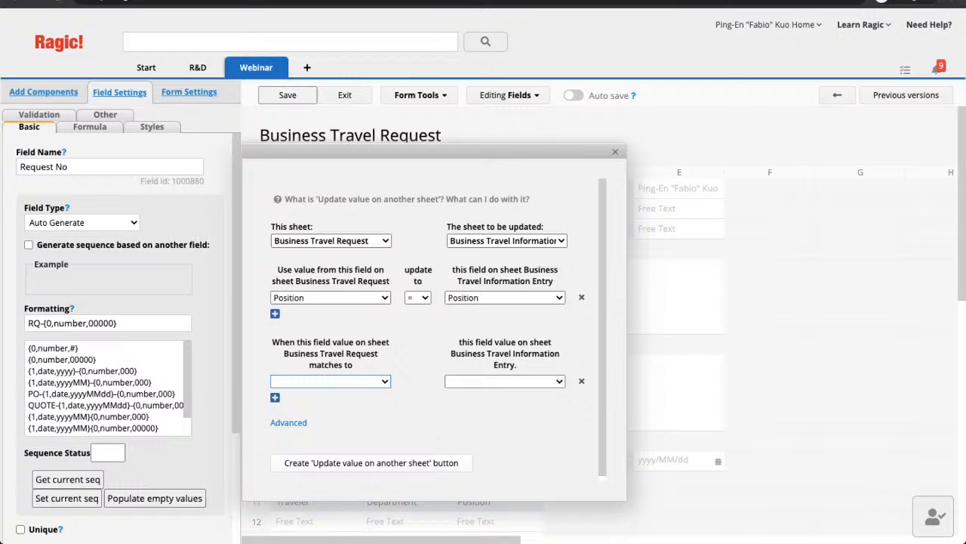
{"action": "key", "text": "Down"}
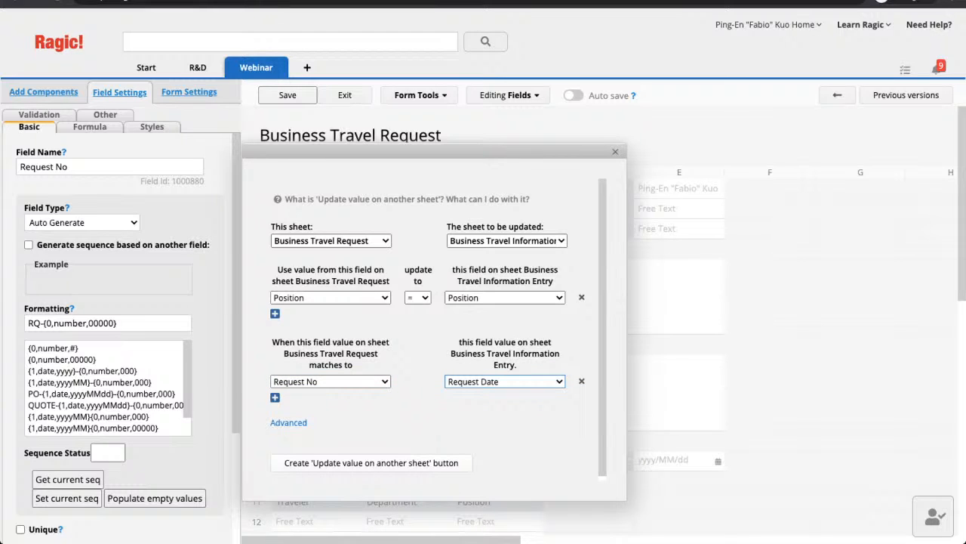
{"action": "key", "text": "Up"}
{"action": "left_click", "coordinate": [288, 422]}
{"action": "scroll", "coordinate": [438, 329], "scroll_direction": "down", "scroll_amount": 2}
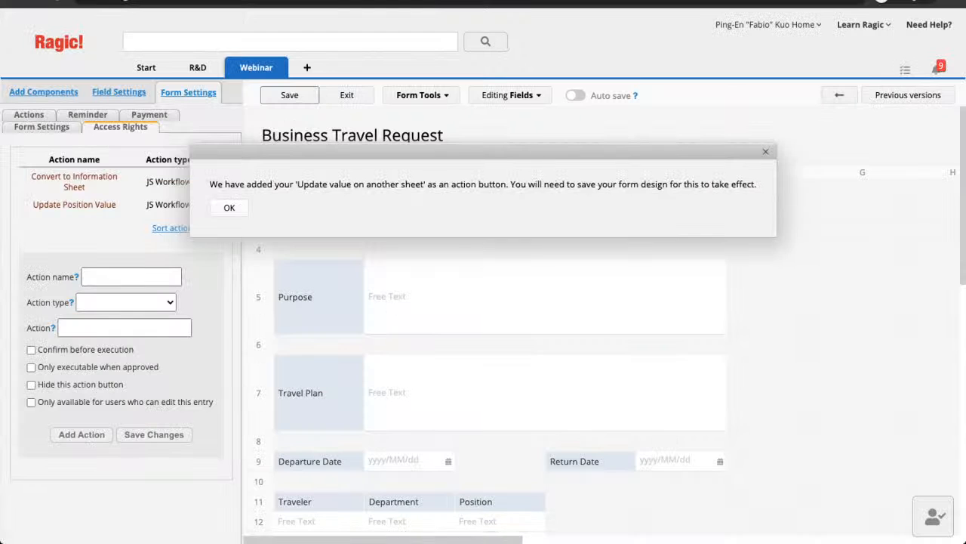
{"action": "key", "text": "Return"}
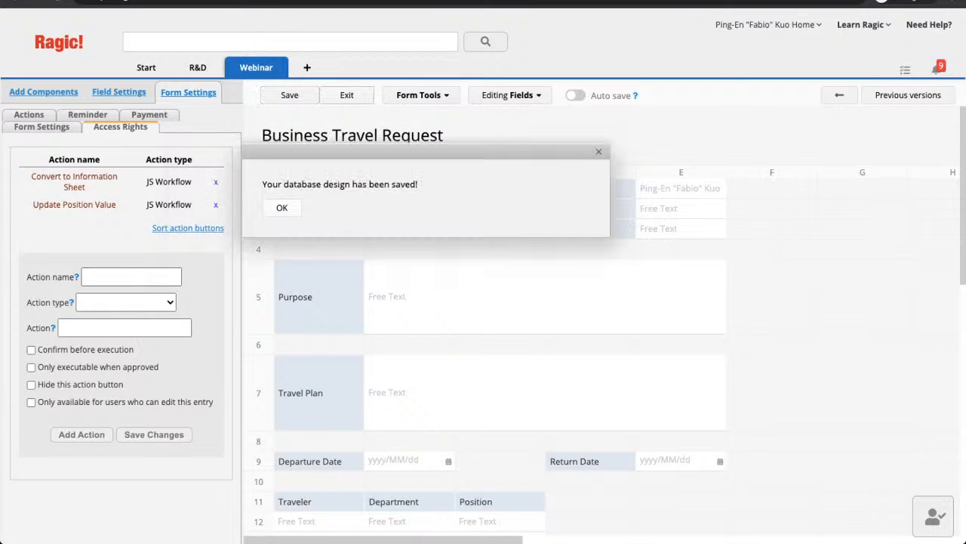
{"action": "key", "text": "Return"}
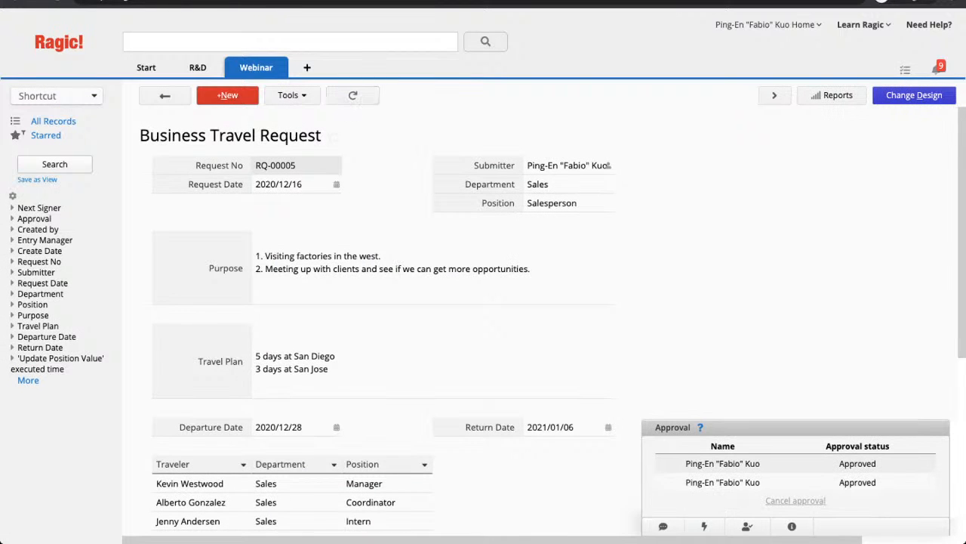
- Change RQ-00005's Position from Salesperson to Manager and save the record
{"action": "scroll", "coordinate": [483, 302], "scroll_direction": "down", "scroll_amount": 1}
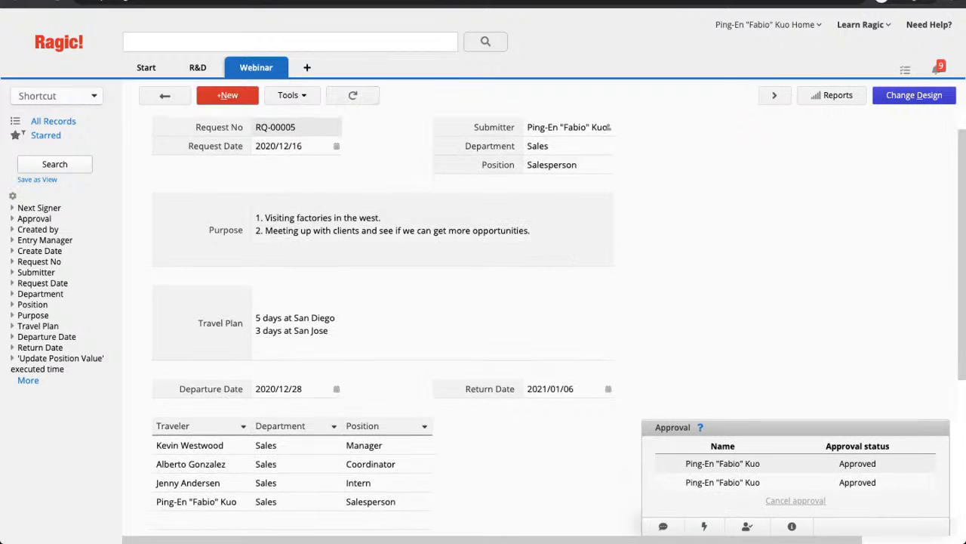
{"action": "left_click", "coordinate": [568, 165]}
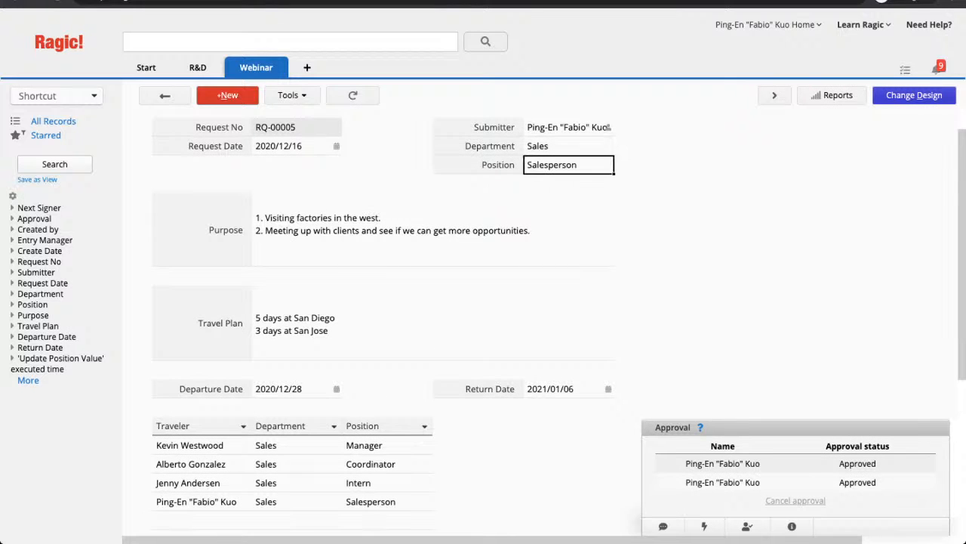
{"action": "key", "text": "BackSpace"}
{"action": "key", "text": "BackSpace"}
{"action": "key", "text": "BackSpace"}
{"action": "key", "text": "BackSpace"}
{"action": "key", "text": "BackSpace"}
{"action": "key", "text": "BackSpace"}
{"action": "key", "text": "BackSpace"}
{"action": "key", "text": "BackSpace"}
{"action": "key", "text": "BackSpace"}
{"action": "key", "text": "BackSpace"}
{"action": "key", "text": "BackSpace"}
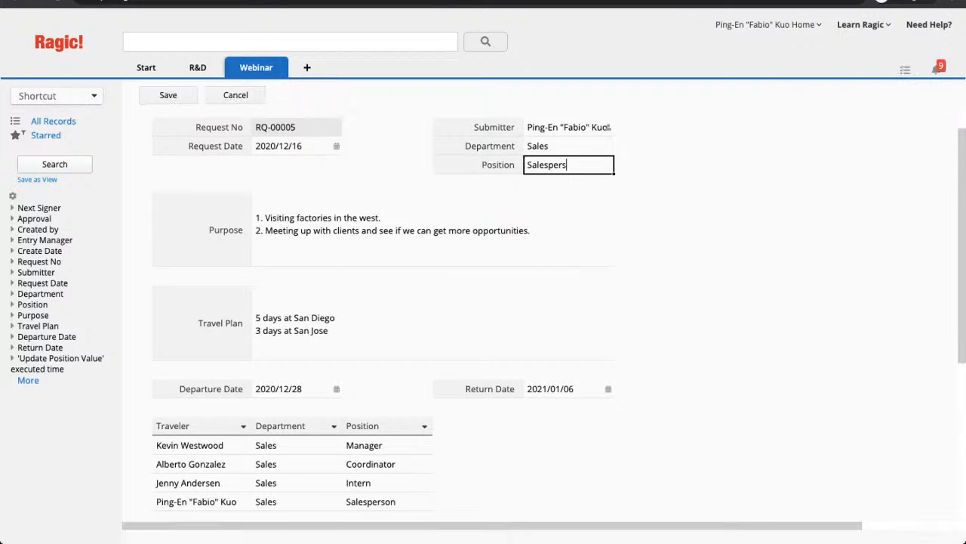
{"action": "type", "text": "Manger"}
{"action": "key", "text": "BackSpace"}
{"action": "key", "text": "BackSpace"}
{"action": "key", "text": "BackSpace"}
{"action": "type", "text": "ager"}
{"action": "left_click", "coordinate": [168, 94]}
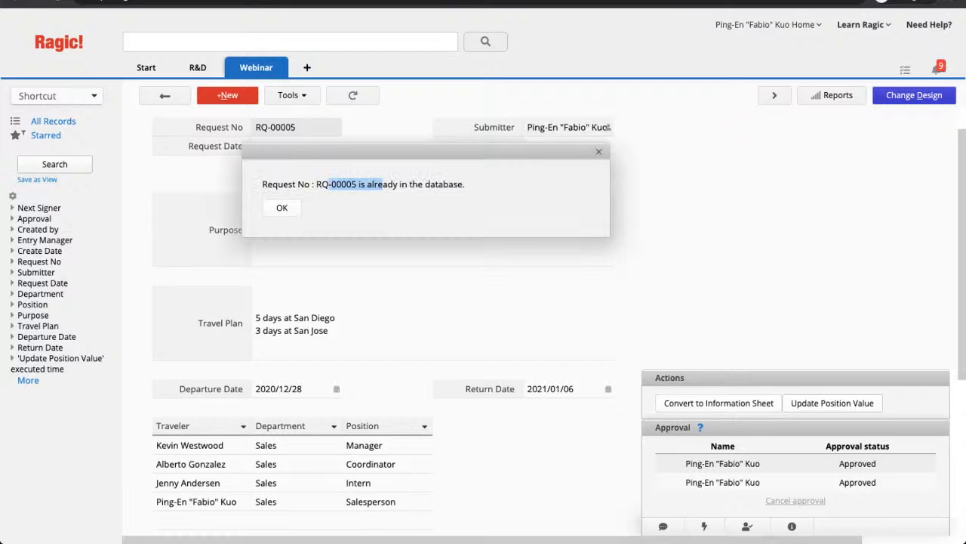
- Dismiss the duplicate request number notice and the action completion message
{"action": "key", "text": "Return"}
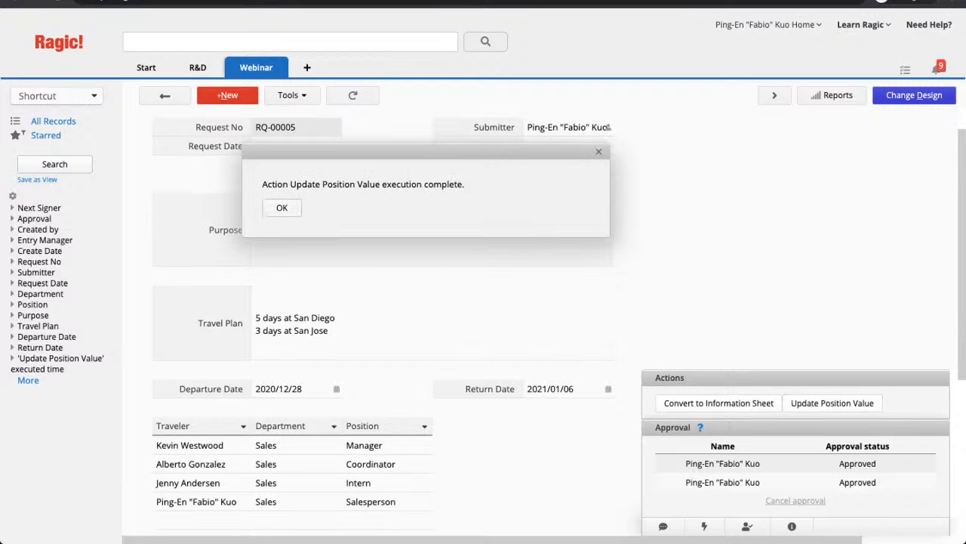
{"action": "key", "text": "Return"}
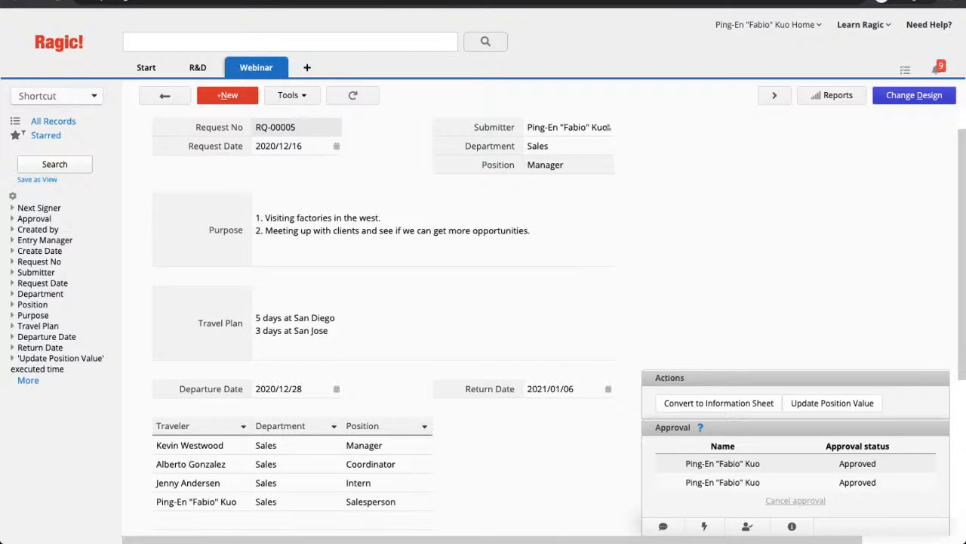
{"action": "mouse_move", "coordinate": [256, 67]}
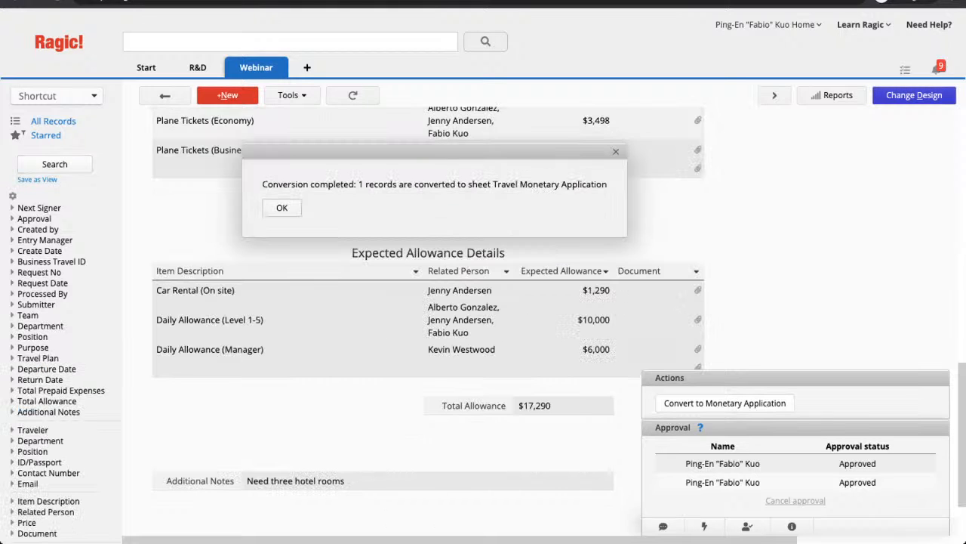
- Dismiss the conversion completed message
{"action": "key", "text": "Return"}
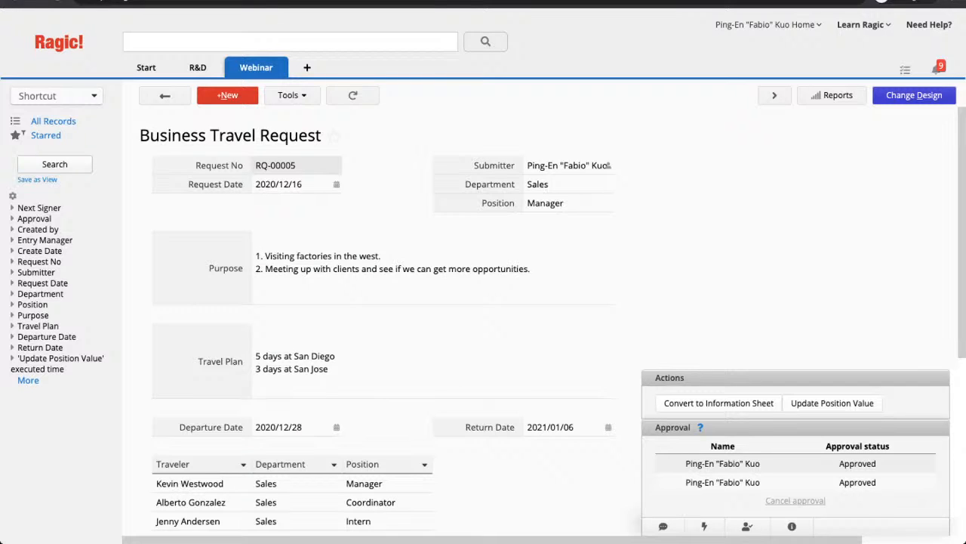
- In design mode, combine Convert to Information Sheet and Update Position Value into one Combined button
{"action": "left_click", "coordinate": [913, 95]}
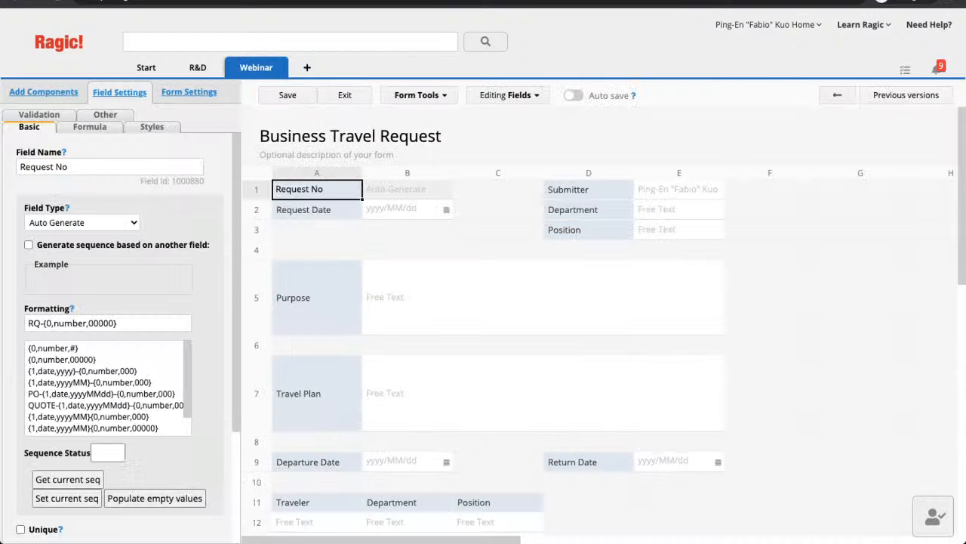
{"action": "left_click", "coordinate": [420, 96]}
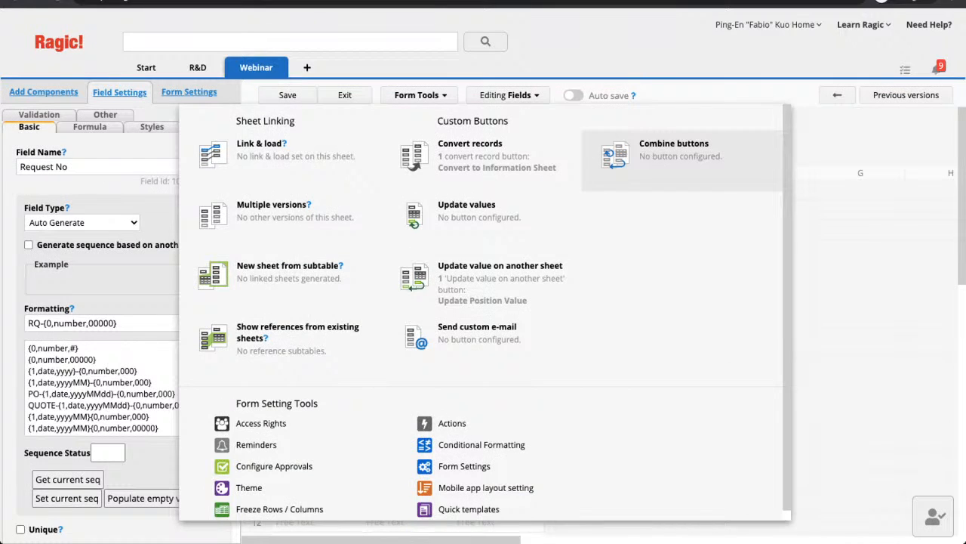
{"action": "left_click", "coordinate": [674, 150]}
{"action": "left_click", "coordinate": [339, 209]}
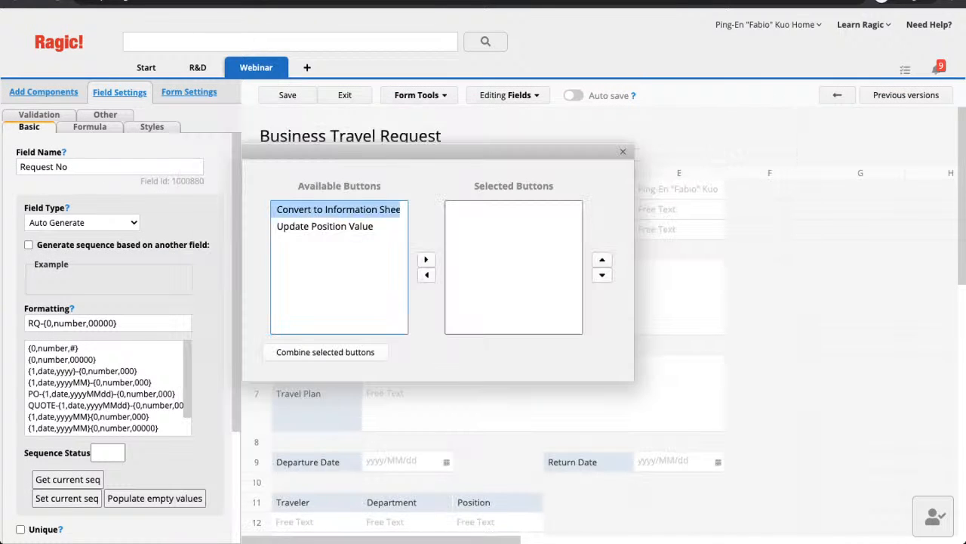
{"action": "left_click", "coordinate": [325, 225], "text": "shift"}
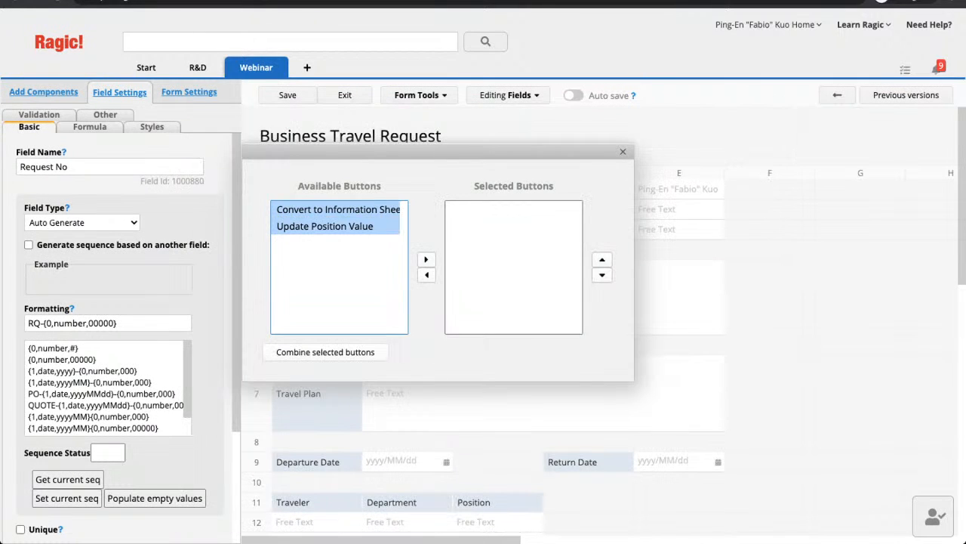
{"action": "left_click", "coordinate": [425, 259]}
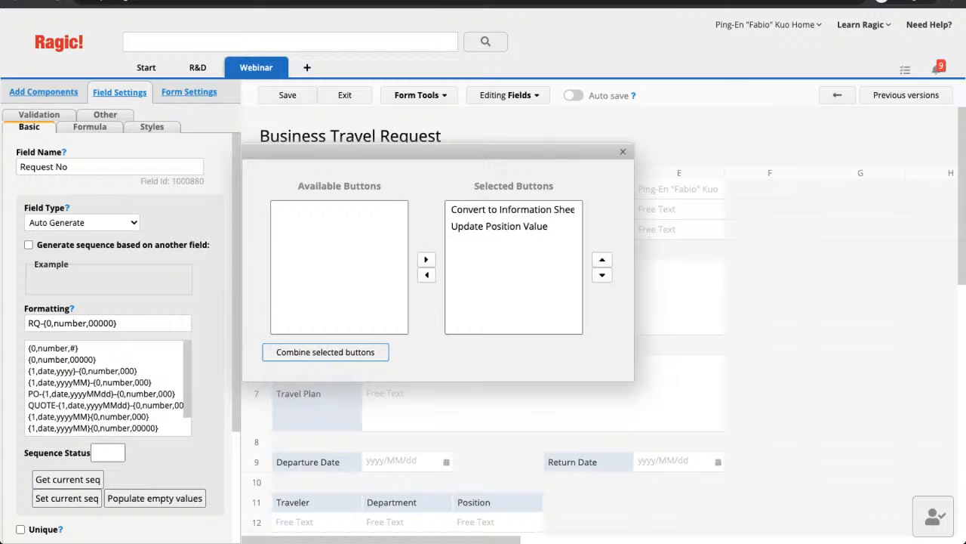
{"action": "left_click", "coordinate": [325, 352]}
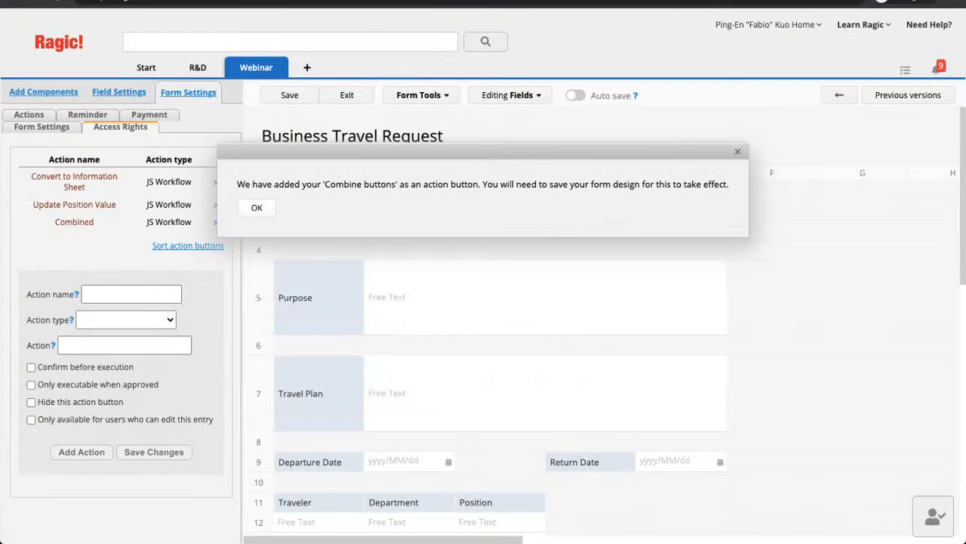
{"action": "left_click", "coordinate": [258, 208]}
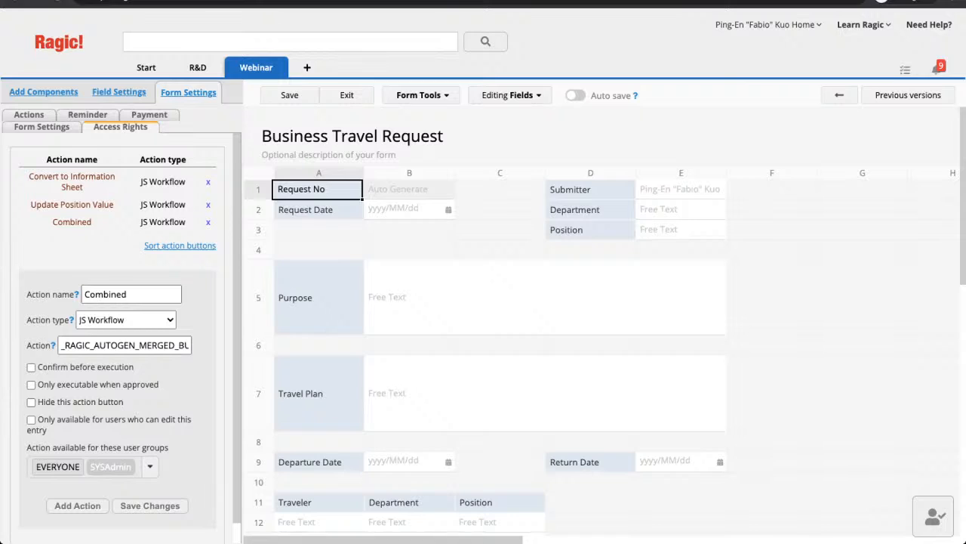
- Hide the Convert to Information Sheet action button and save its changes
{"action": "left_click", "coordinate": [72, 204]}
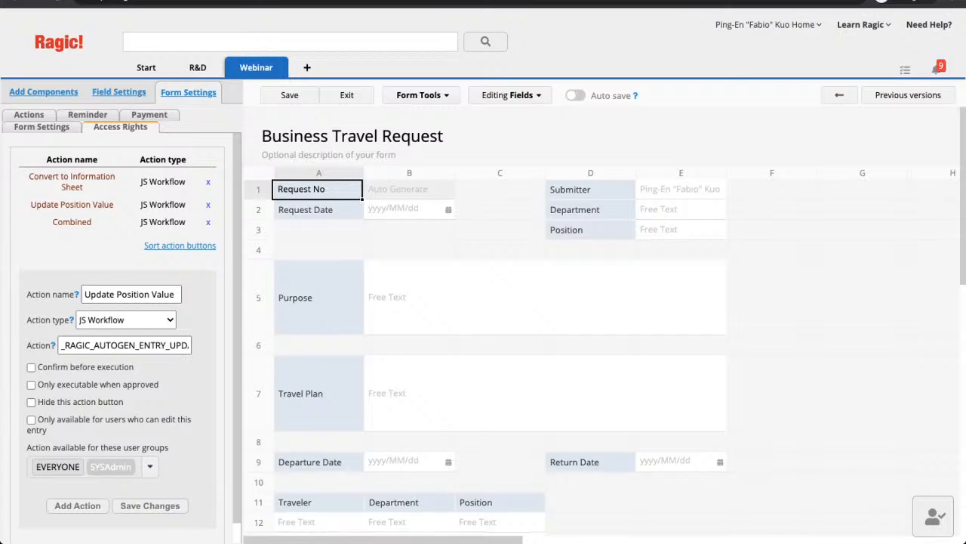
{"action": "left_click", "coordinate": [72, 182]}
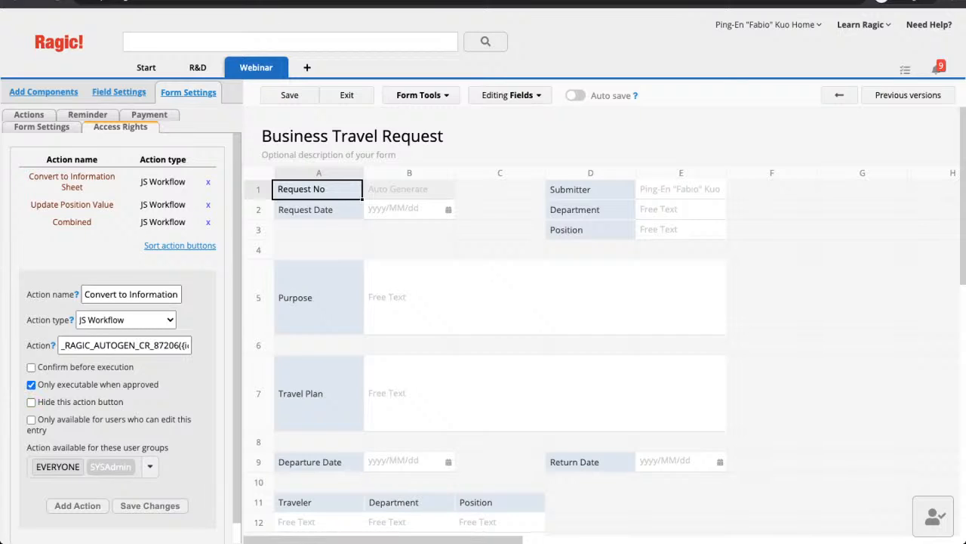
{"action": "left_click", "coordinate": [72, 221]}
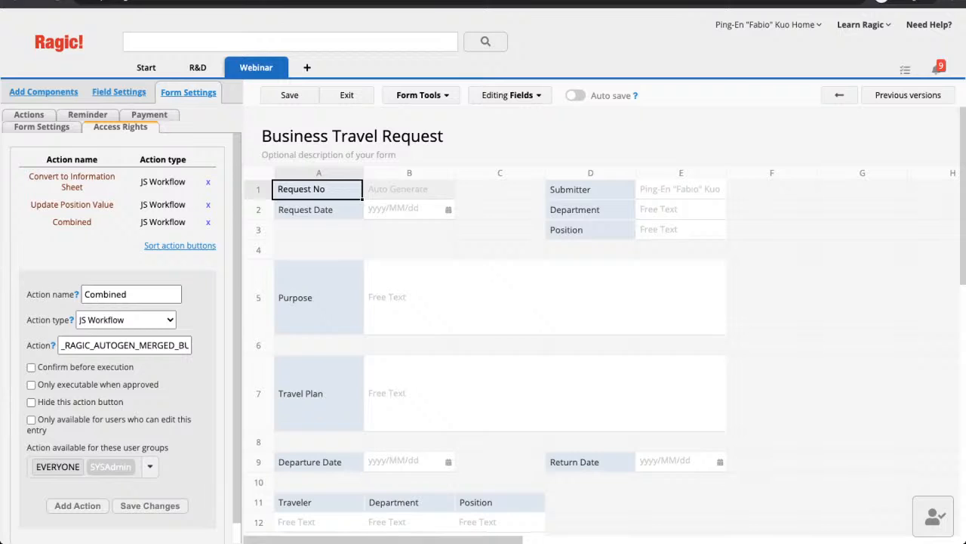
{"action": "left_click", "coordinate": [72, 204]}
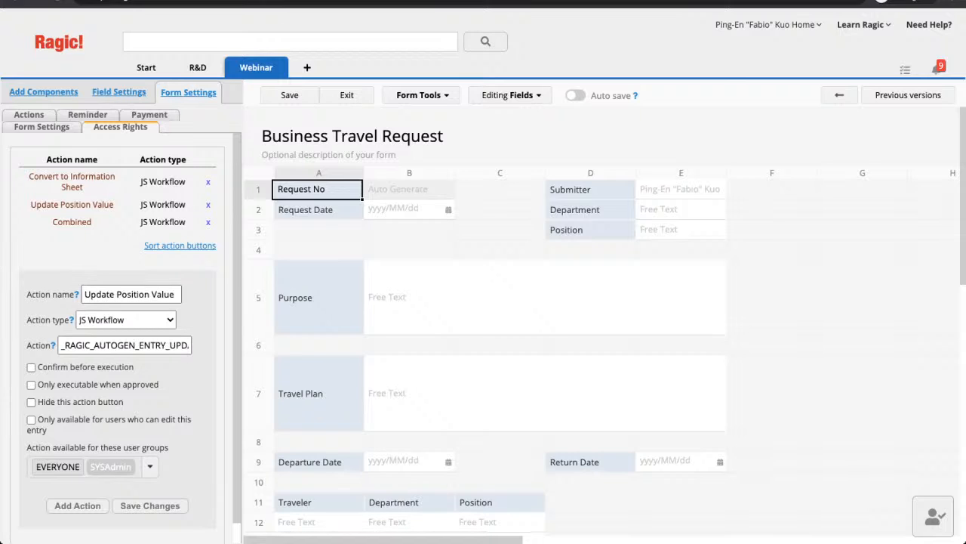
{"action": "left_click", "coordinate": [31, 401]}
{"action": "left_click", "coordinate": [72, 181]}
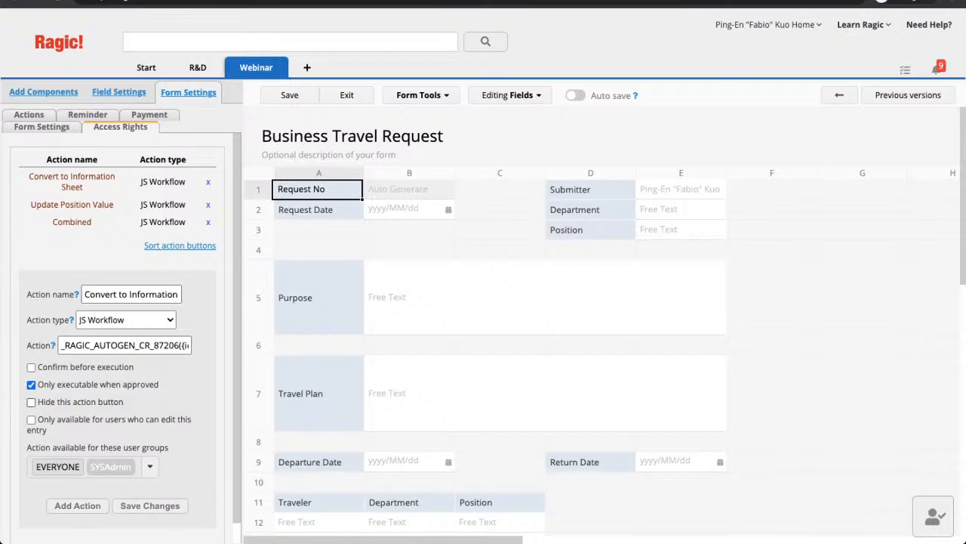
{"action": "left_click", "coordinate": [31, 401]}
{"action": "left_click", "coordinate": [150, 505]}
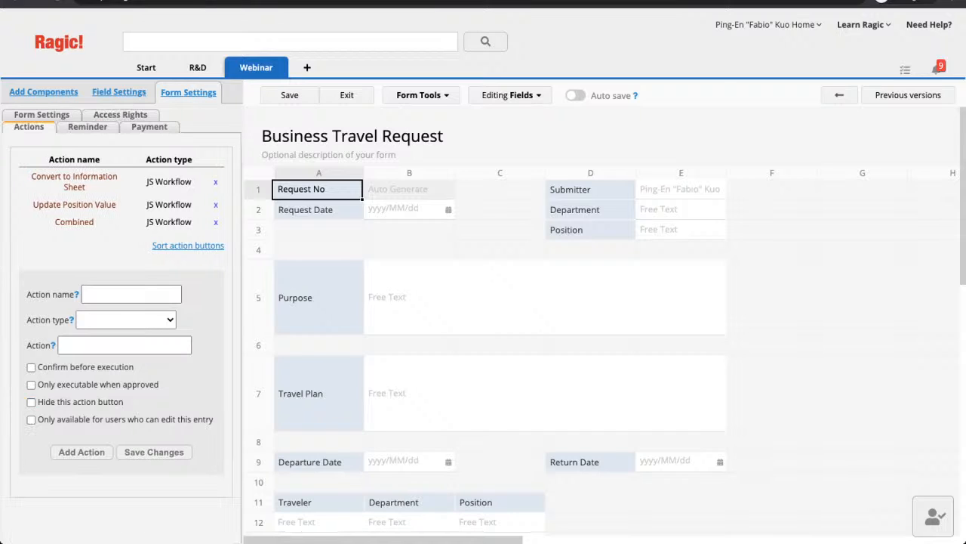
- Hide the Update Position Value button, save the form design and return to the record
{"action": "left_click", "coordinate": [74, 204]}
{"action": "left_click", "coordinate": [31, 402]}
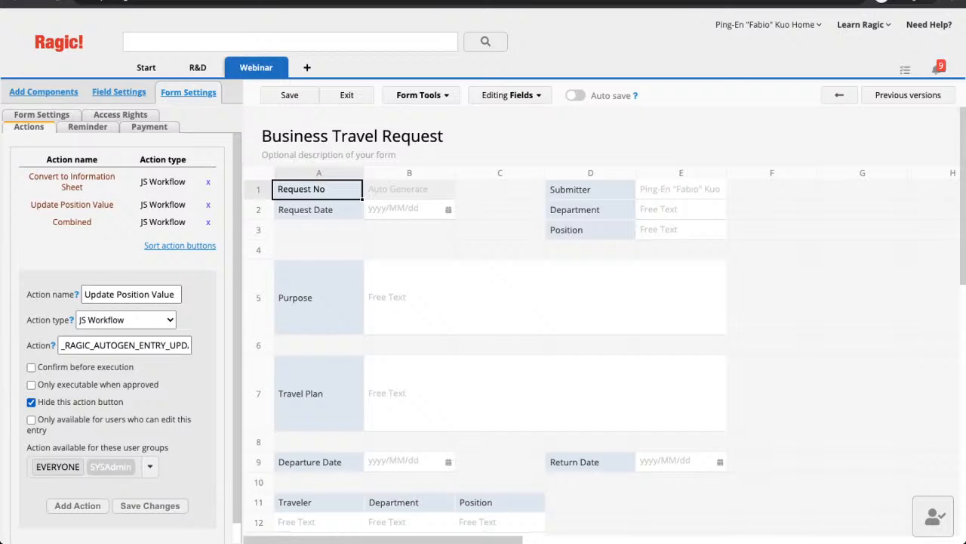
{"action": "left_click", "coordinate": [149, 505]}
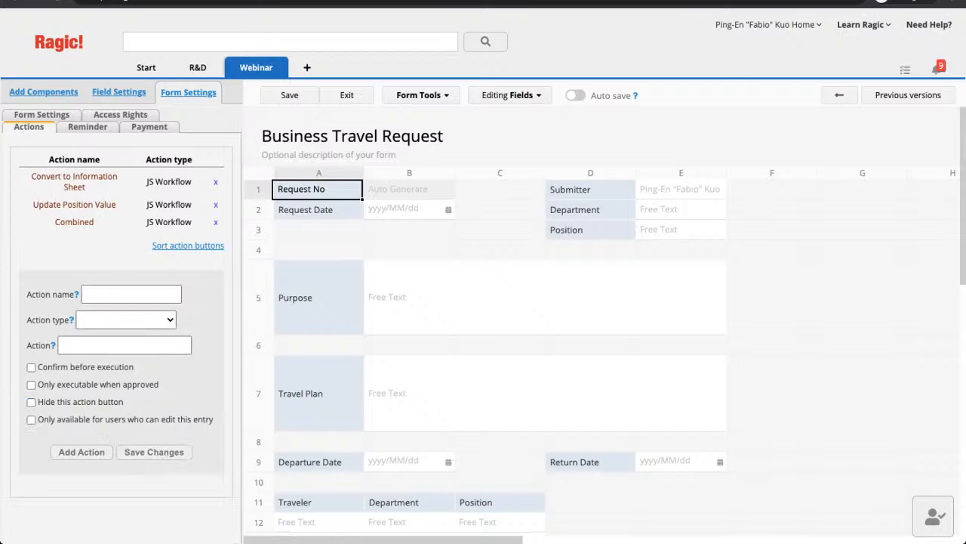
{"action": "left_click", "coordinate": [289, 94]}
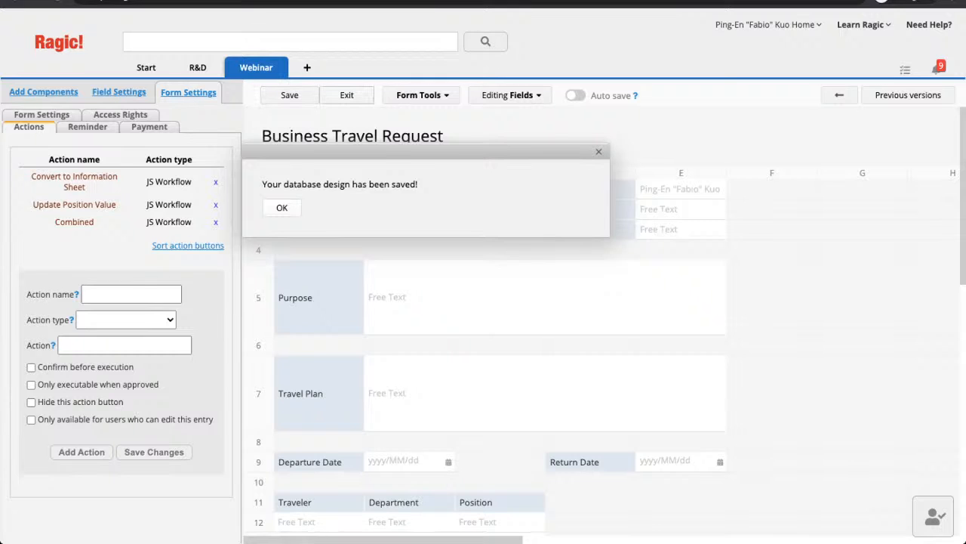
{"action": "left_click", "coordinate": [281, 208]}
{"action": "left_click", "coordinate": [347, 95]}
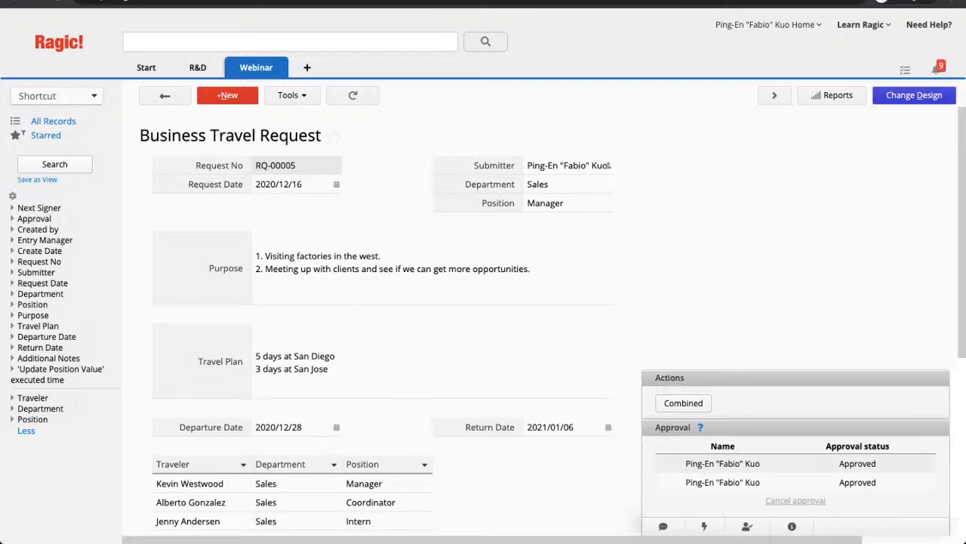
- Switch the Business Travel Request form back into design mode
{"action": "left_click", "coordinate": [913, 96]}
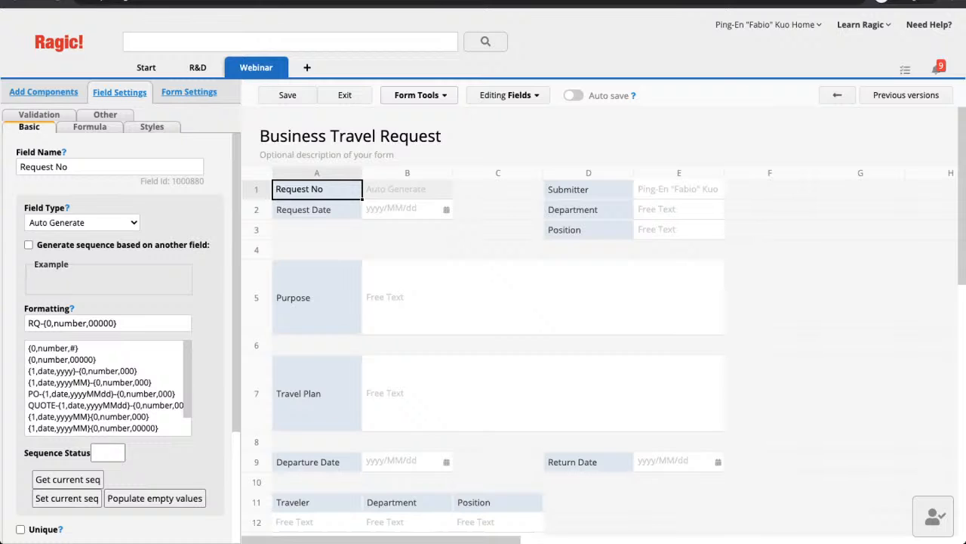
- Display the form's approval flow with its Supervisor Approval and Management Approval steps
{"action": "left_click", "coordinate": [416, 95]}
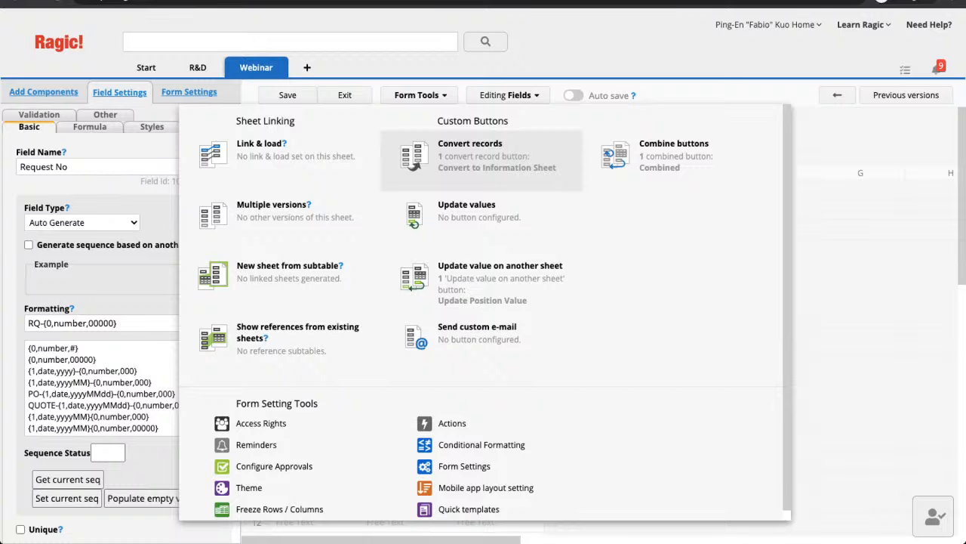
{"action": "left_click", "coordinate": [861, 393]}
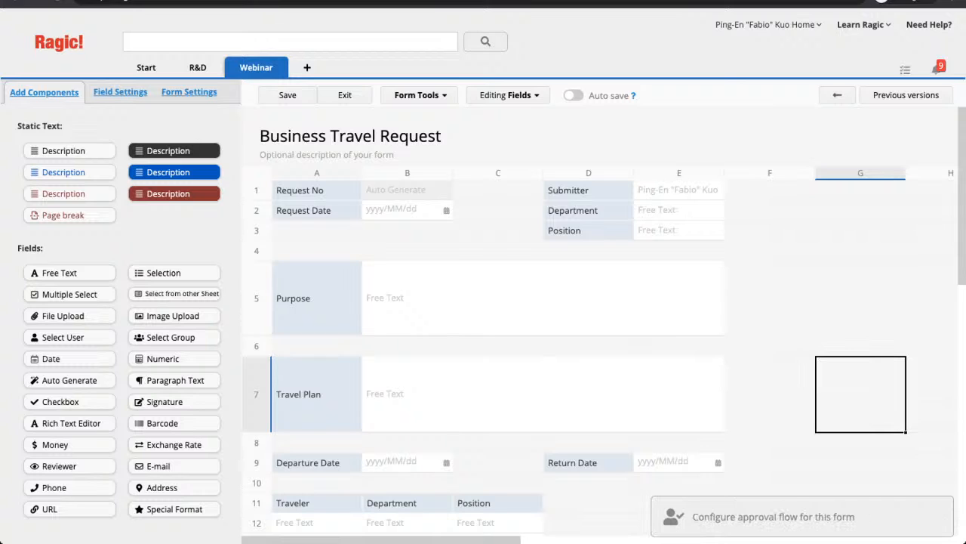
{"action": "left_click", "coordinate": [774, 517]}
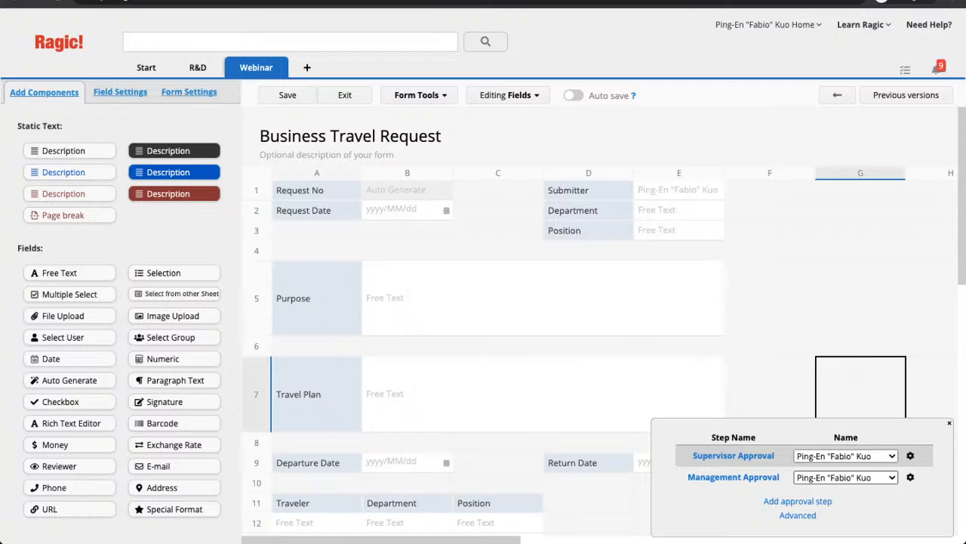
{"action": "left_click", "coordinate": [680, 251]}
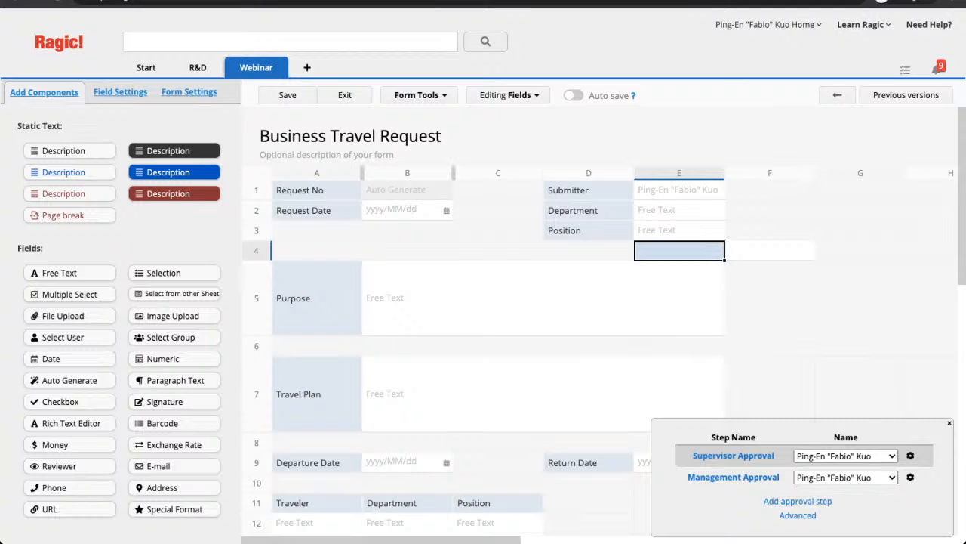
{"action": "left_click", "coordinate": [497, 190]}
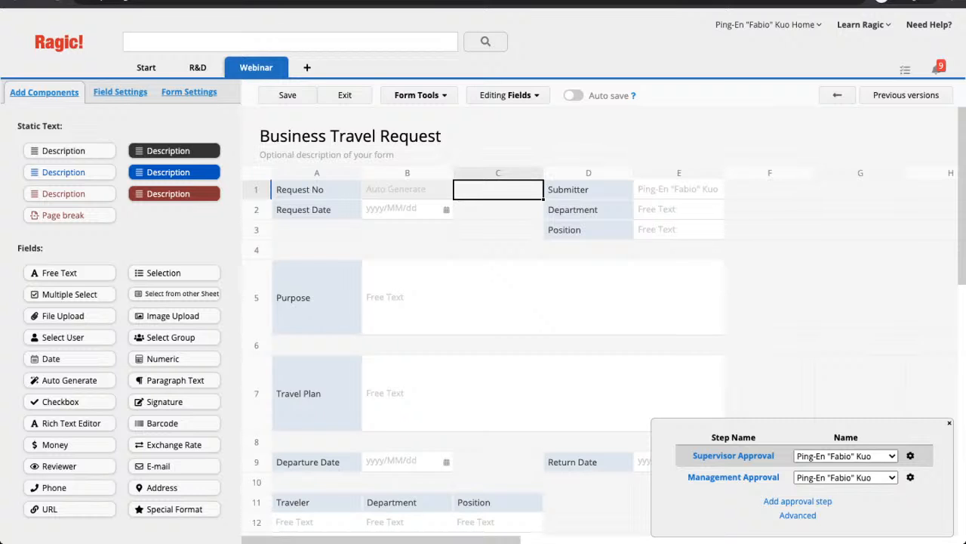
- Exit the form designer to view approved record RQ-00005 with its three travellers
{"action": "left_click", "coordinate": [344, 95]}
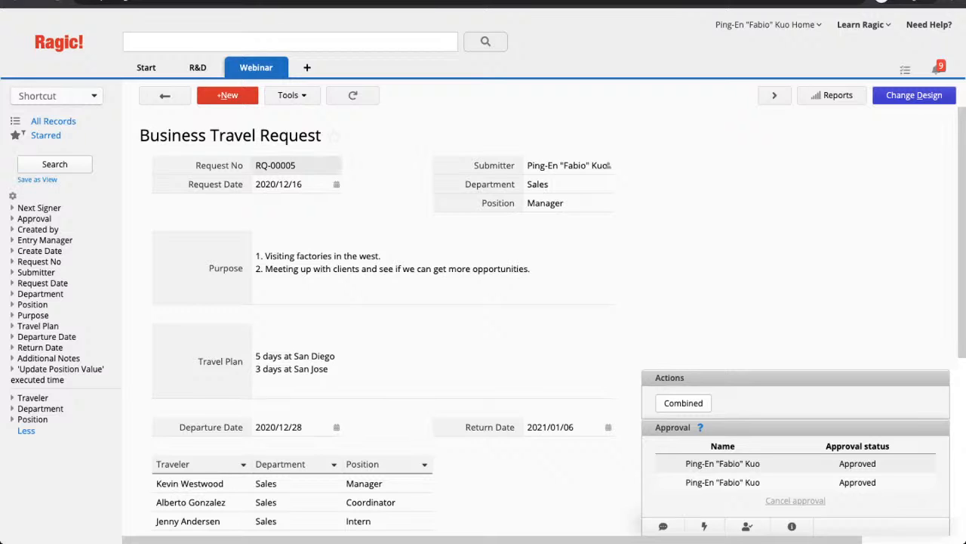
- Go to Account Setup from the Start tab's menu to see the five users and their groups
{"action": "mouse_move", "coordinate": [147, 67]}
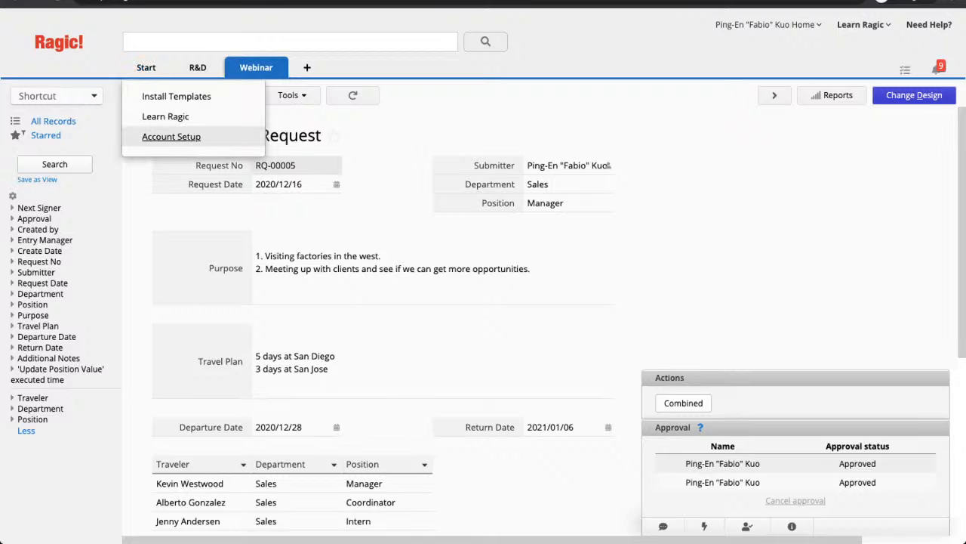
{"action": "left_click", "coordinate": [56, 95]}
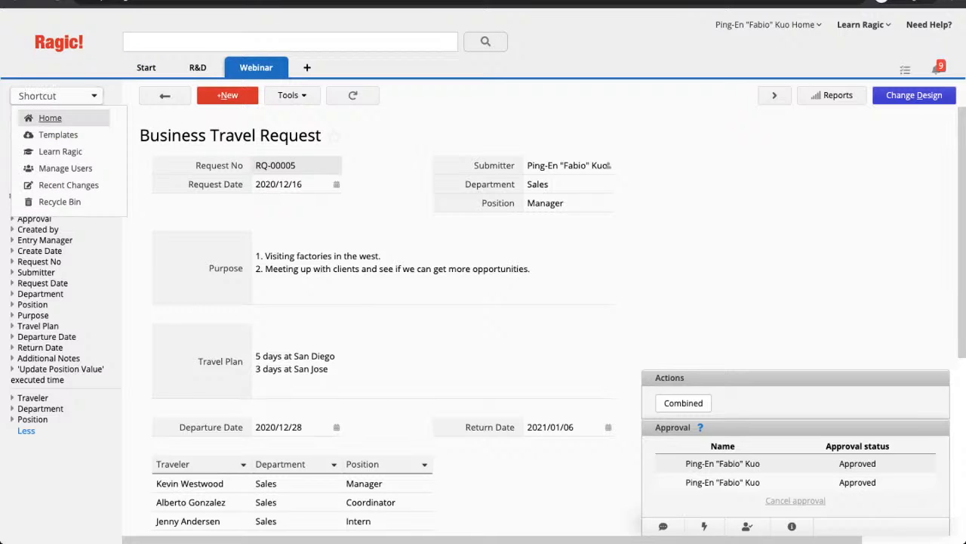
{"action": "mouse_move", "coordinate": [57, 96]}
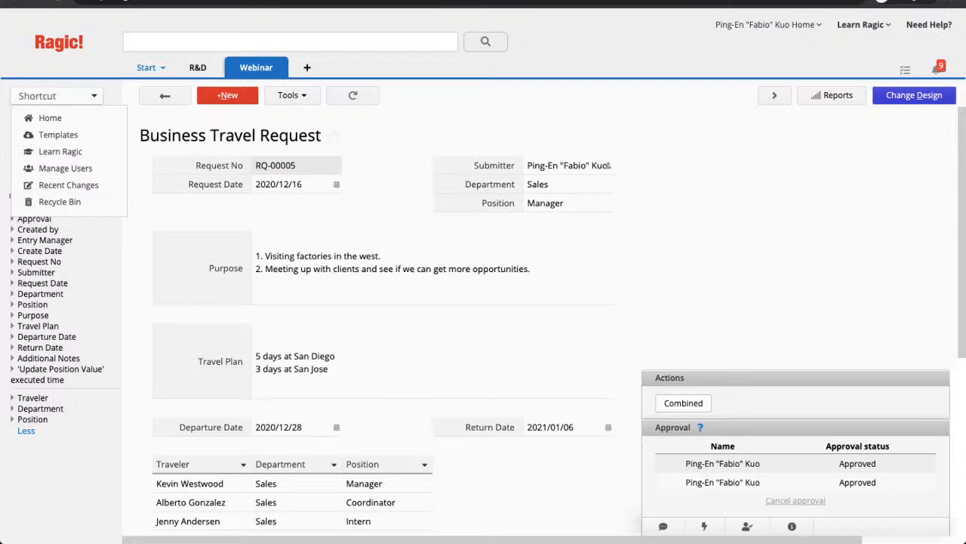
{"action": "mouse_move", "coordinate": [147, 67]}
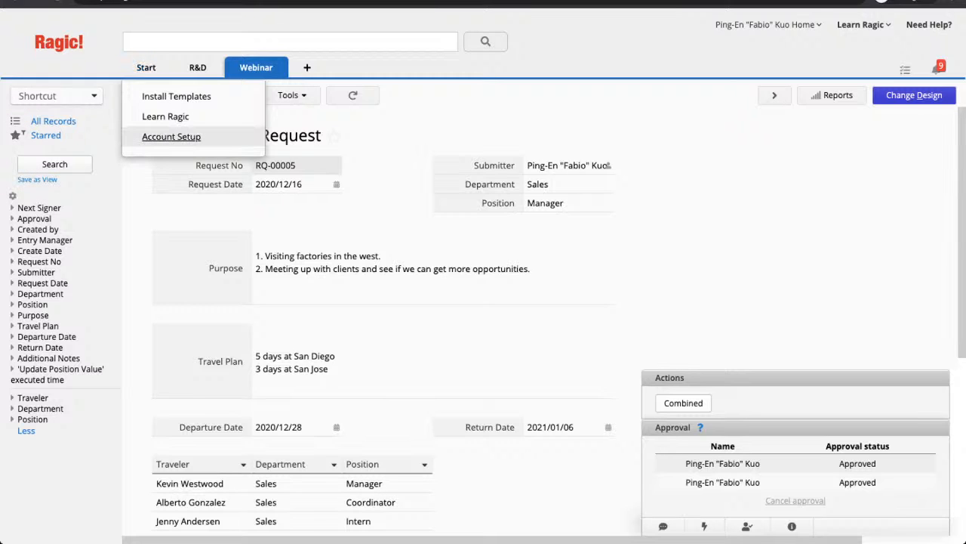
{"action": "left_click", "coordinate": [171, 136]}
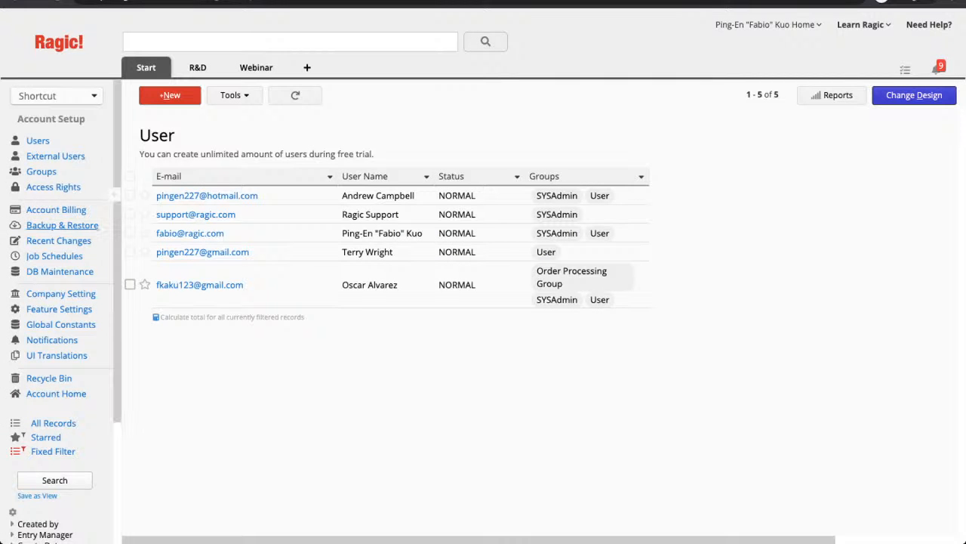
- Open Backup & Restore, showing 72.2MB data, 1.4GB files and three auto backups
{"action": "left_click", "coordinate": [62, 225]}
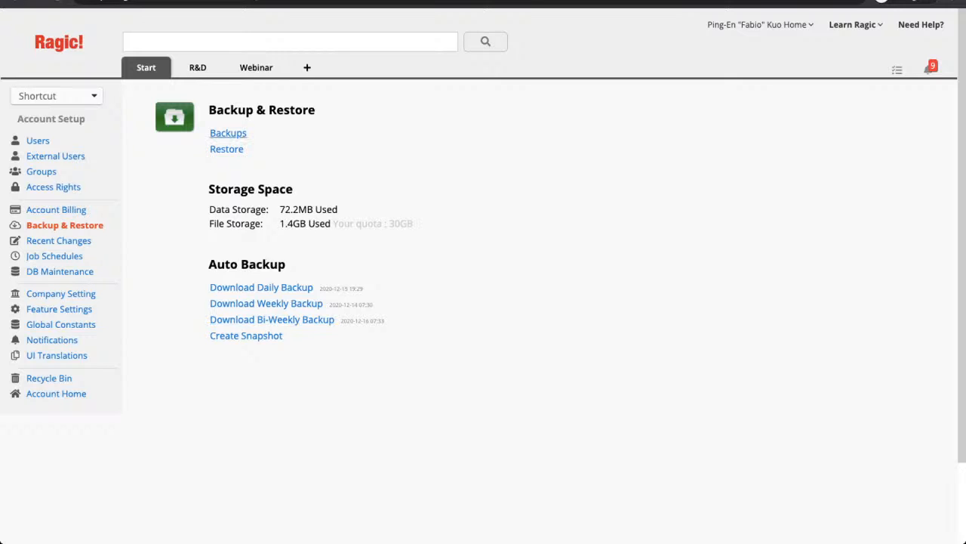
- Open the Backups page with the format choice and definition-only or exclude-files options
{"action": "left_click", "coordinate": [228, 133]}
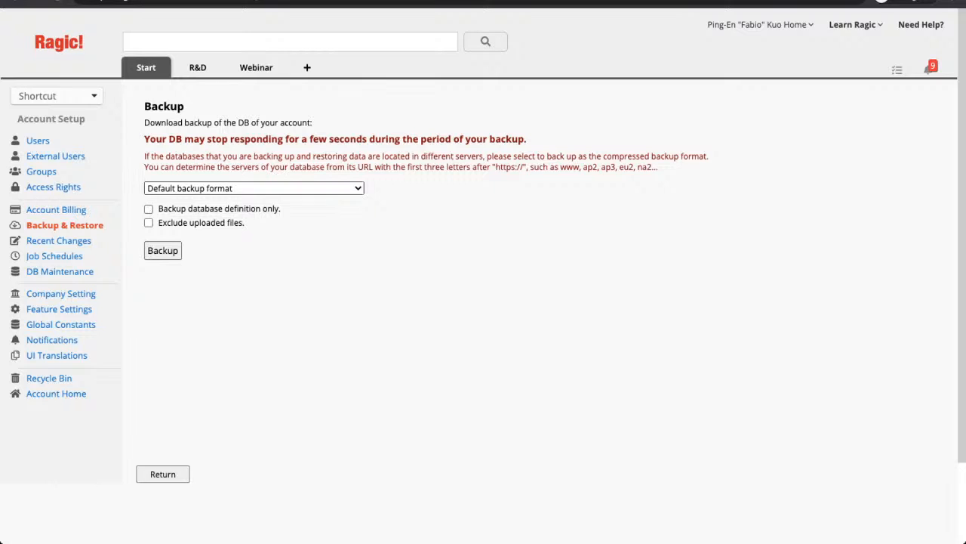
- Download a .ragicdb account backup in Default format and return to the Backup & Restore overview
{"action": "left_click", "coordinate": [253, 188]}
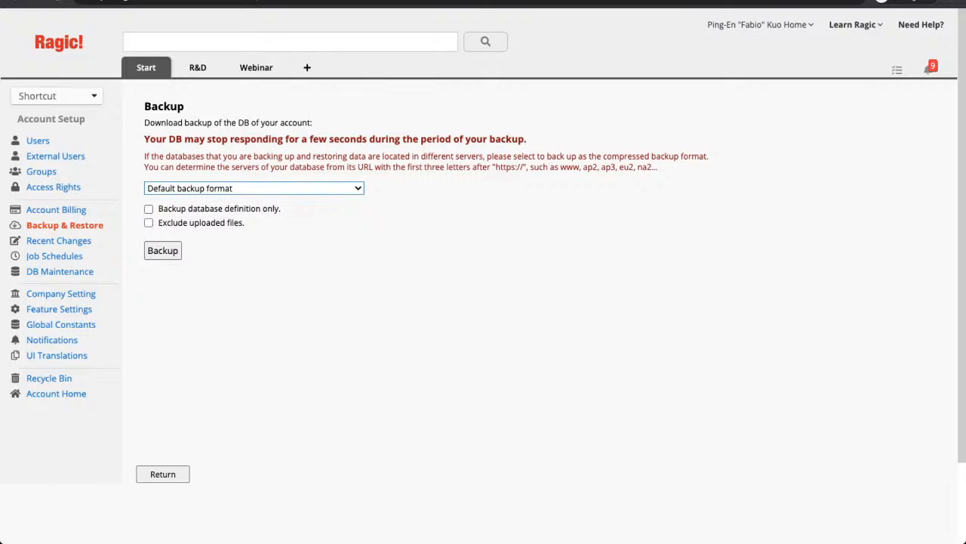
{"action": "left_click", "coordinate": [162, 250]}
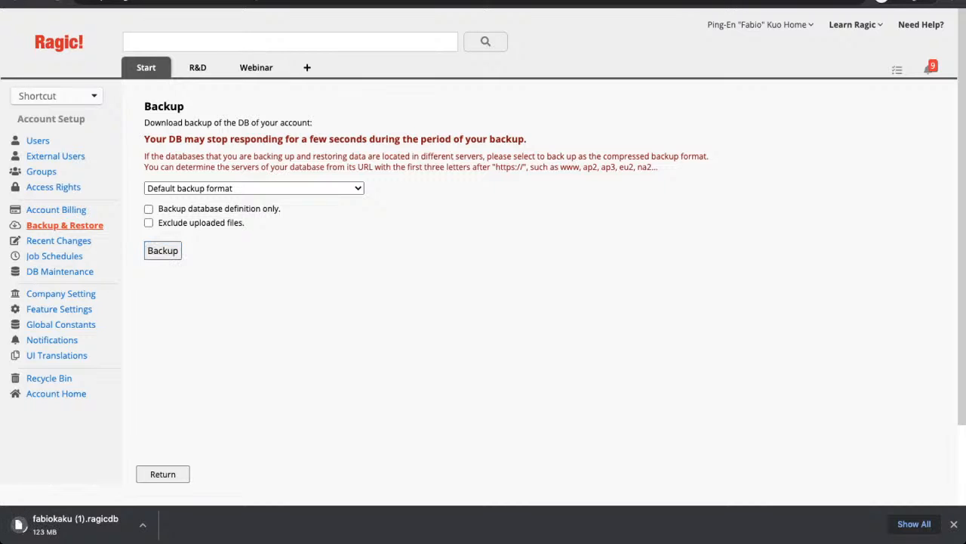
{"action": "left_click", "coordinate": [64, 225]}
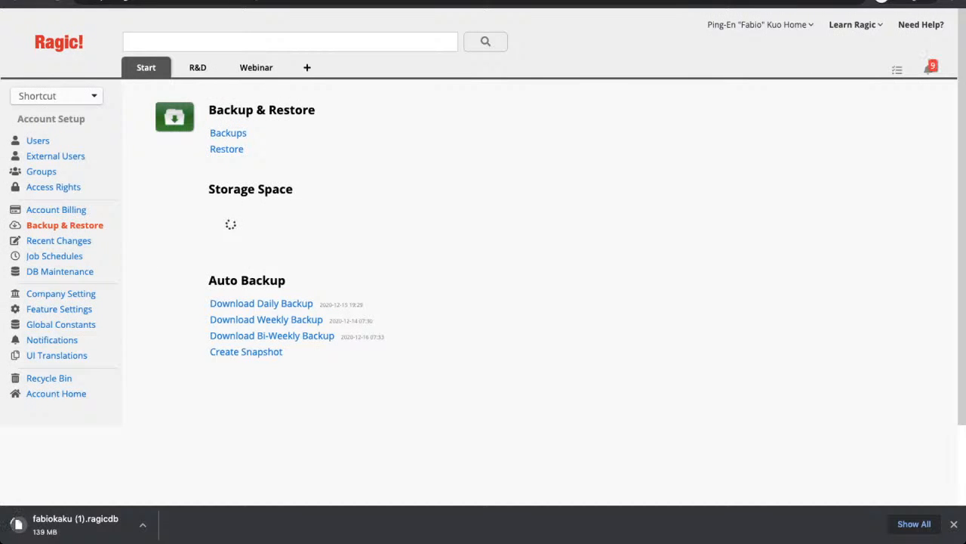
- Open the Restore page for uploading a backup file, which warns data will be overwritten
{"action": "left_click", "coordinate": [226, 149]}
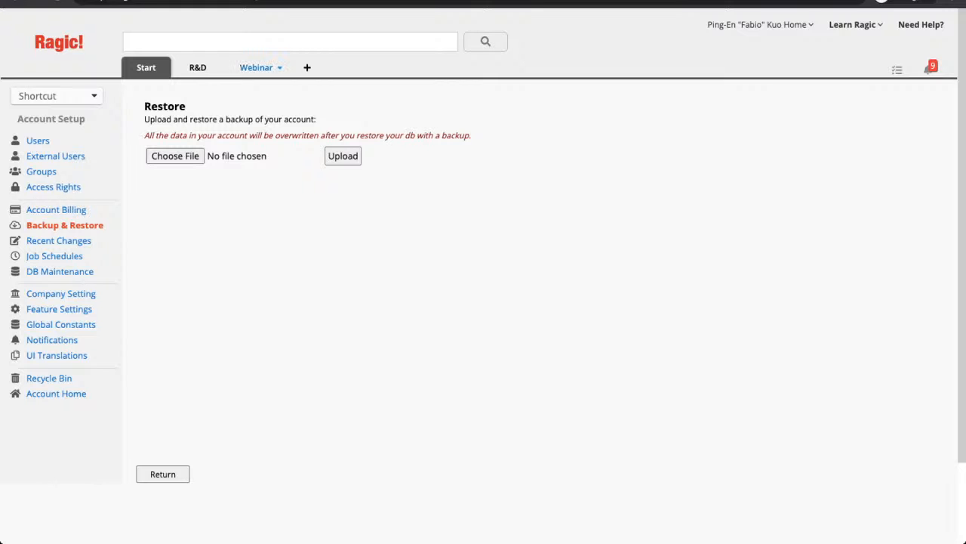
{"action": "mouse_move", "coordinate": [255, 67]}
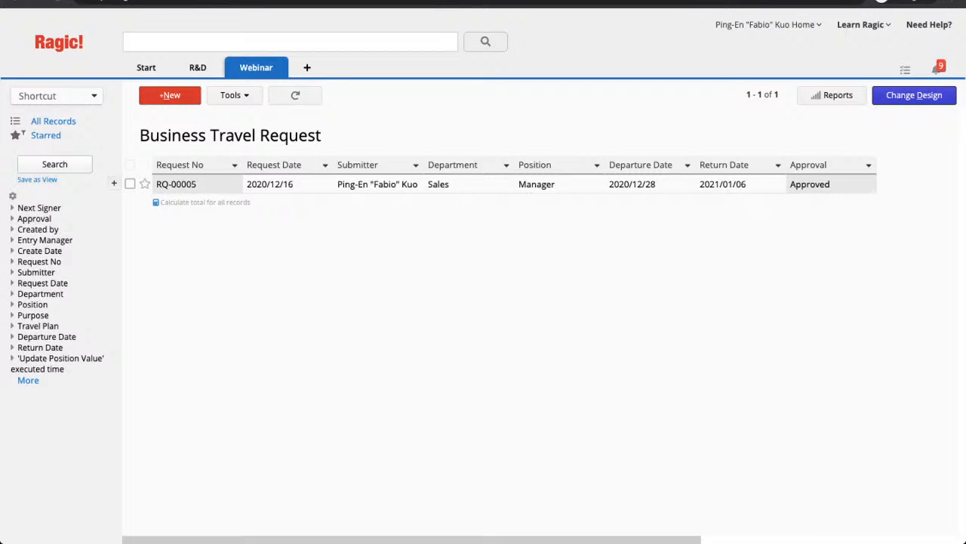
{"action": "left_click", "coordinate": [130, 184]}
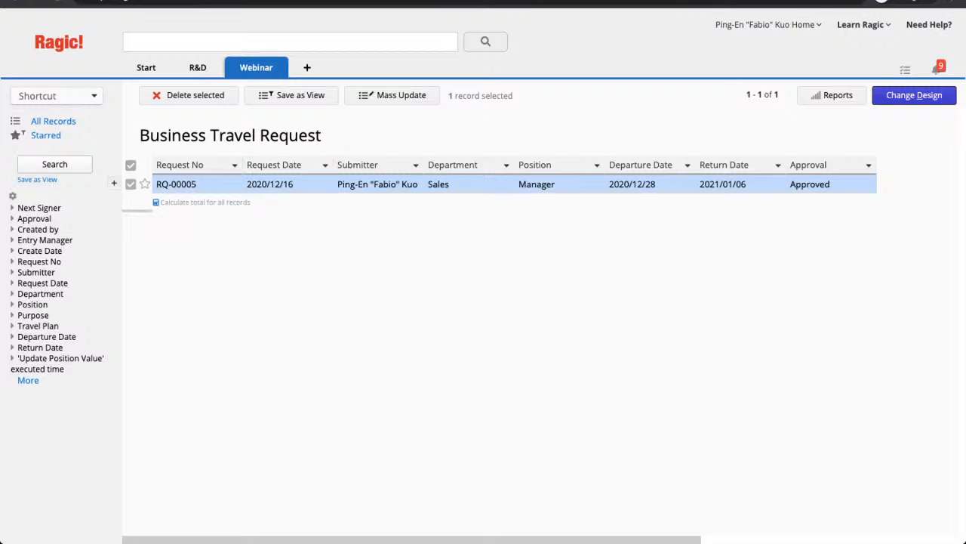
{"action": "left_click", "coordinate": [131, 183]}
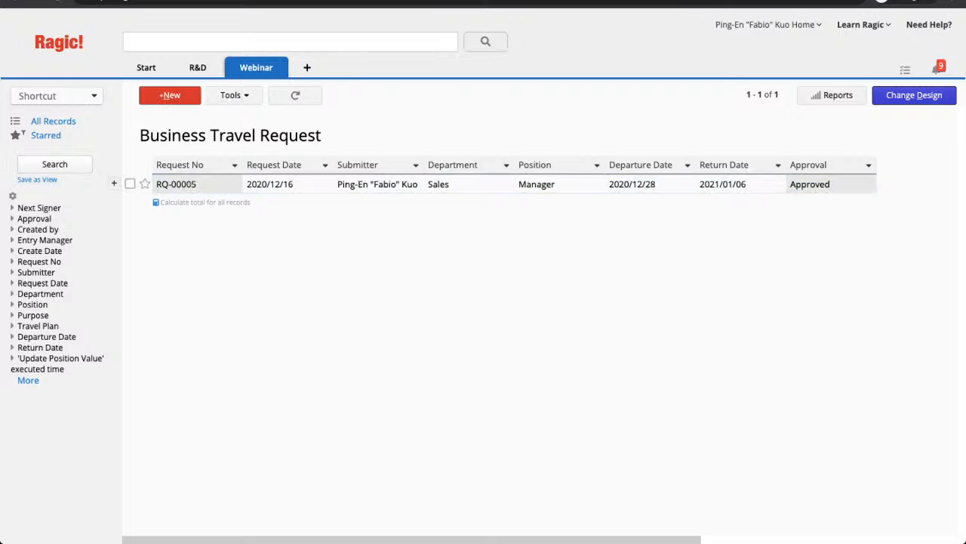
- Create and save three blank test requests, RQ-00006 to RQ-00008, then return to the list
{"action": "left_click", "coordinate": [166, 95]}
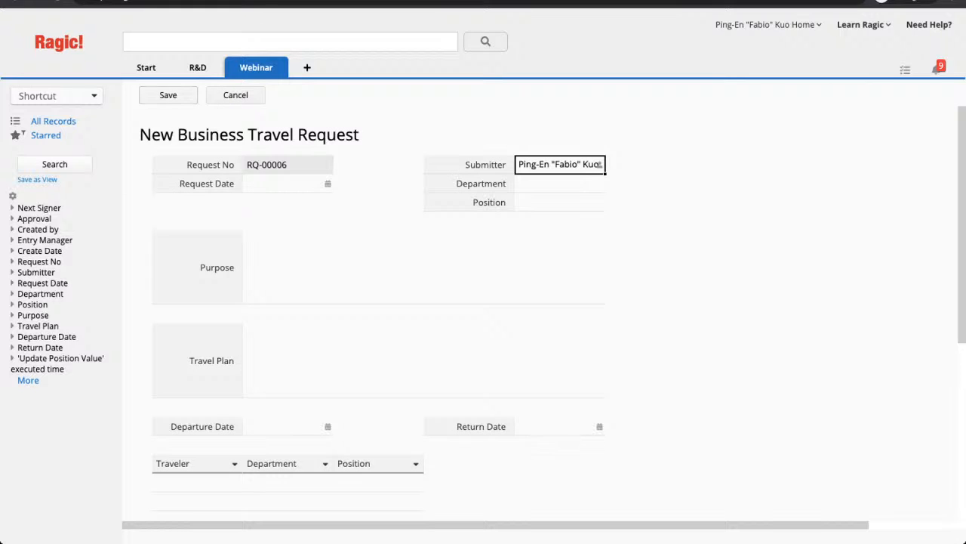
{"action": "key", "text": "ctrl+s"}
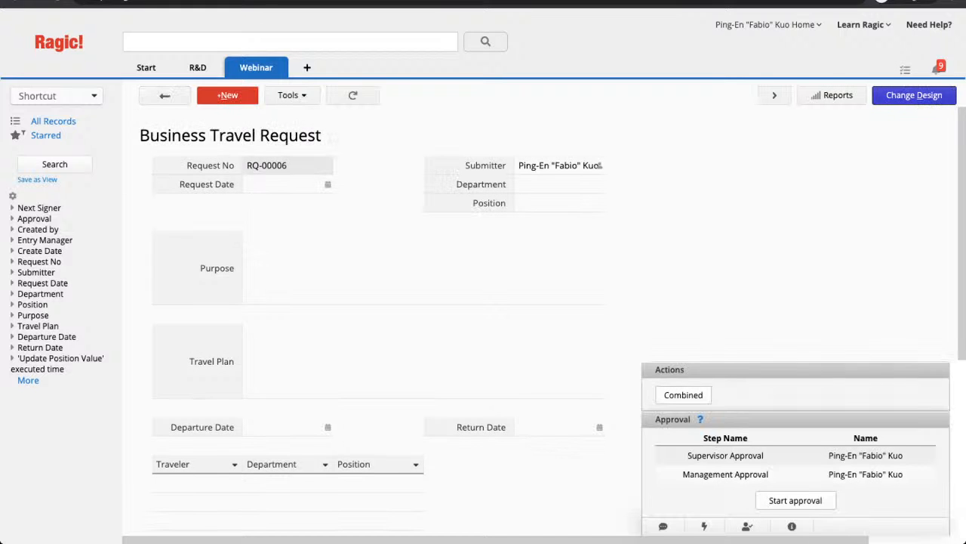
{"action": "left_click", "coordinate": [227, 95]}
{"action": "left_click", "coordinate": [167, 95]}
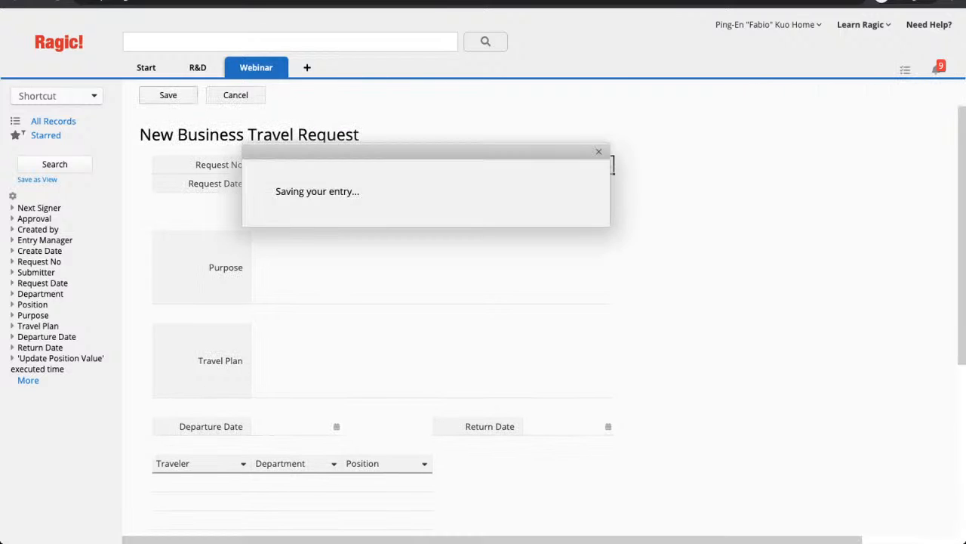
{"action": "left_click", "coordinate": [223, 95]}
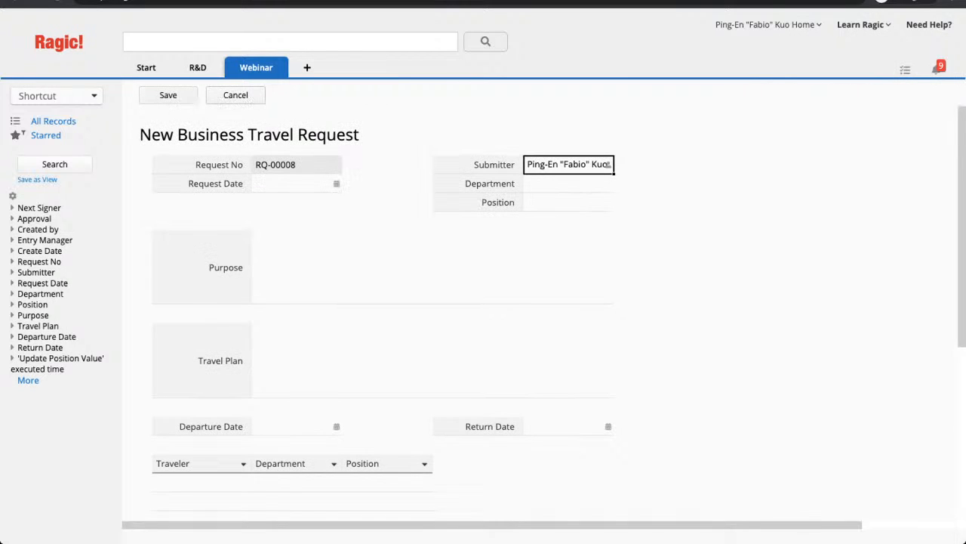
{"action": "key", "text": "ctrl+s"}
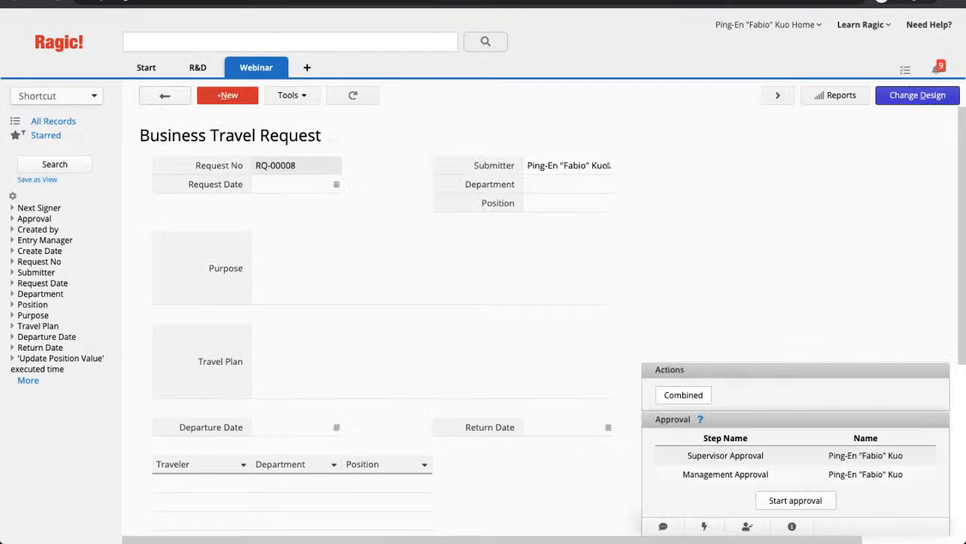
{"action": "left_click", "coordinate": [165, 95]}
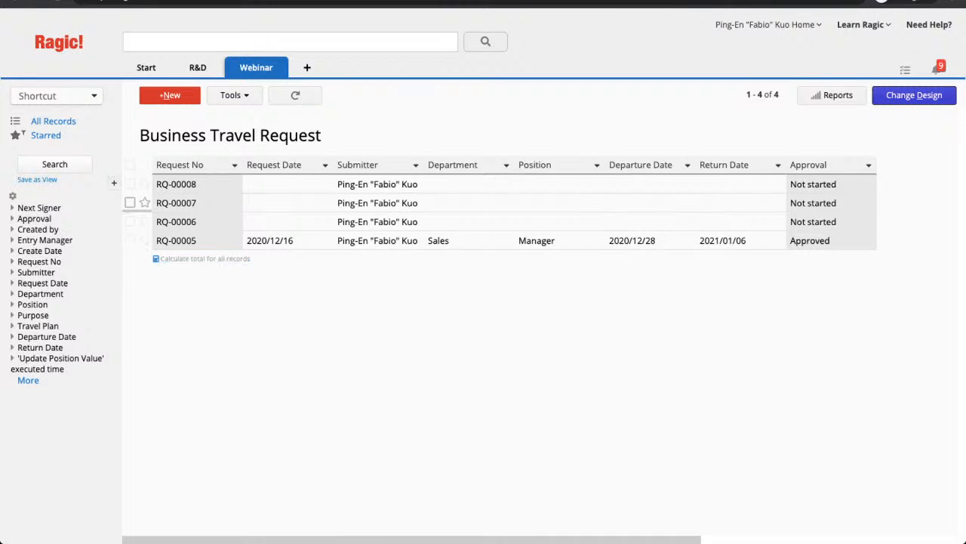
- Mass delete test requests RQ-00008, RQ-00007 and RQ-00006, then select the remaining RQ-00005
{"action": "left_click", "coordinate": [130, 183]}
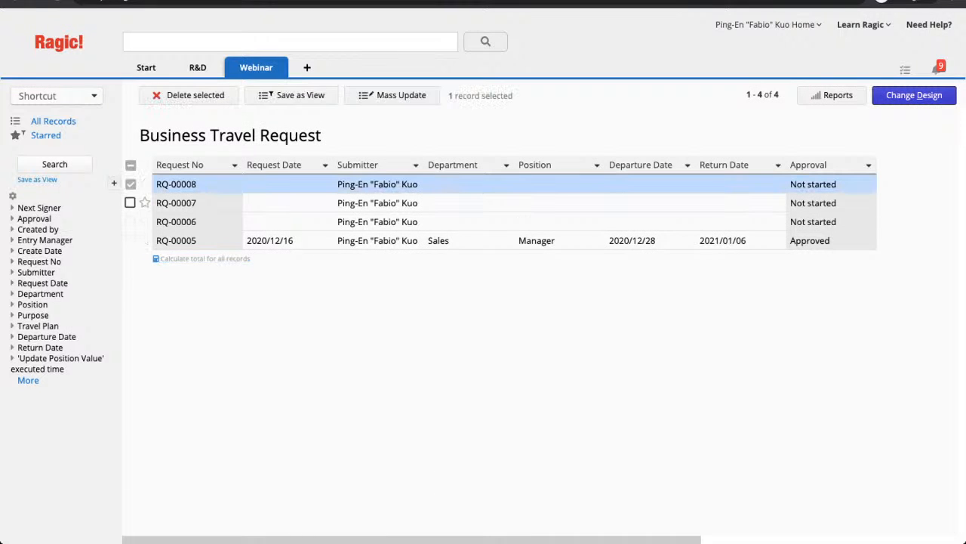
{"action": "left_click", "coordinate": [130, 203]}
{"action": "left_click", "coordinate": [130, 221]}
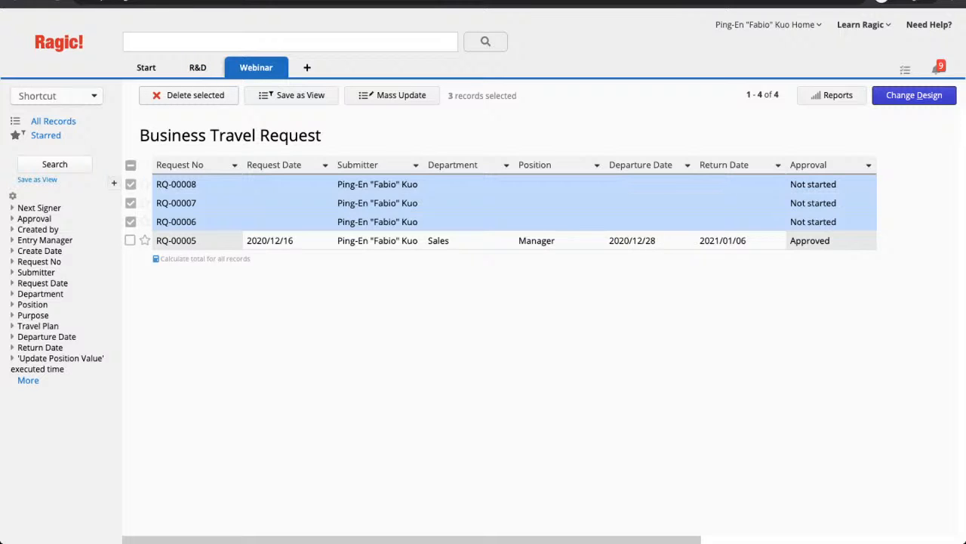
{"action": "left_click", "coordinate": [189, 96]}
{"action": "left_click", "coordinate": [300, 223]}
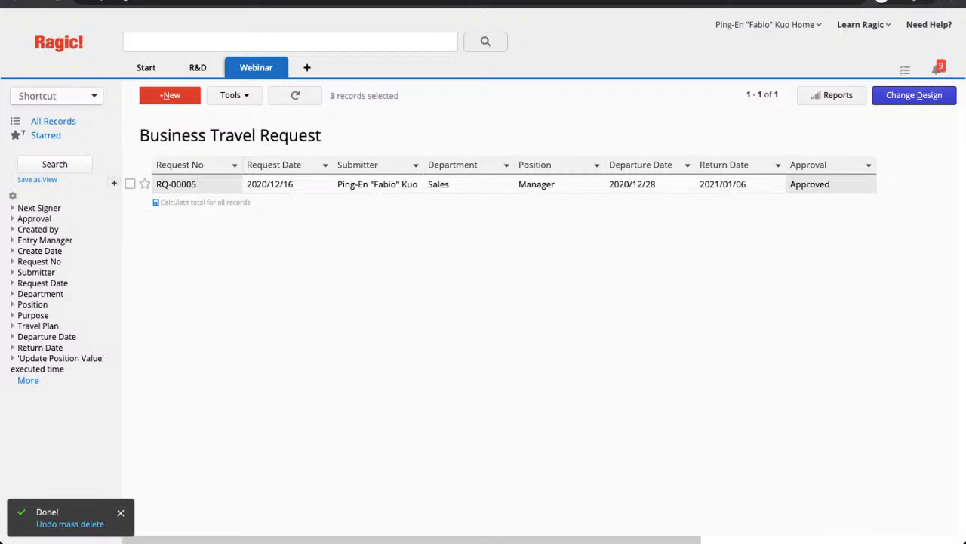
{"action": "left_click", "coordinate": [130, 164]}
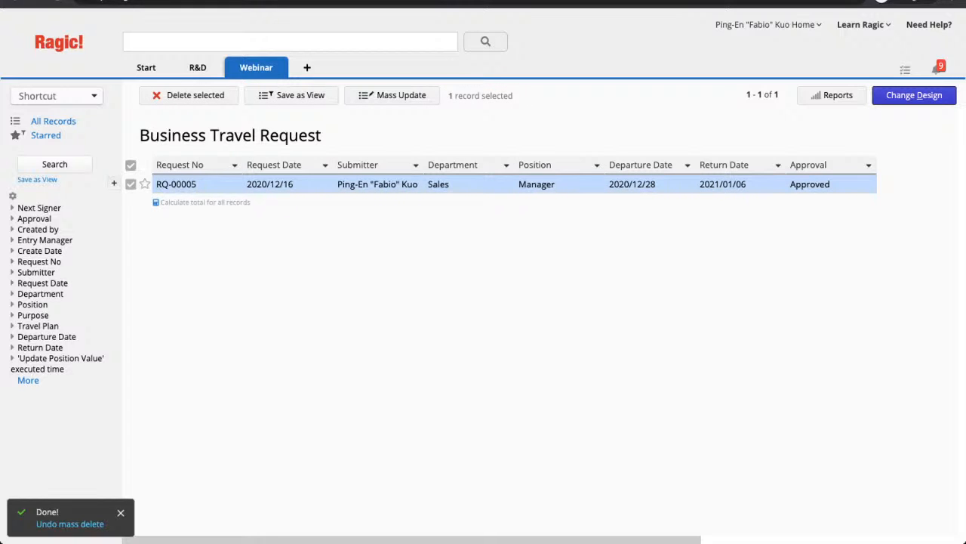